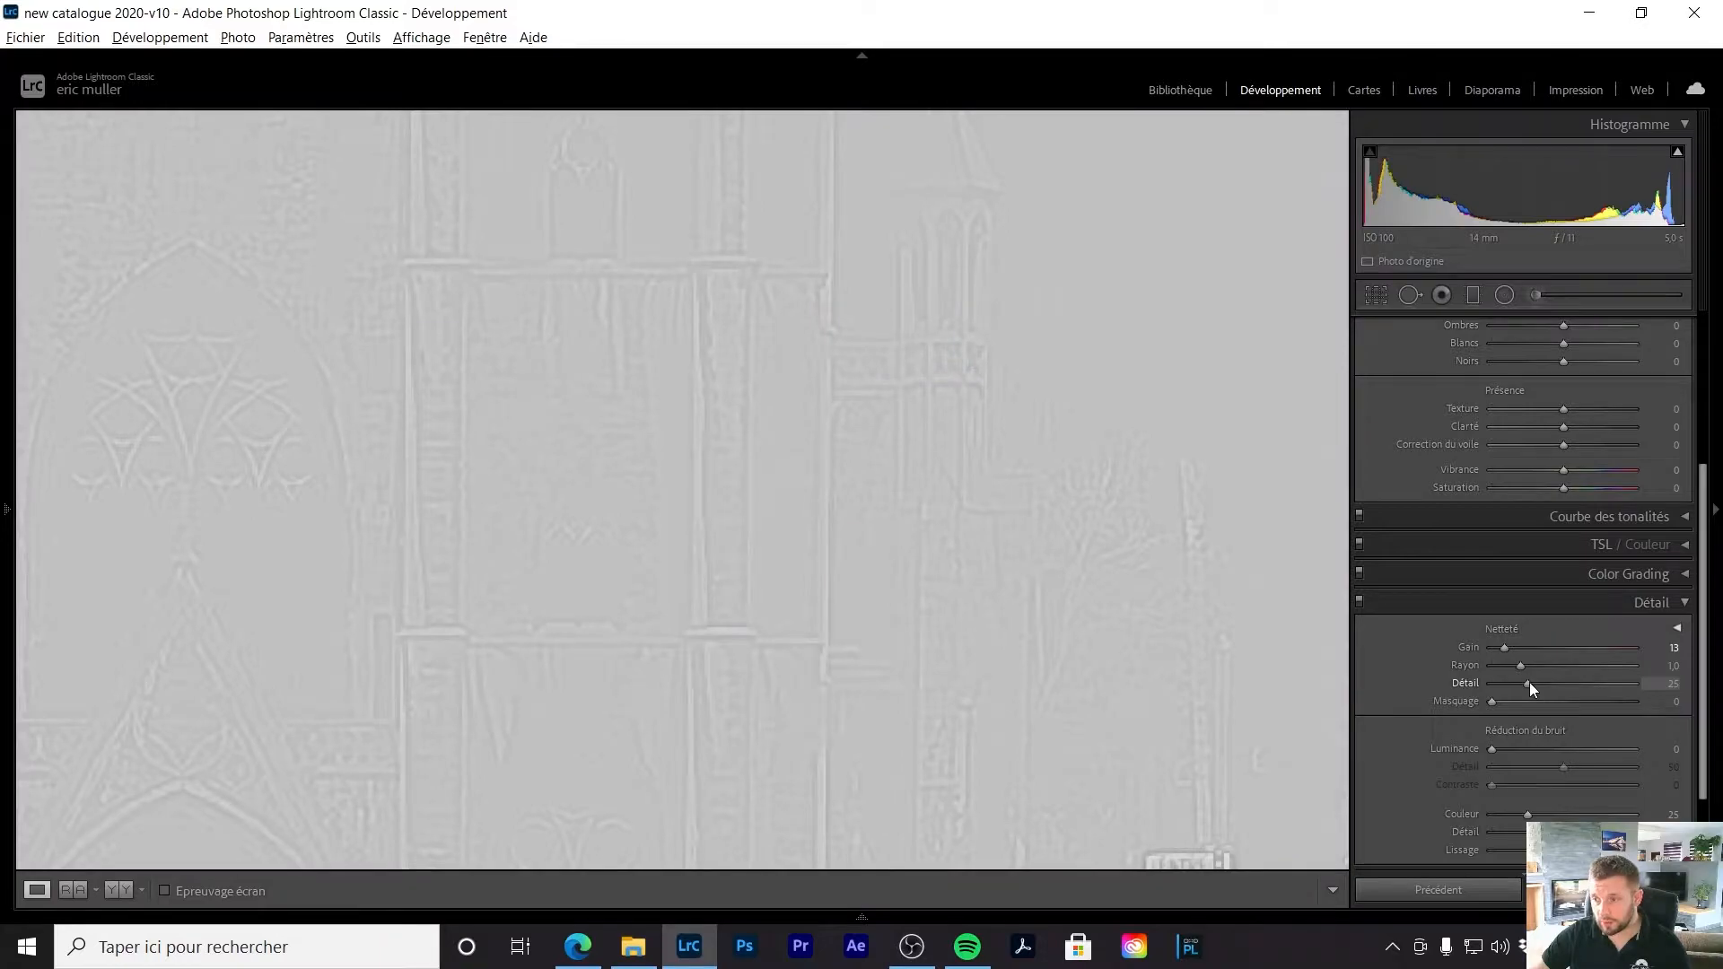
# Step: Set the sharpening Detail to 58 and Masking to 38, then collapse the sharpening settings
pyautogui.moveTo(1536, 684); pyautogui.dragTo(1577, 686)
pyautogui.click(744, 544)
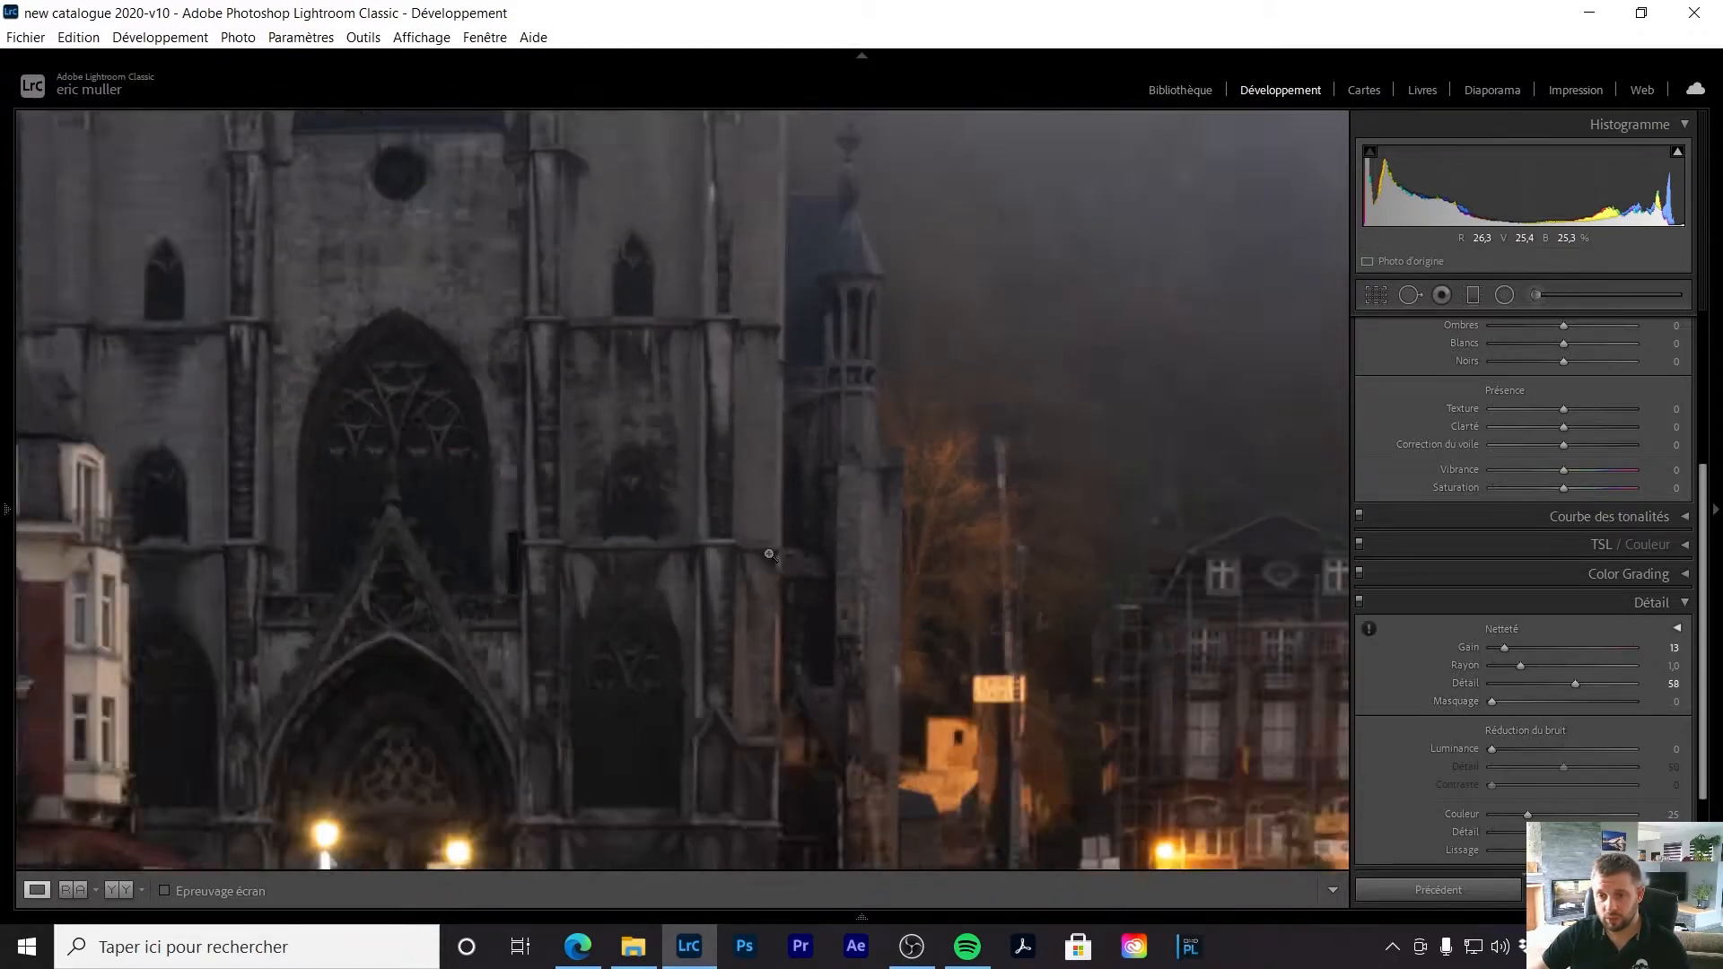
pyautogui.press('alt')
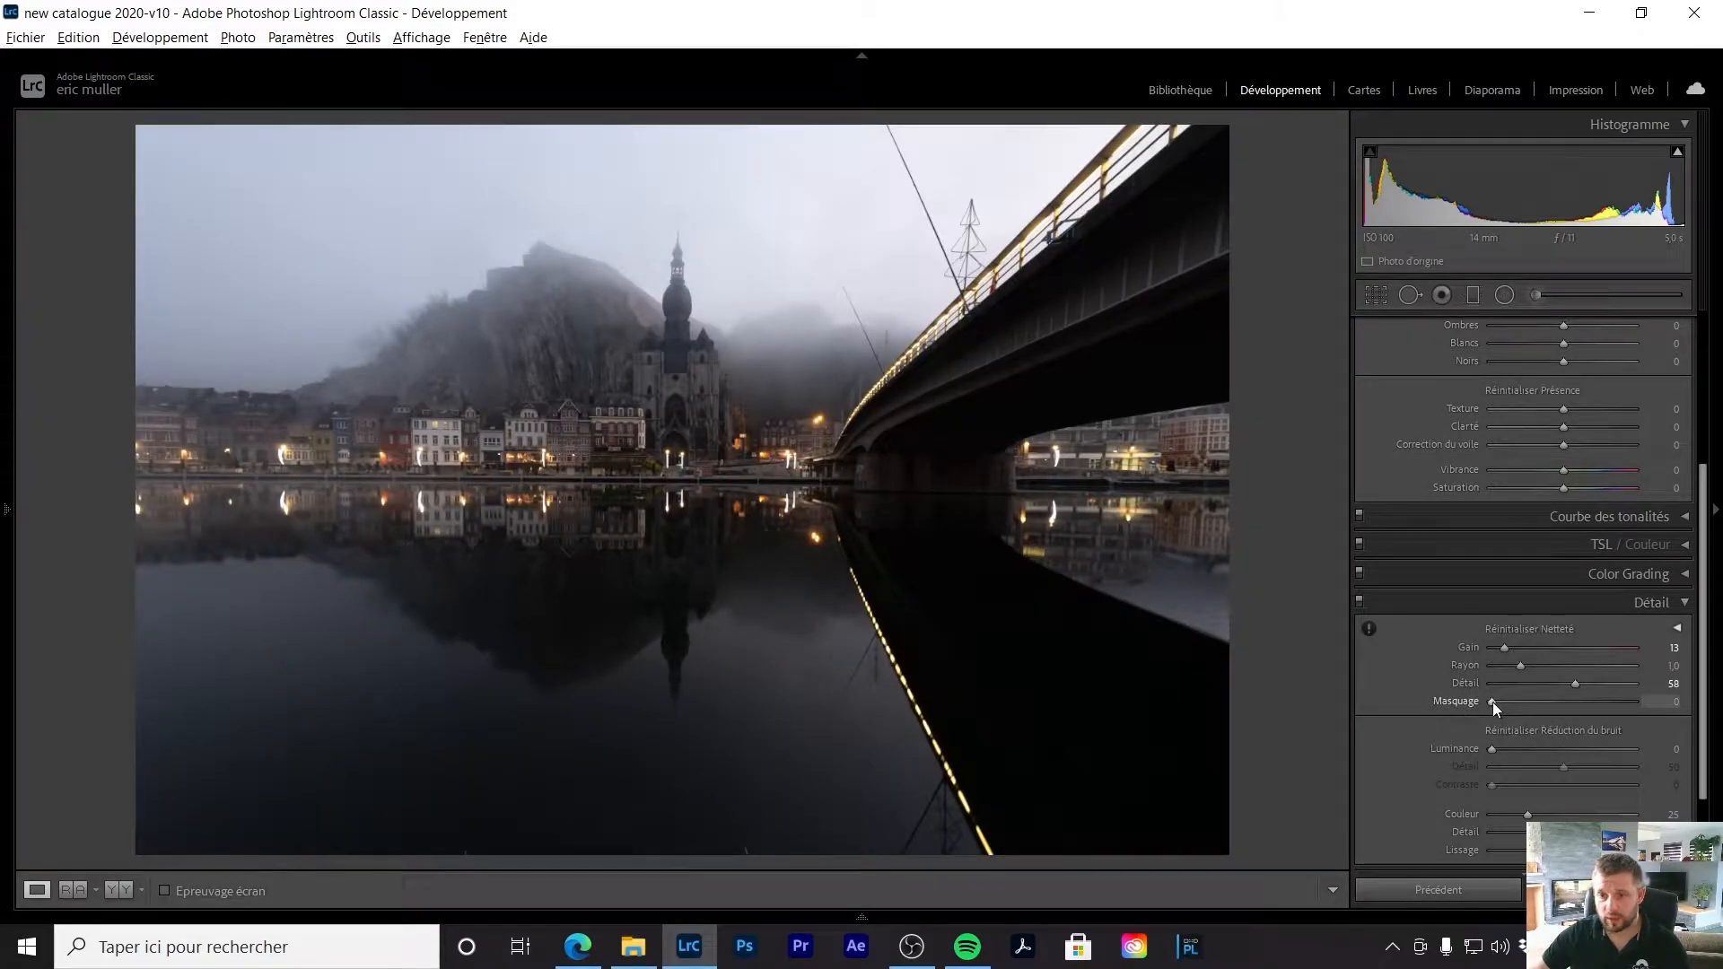
pyautogui.moveTo(1493, 704); pyautogui.dragTo(1531, 703)
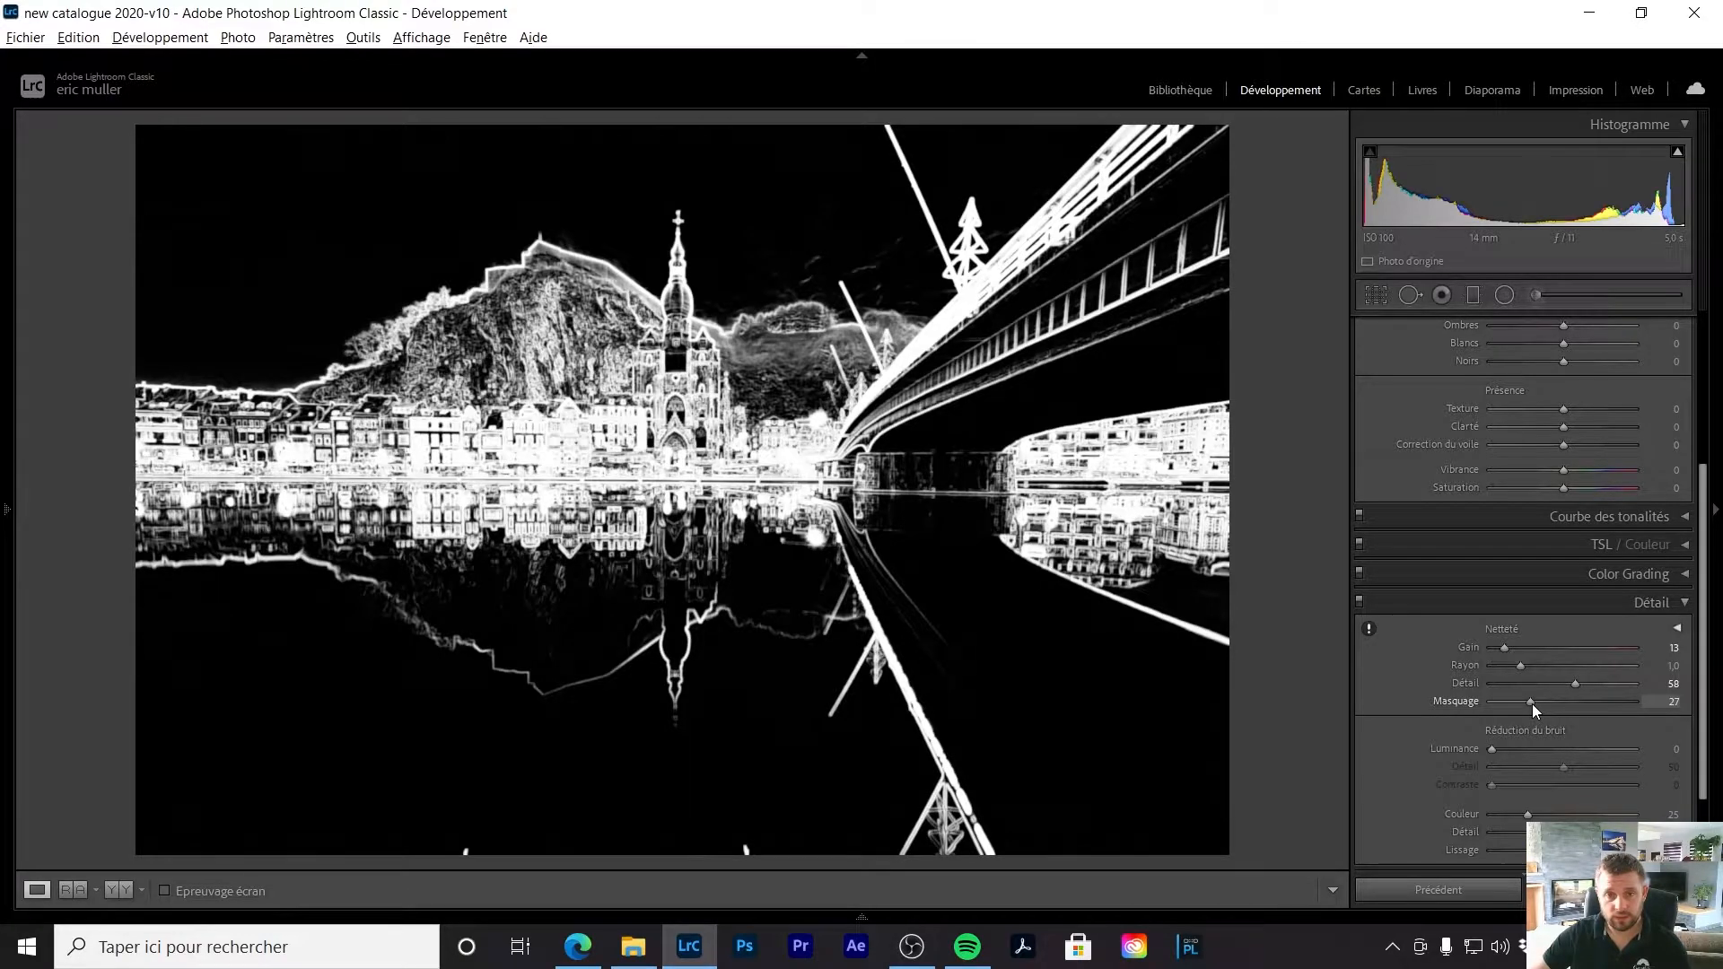
pyautogui.moveTo(1532, 704); pyautogui.dragTo(1547, 705)
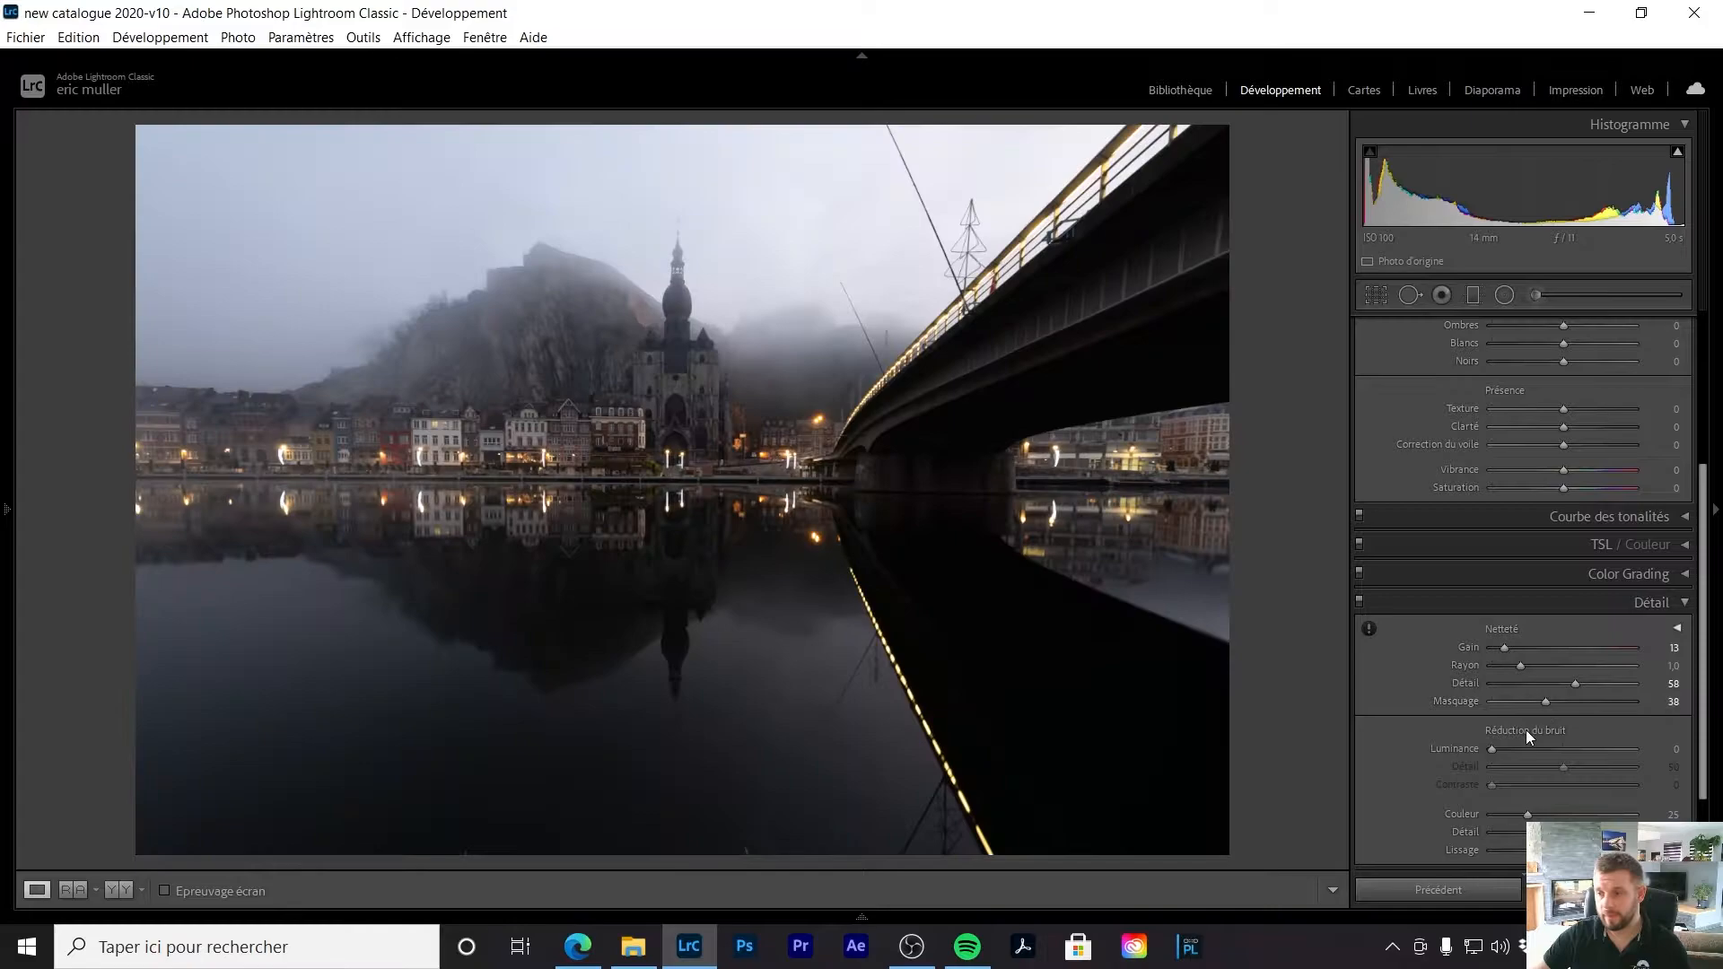
pyautogui.click(1685, 604)
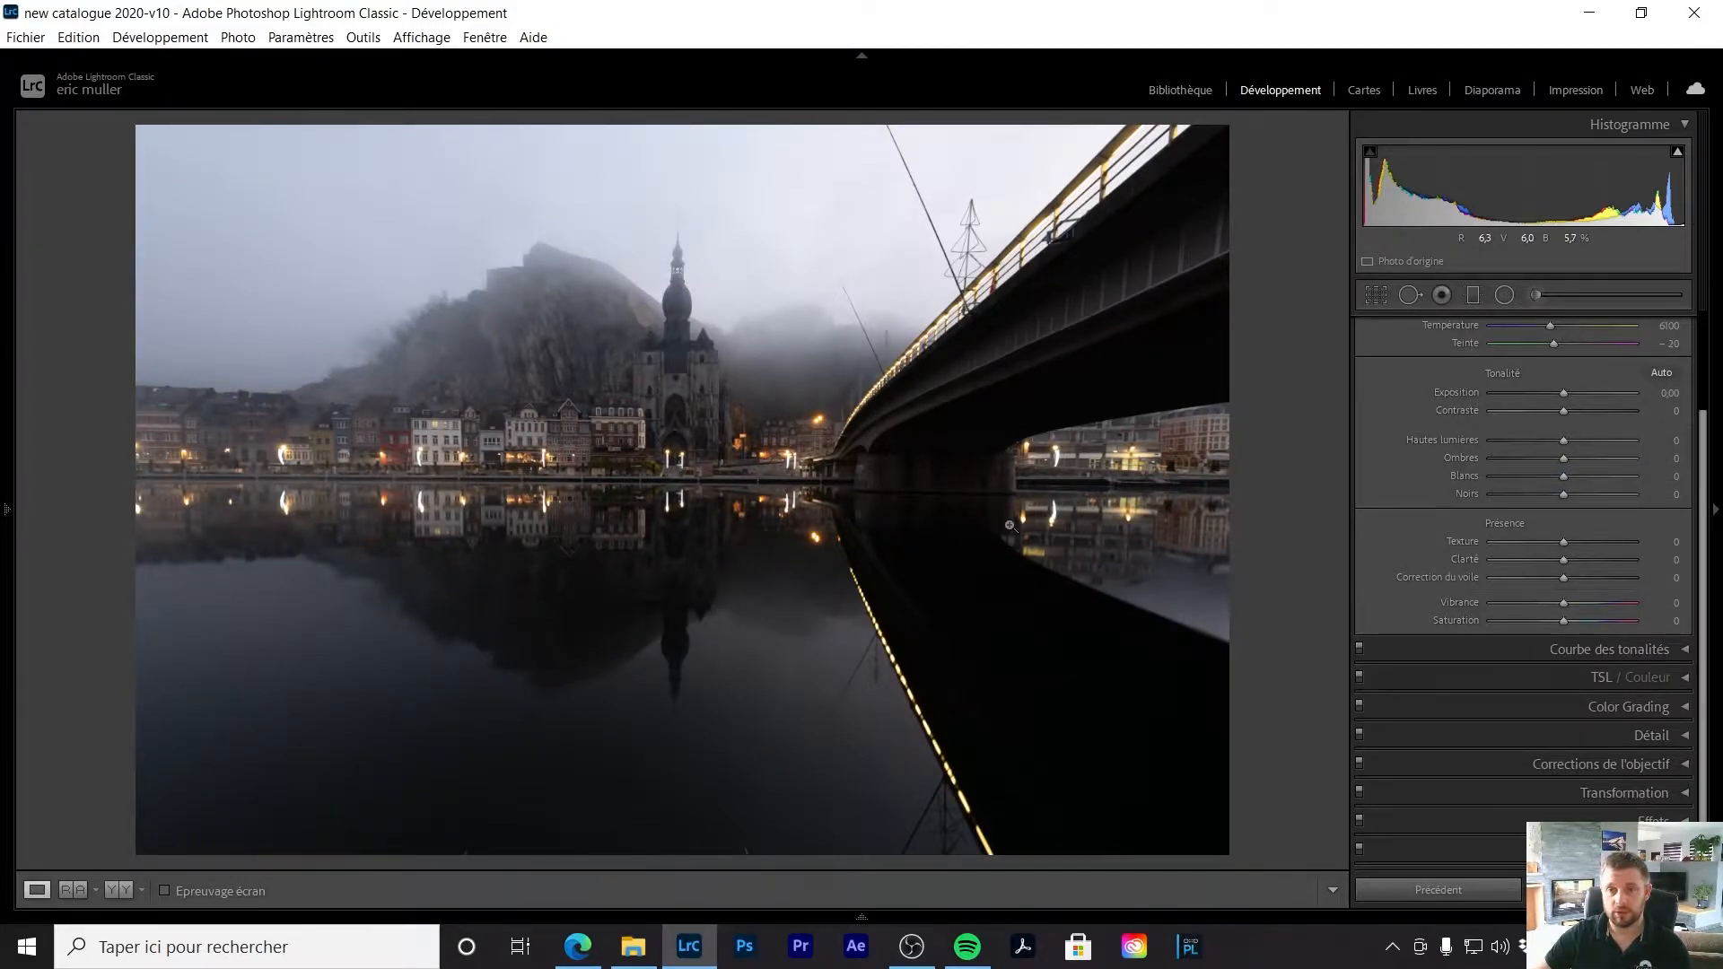
# Step: Crop the photo slightly tighter at the original aspect ratio and straighten it with an angle of 0.27
pyautogui.press('r')
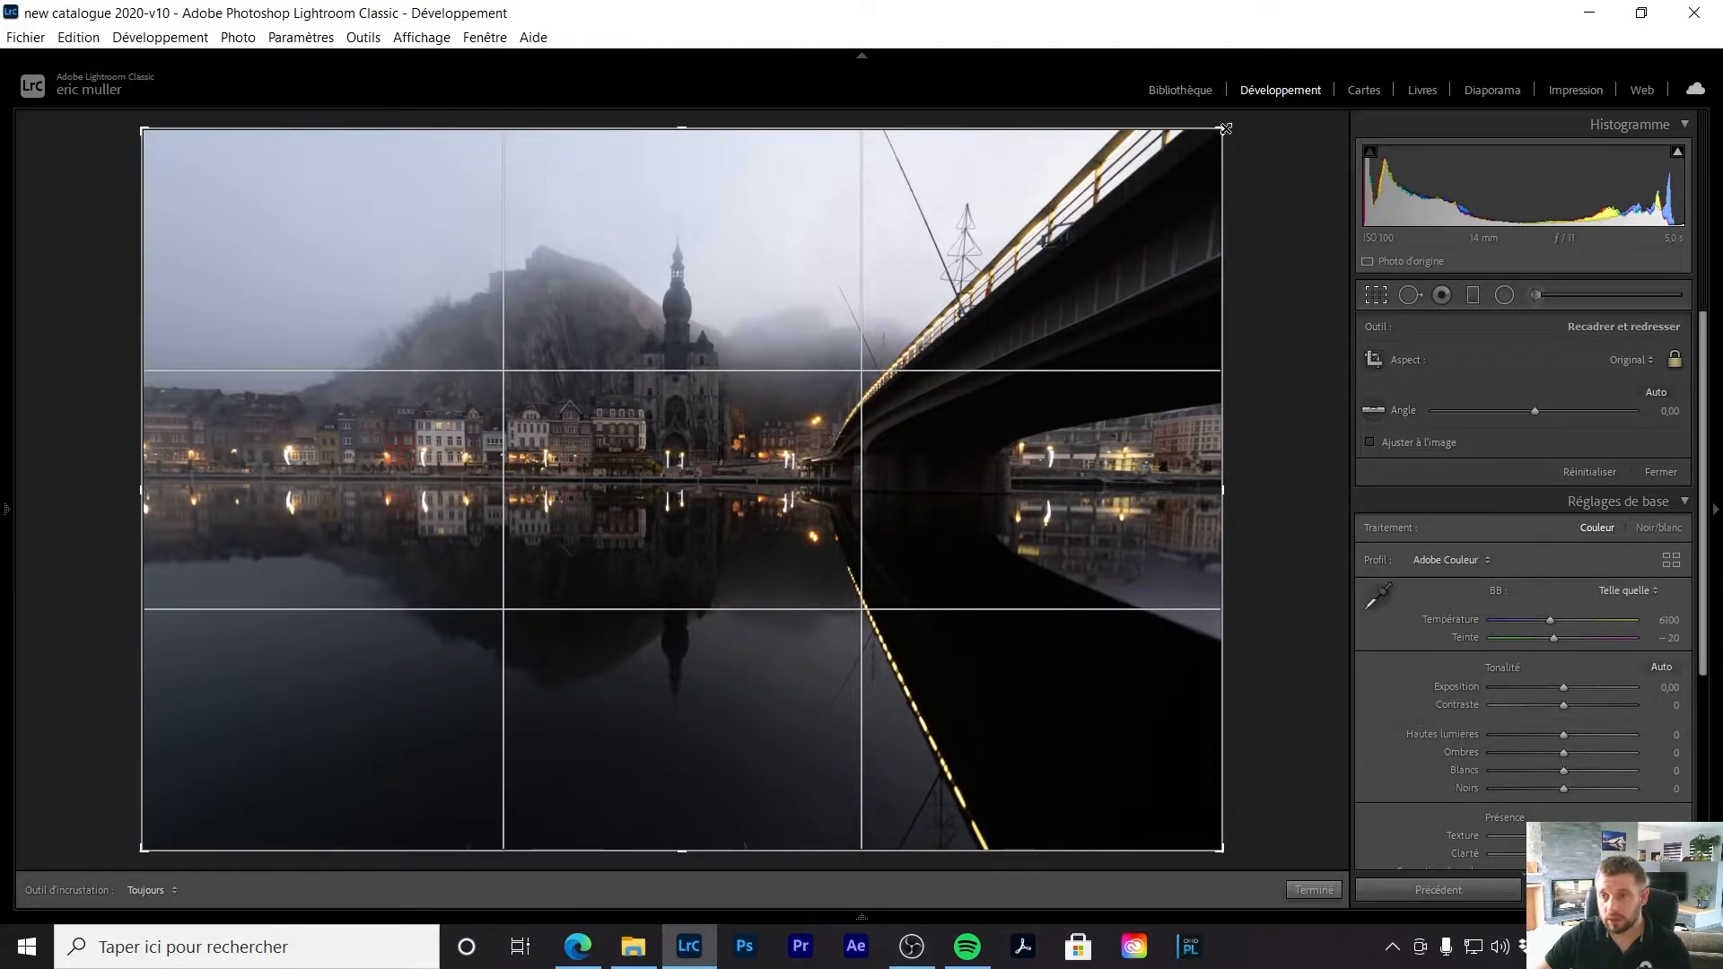
pyautogui.moveTo(1238, 121); pyautogui.dragTo(1241, 121)
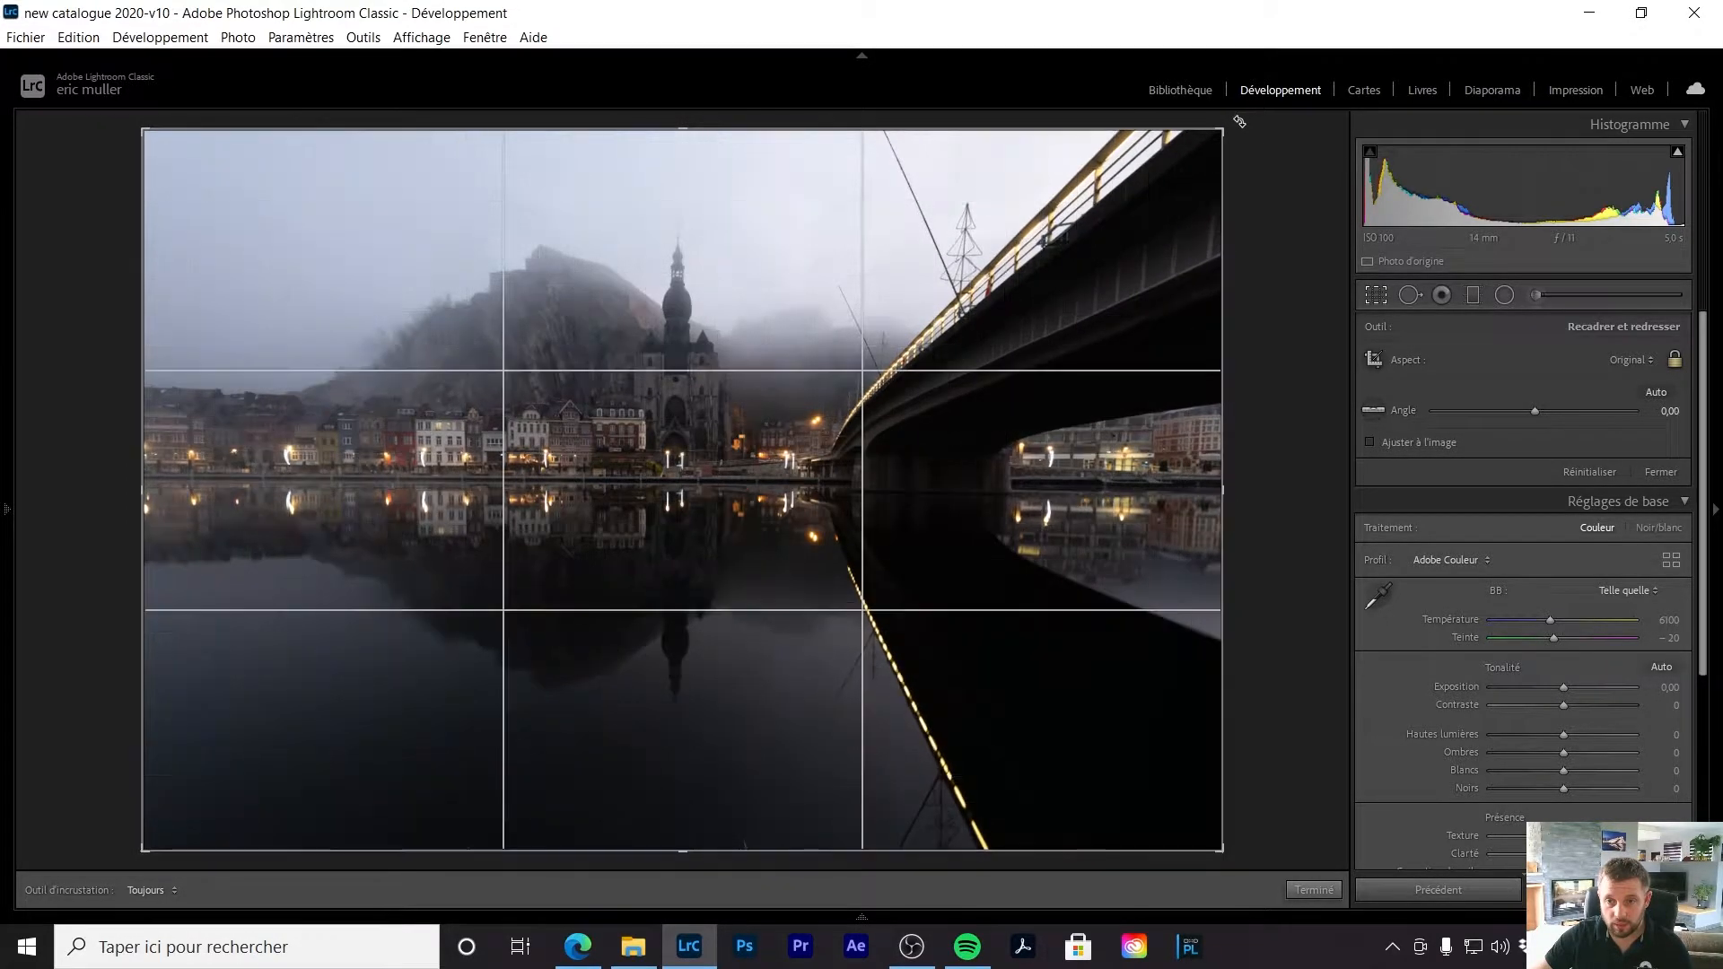
pyautogui.press('r')
pyautogui.press('r')
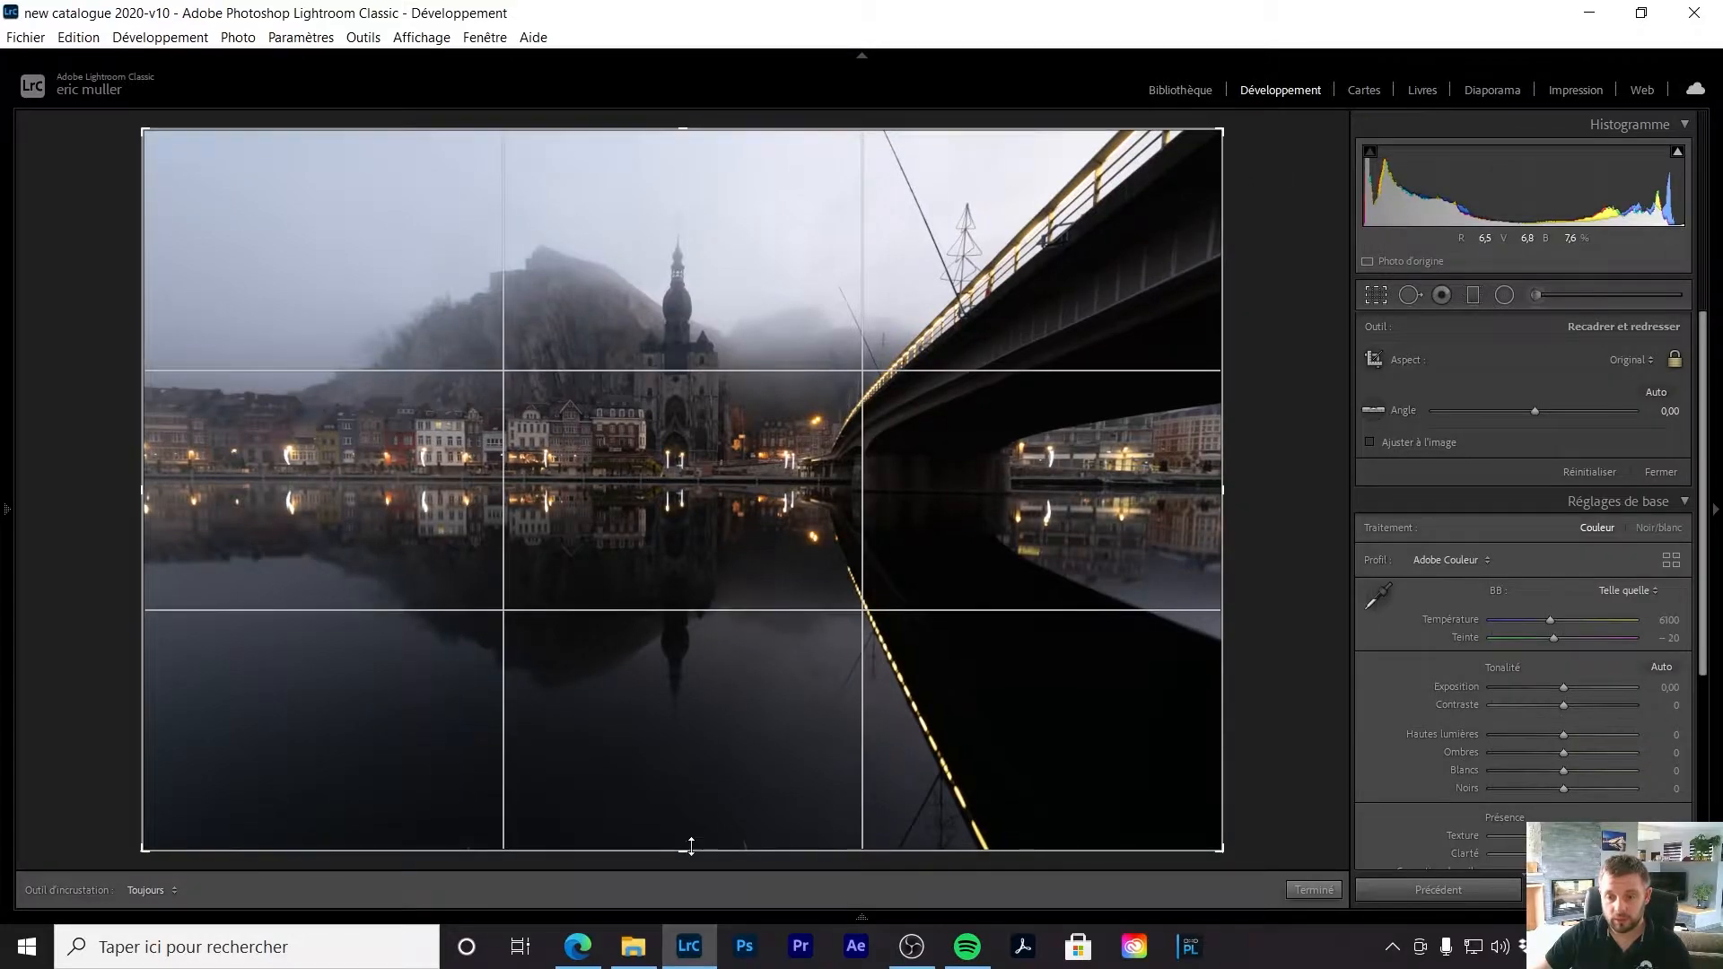
pyautogui.moveTo(679, 838); pyautogui.dragTo(682, 828)
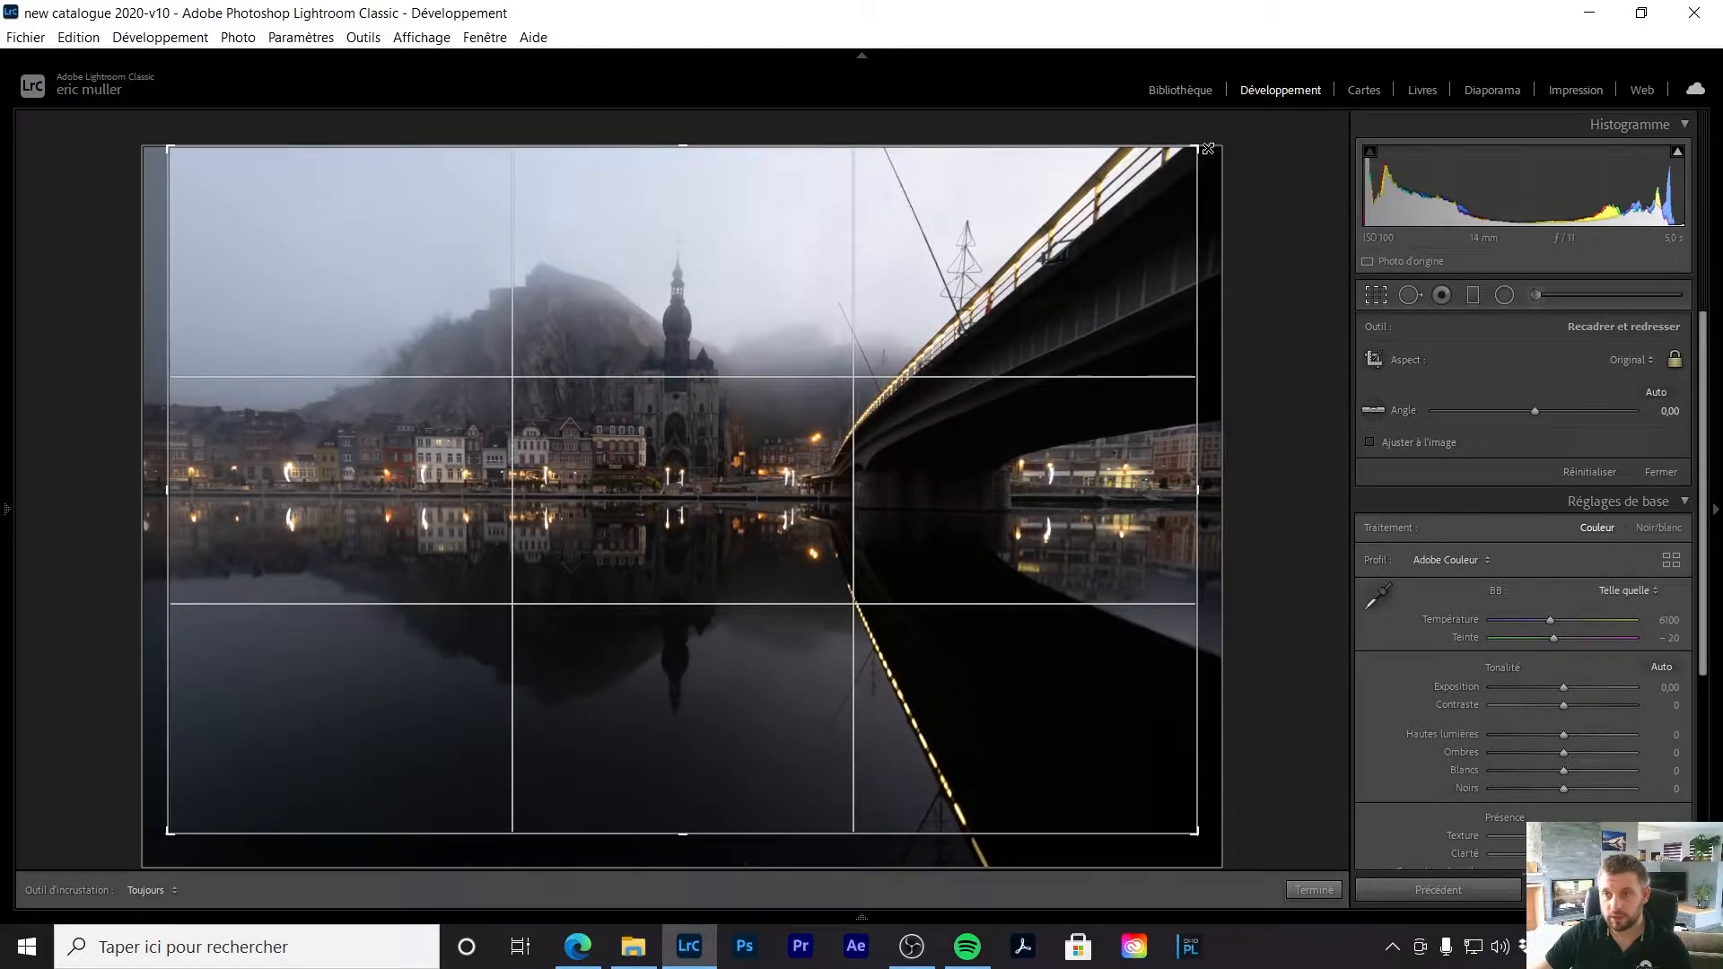
pyautogui.moveTo(1210, 146); pyautogui.dragTo(1214, 145)
pyautogui.moveTo(1215, 144); pyautogui.dragTo(1216, 143)
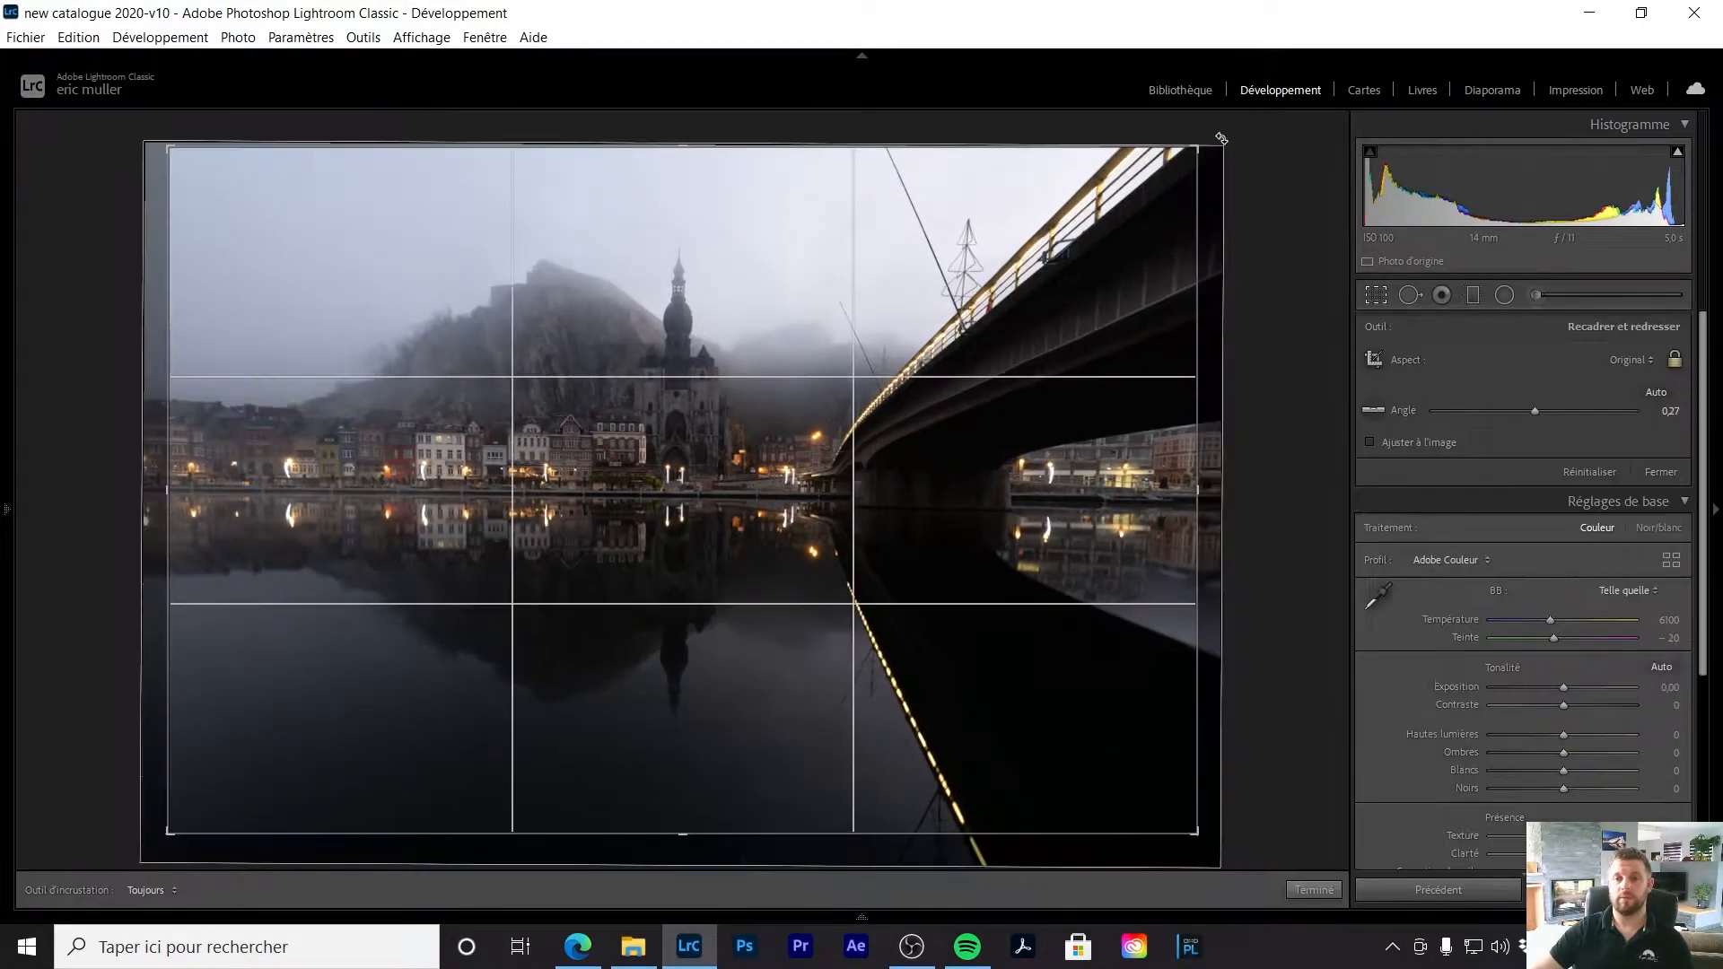
pyautogui.press('Return')
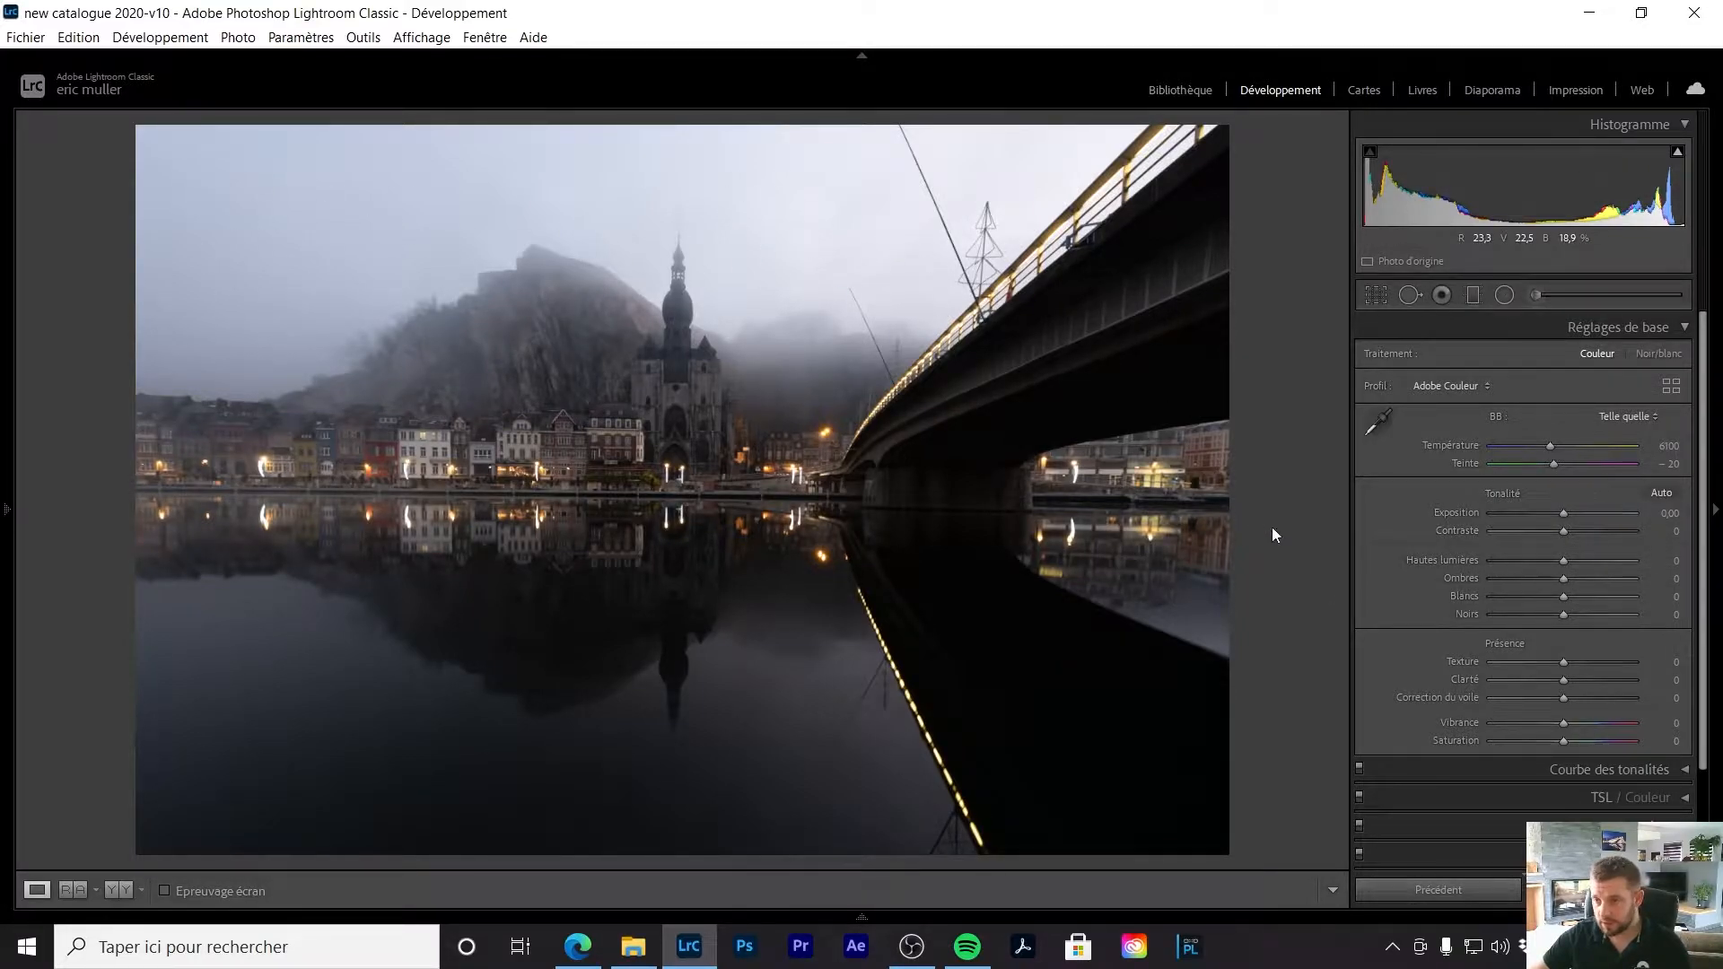
# Step: Adjust the tone with Highlights -85, Shadows +41, Whites +18, Blacks -12 and Exposure +0.16
pyautogui.click(1517, 560)
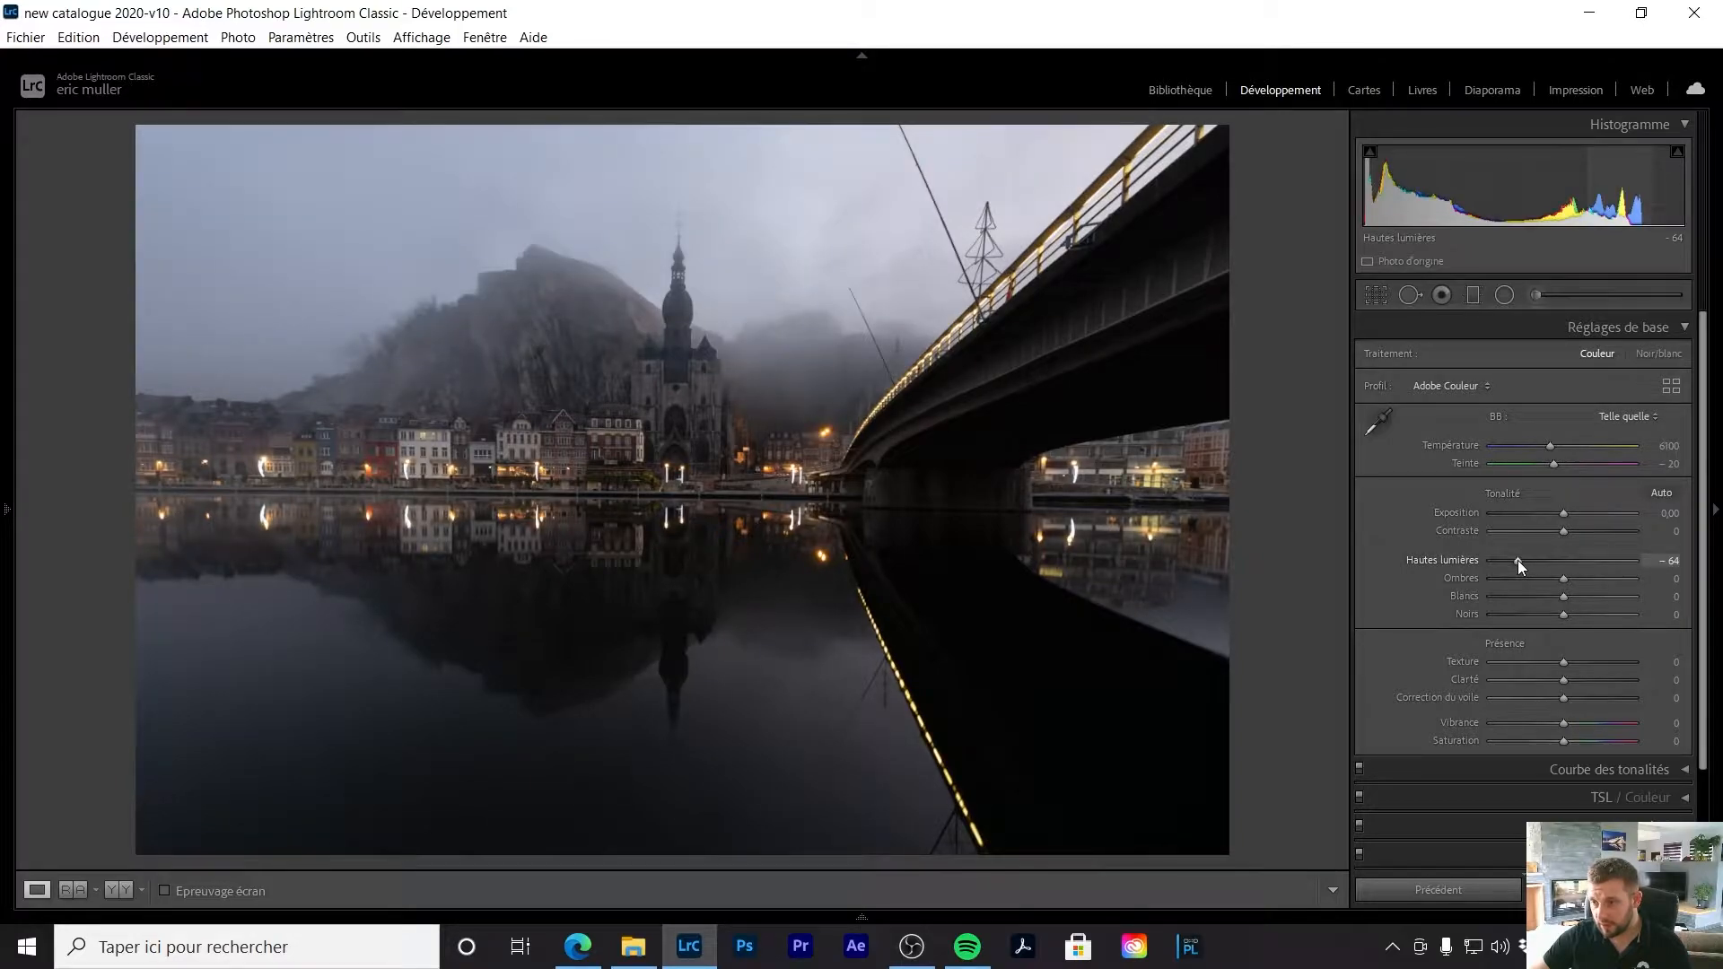
pyautogui.moveTo(1517, 560); pyautogui.dragTo(1503, 568)
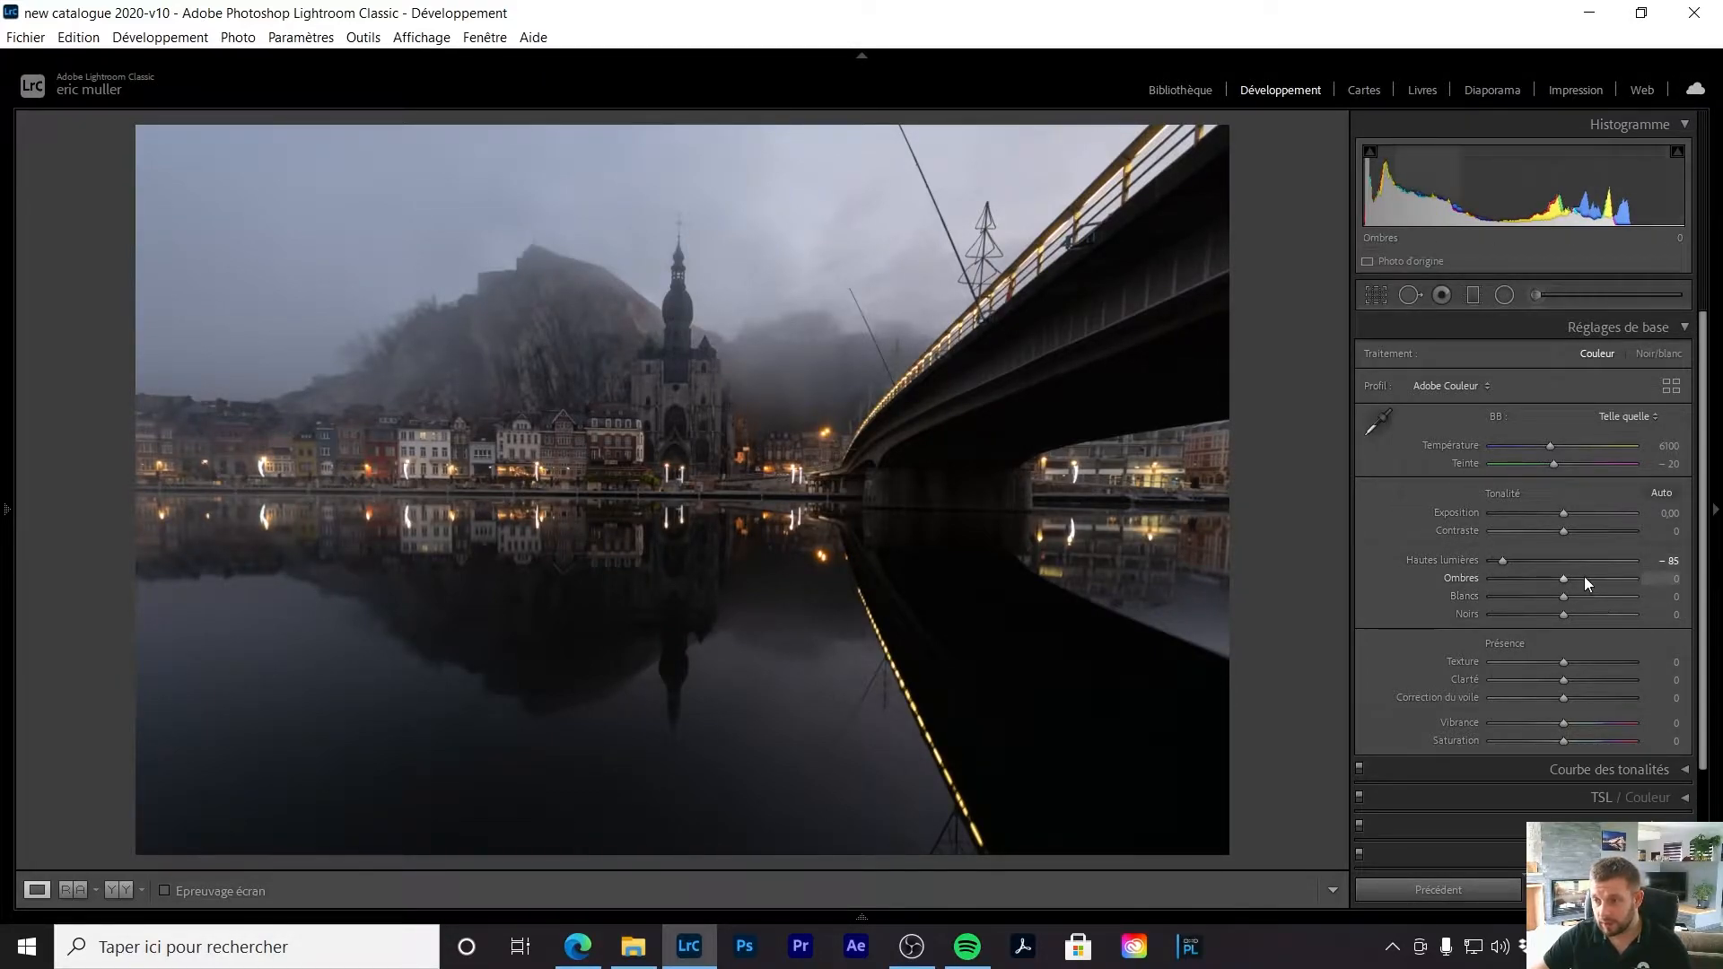
pyautogui.moveTo(1571, 578); pyautogui.dragTo(1597, 576)
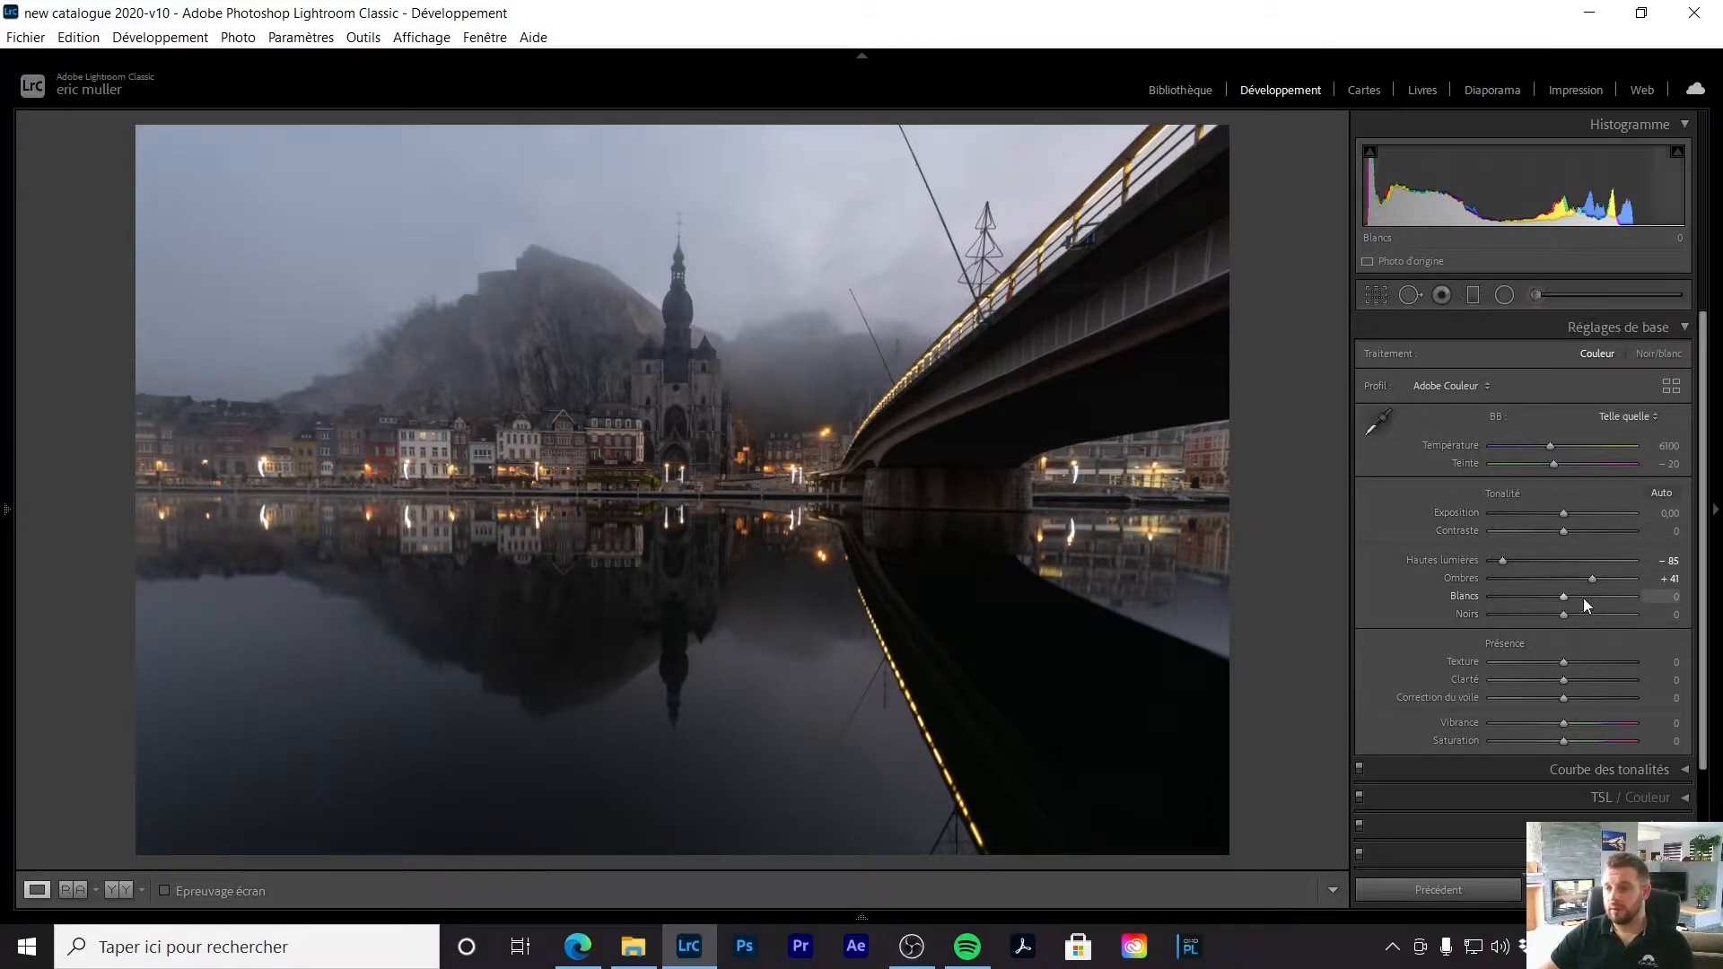
pyautogui.moveTo(1563, 601); pyautogui.dragTo(1560, 616)
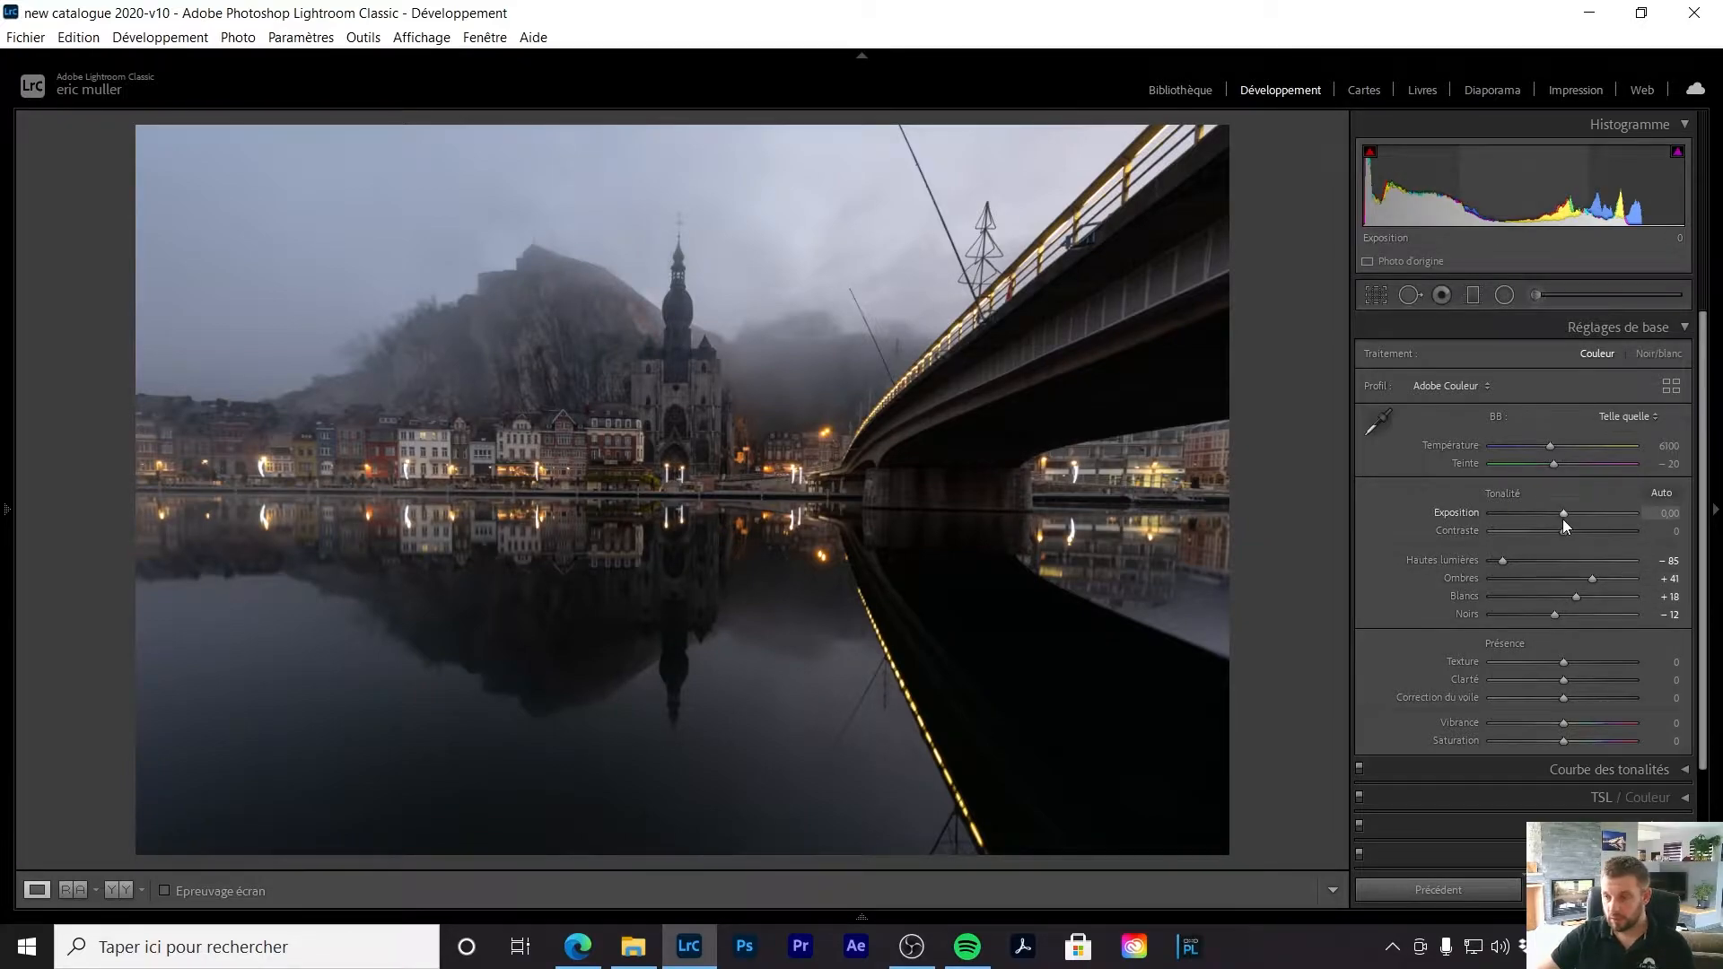
pyautogui.moveTo(1564, 515); pyautogui.dragTo(1565, 515)
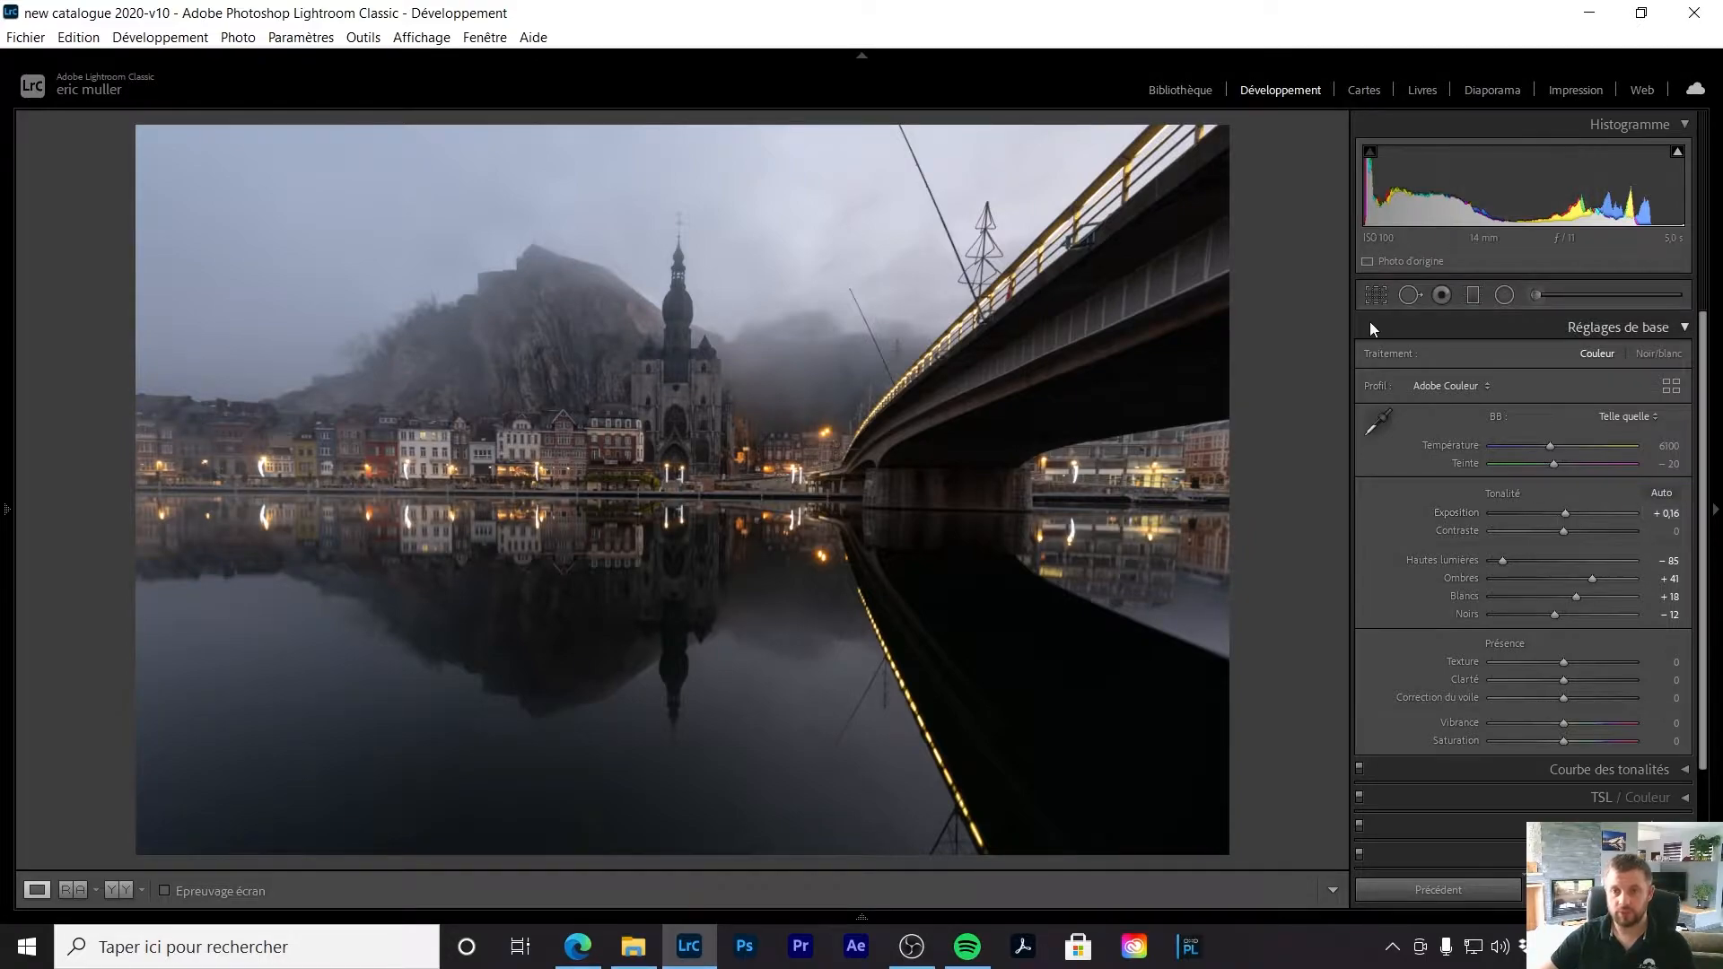
# Step: Fine-tune the rotation of the crop with a further slight straightening
pyautogui.press('r')
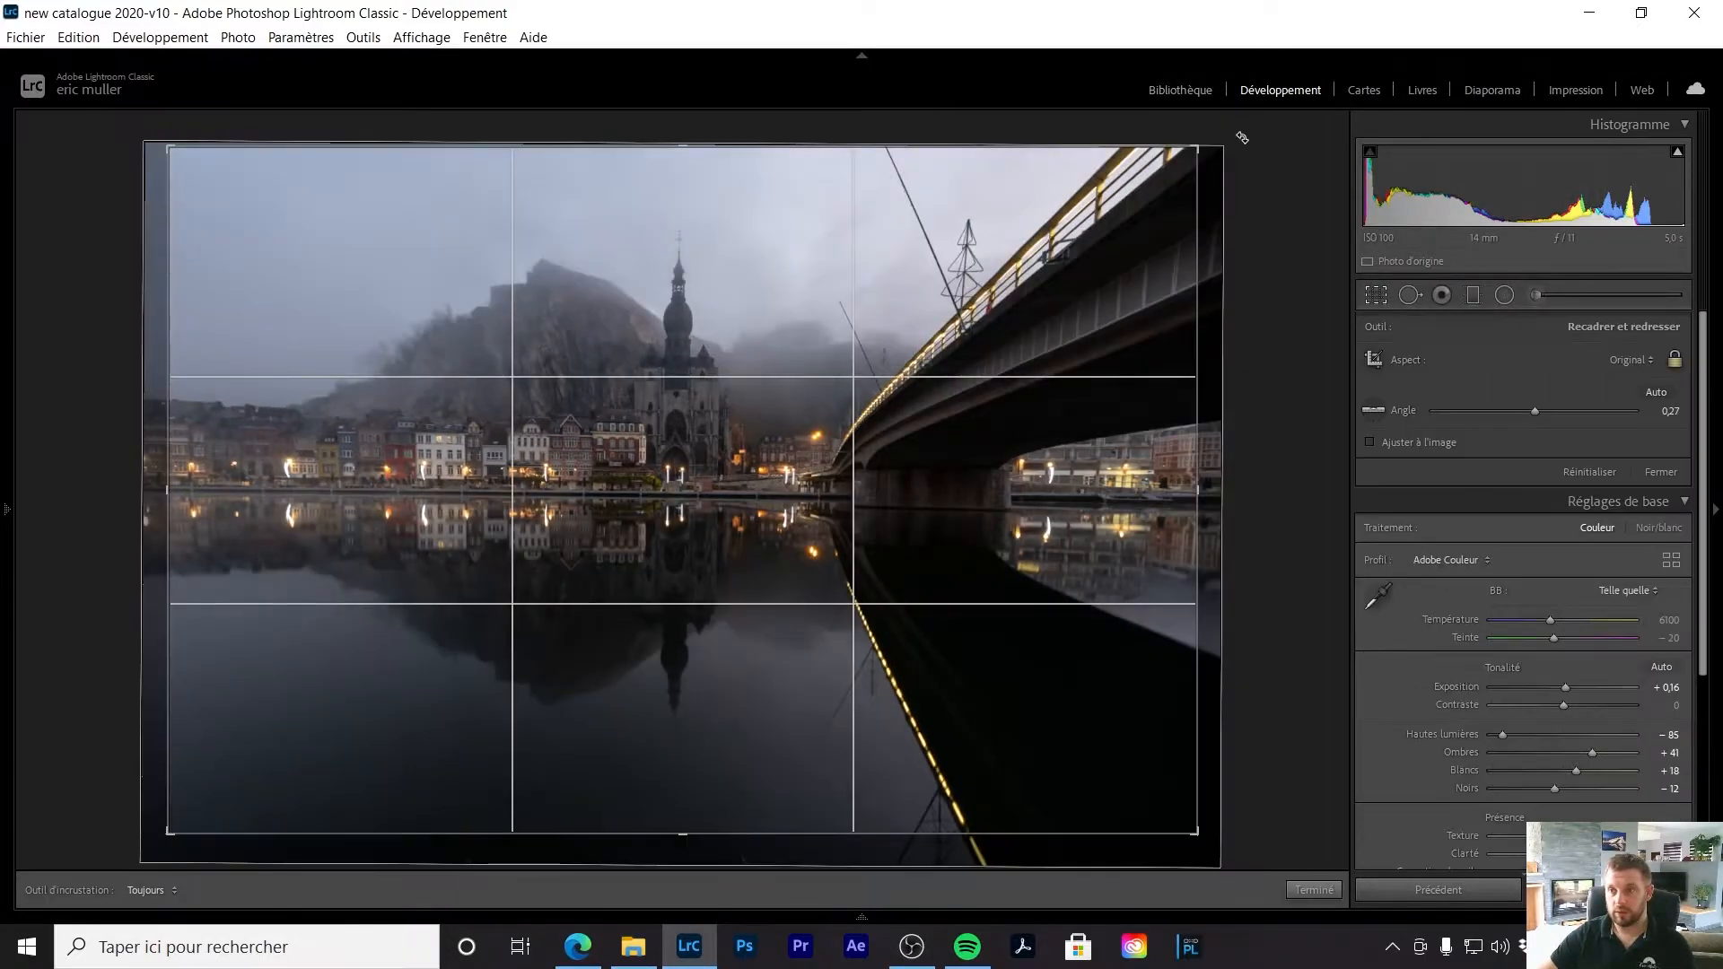
pyautogui.moveTo(1215, 141); pyautogui.dragTo(1214, 133)
pyautogui.press('r')
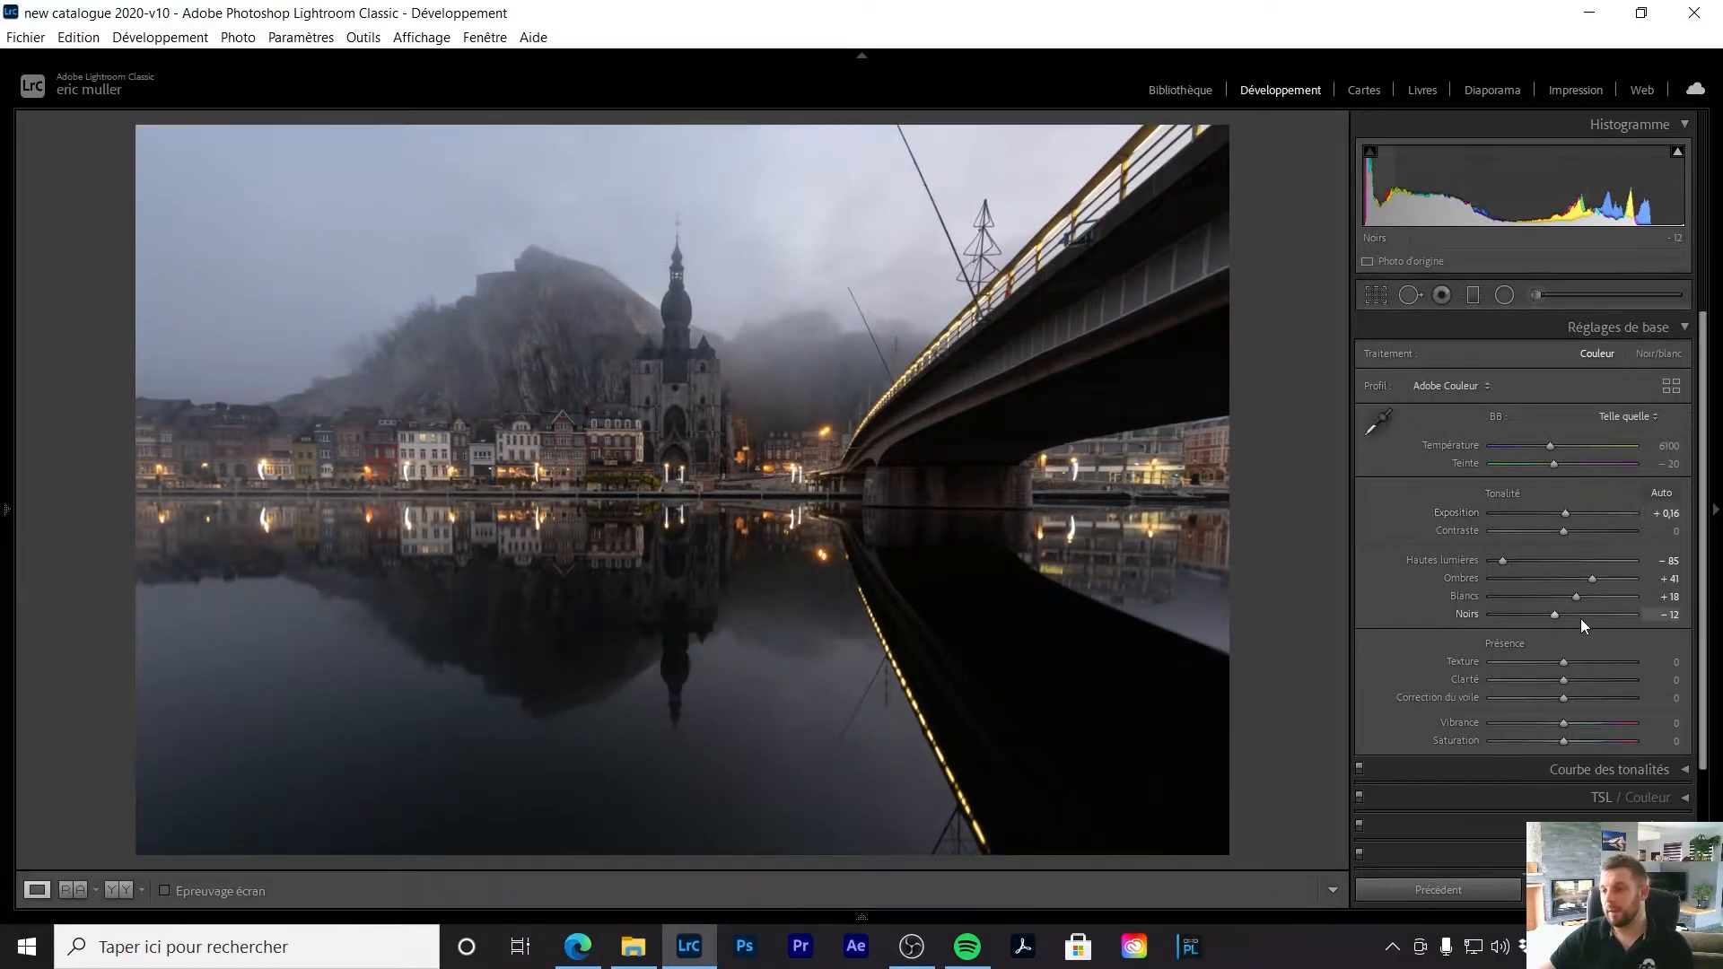
# Step: Set Texture to +8, Clarity to +14 and Dehaze to -9, and cool the white balance to temperature 4956 with tint -3
pyautogui.click(1573, 680)
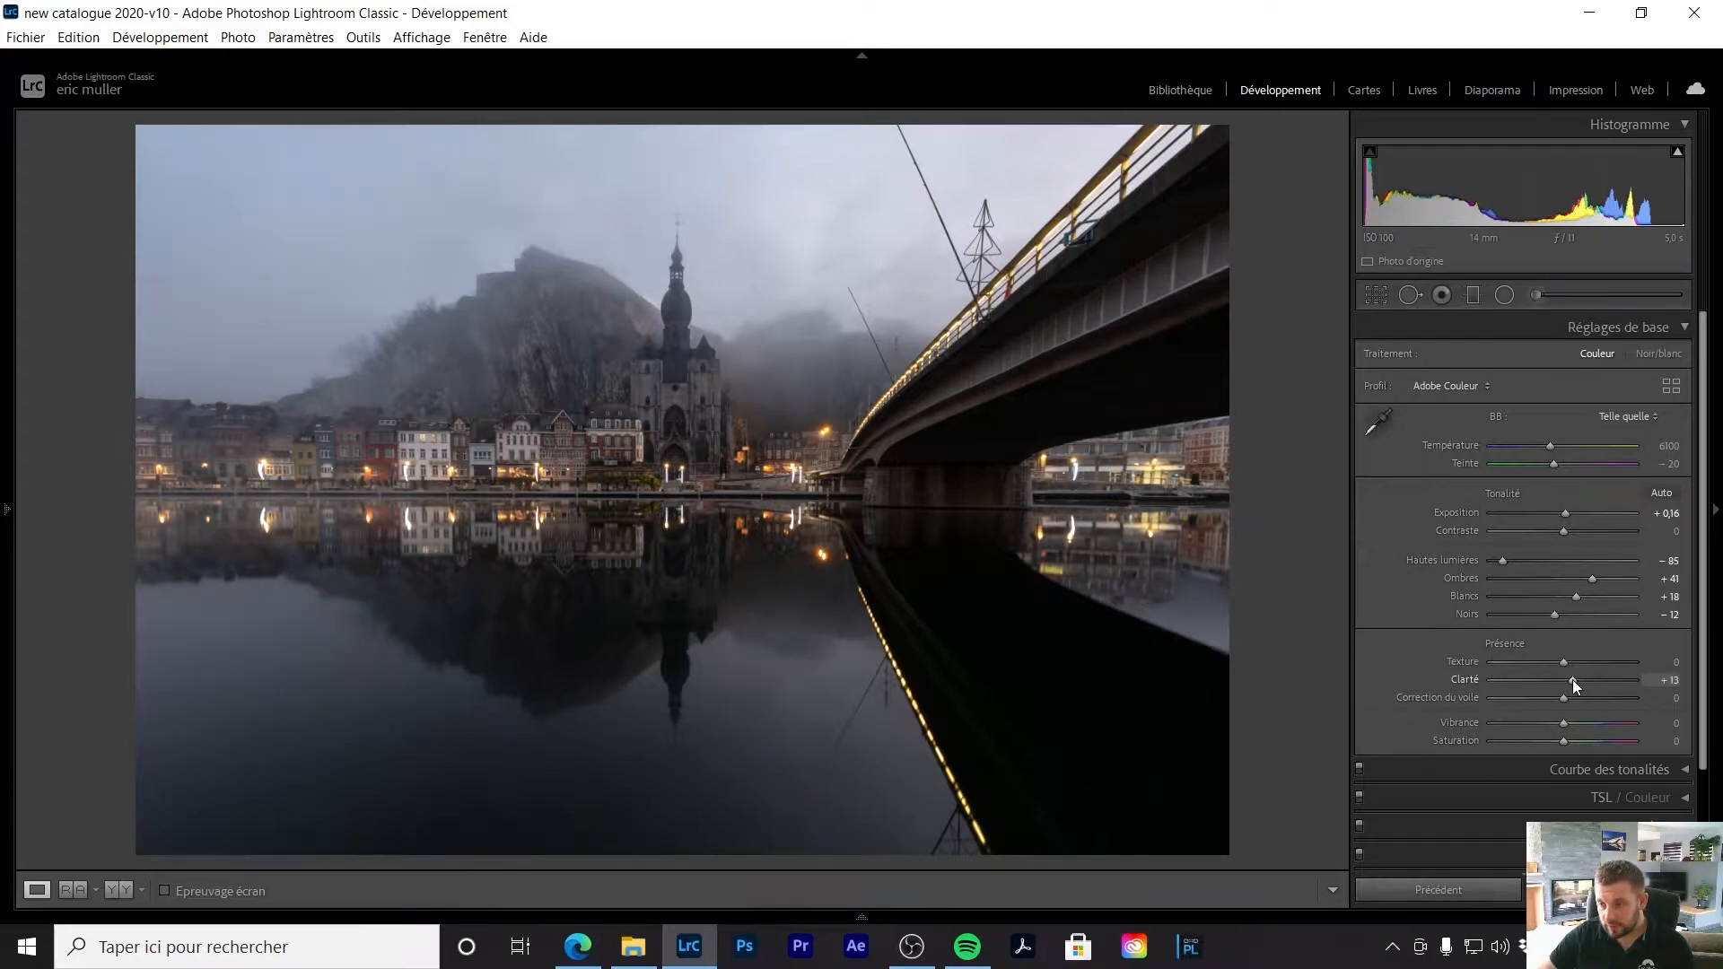
pyautogui.moveTo(1571, 678); pyautogui.dragTo(1567, 662)
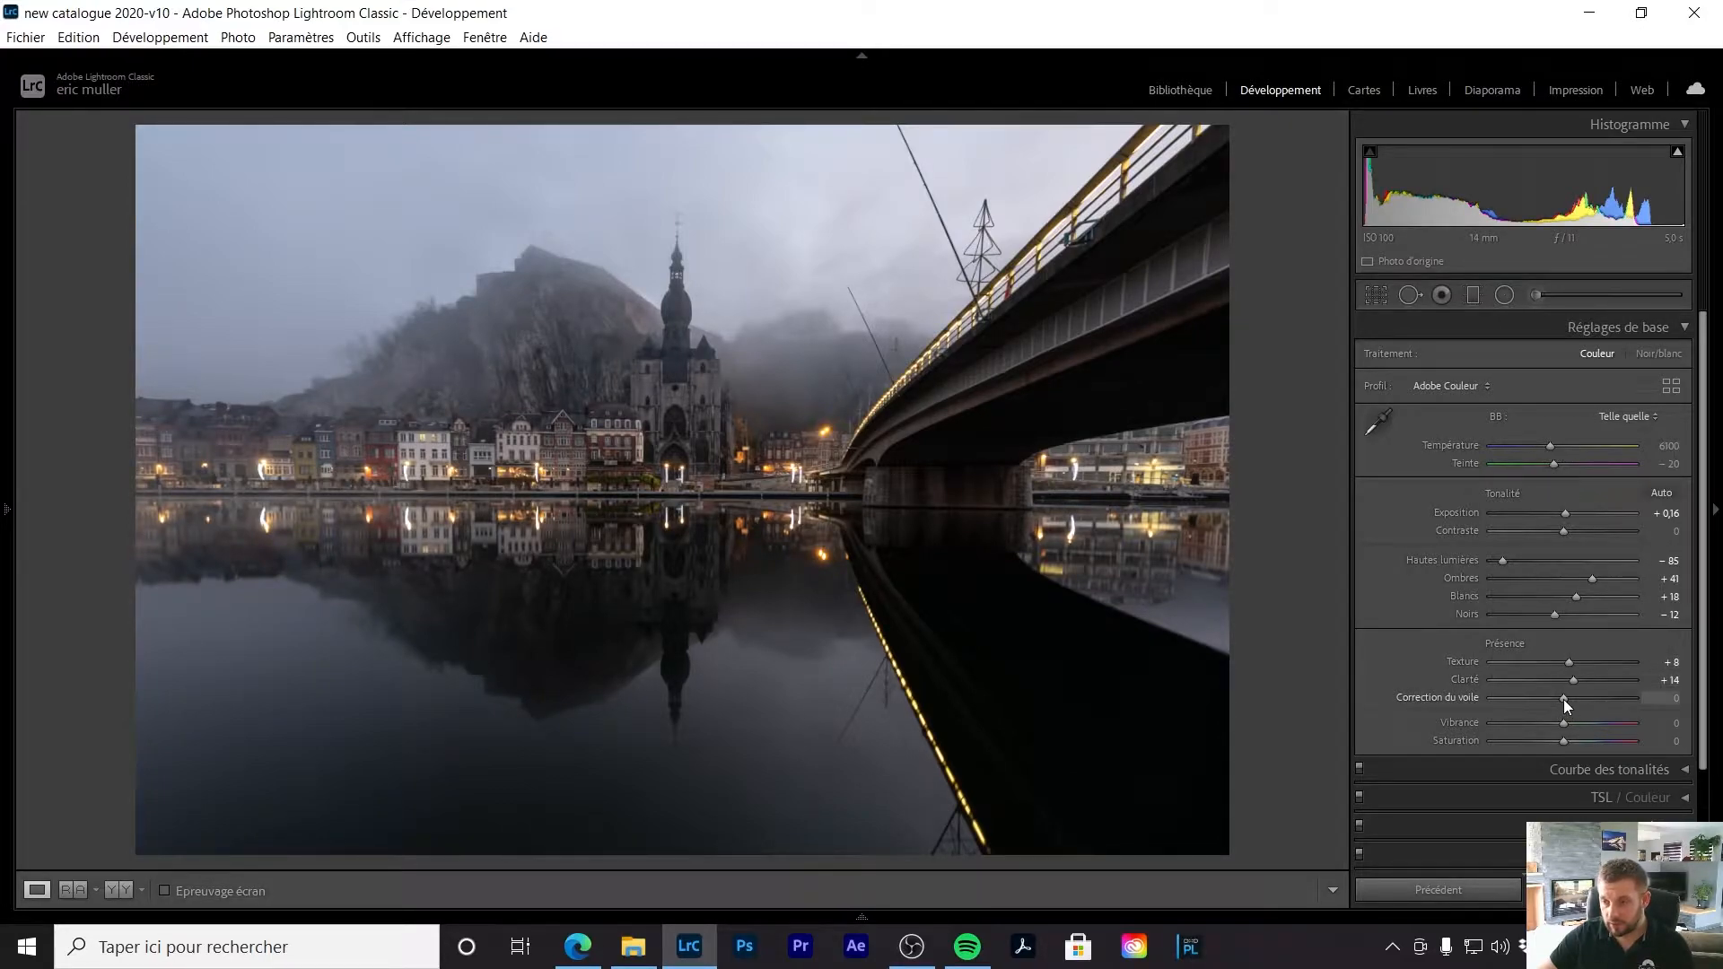
pyautogui.moveTo(1563, 698); pyautogui.dragTo(1553, 696)
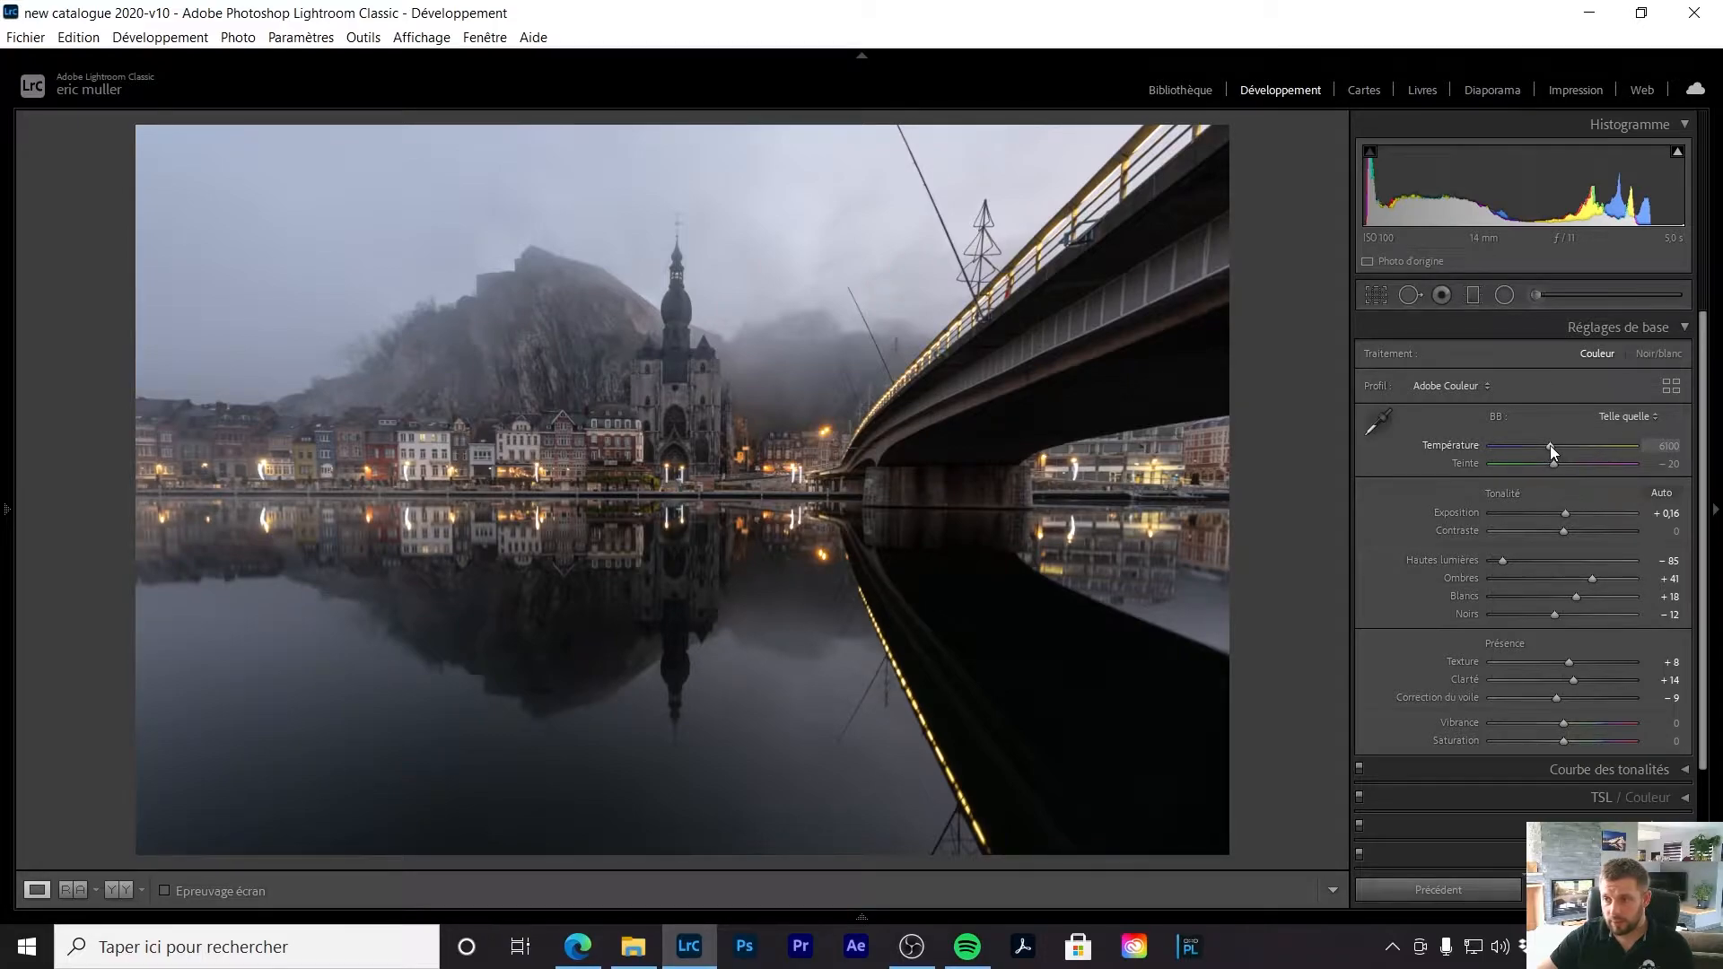
pyautogui.moveTo(1549, 445)
pyautogui.mouseDown()
pyautogui.moveTo(1533, 451)
pyautogui.moveTo(1566, 459)
pyautogui.mouseUp()
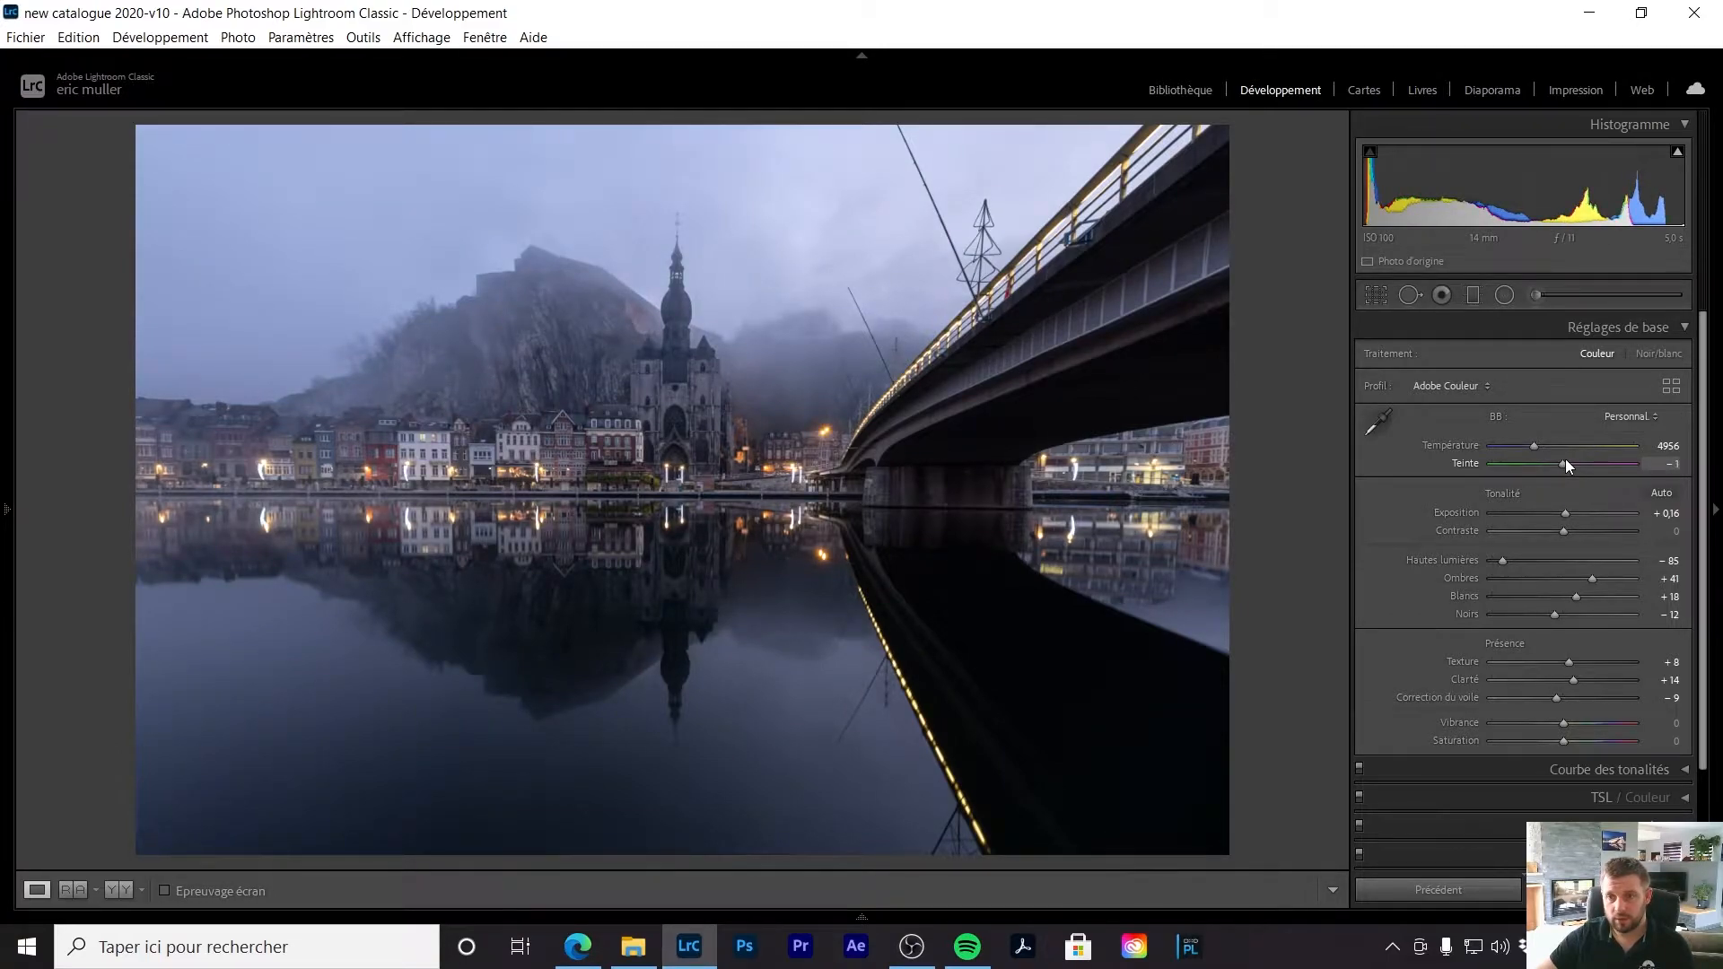
# Step: Color grade the highlights in magenta with hue 299 and saturation 43
pyautogui.click(1683, 329)
pyautogui.click(1684, 416)
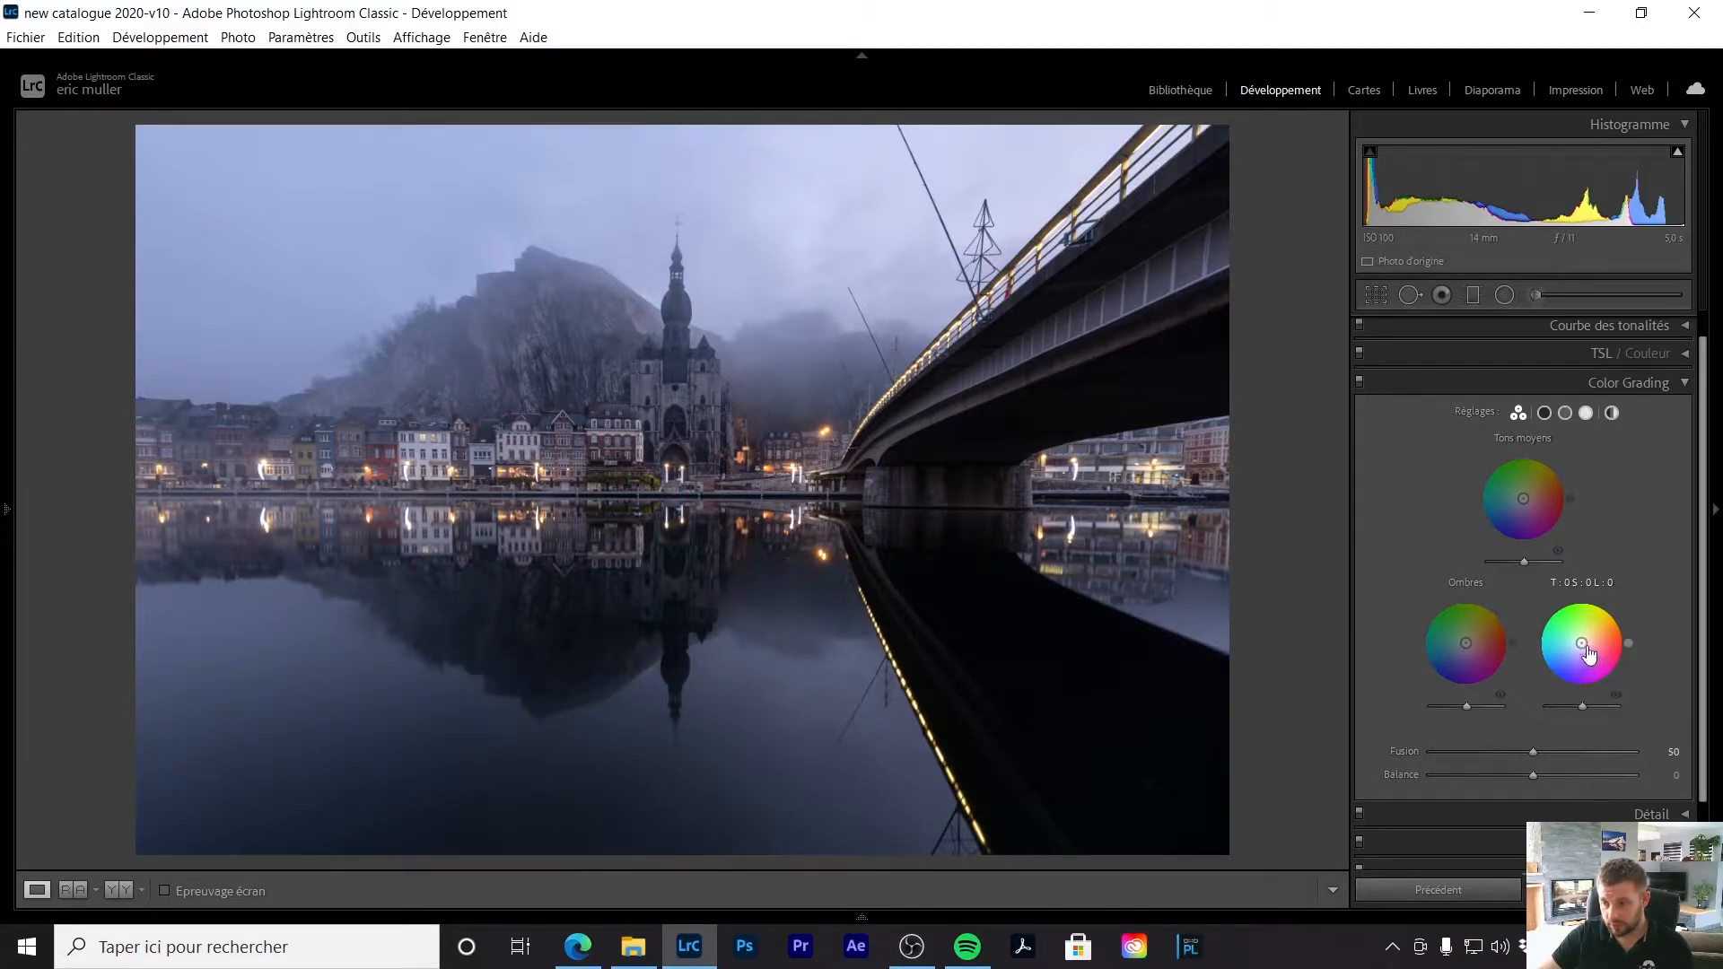
pyautogui.moveTo(1587, 654)
pyautogui.mouseDown()
pyautogui.moveTo(1587, 671)
pyautogui.moveTo(1590, 657)
pyautogui.mouseUp()
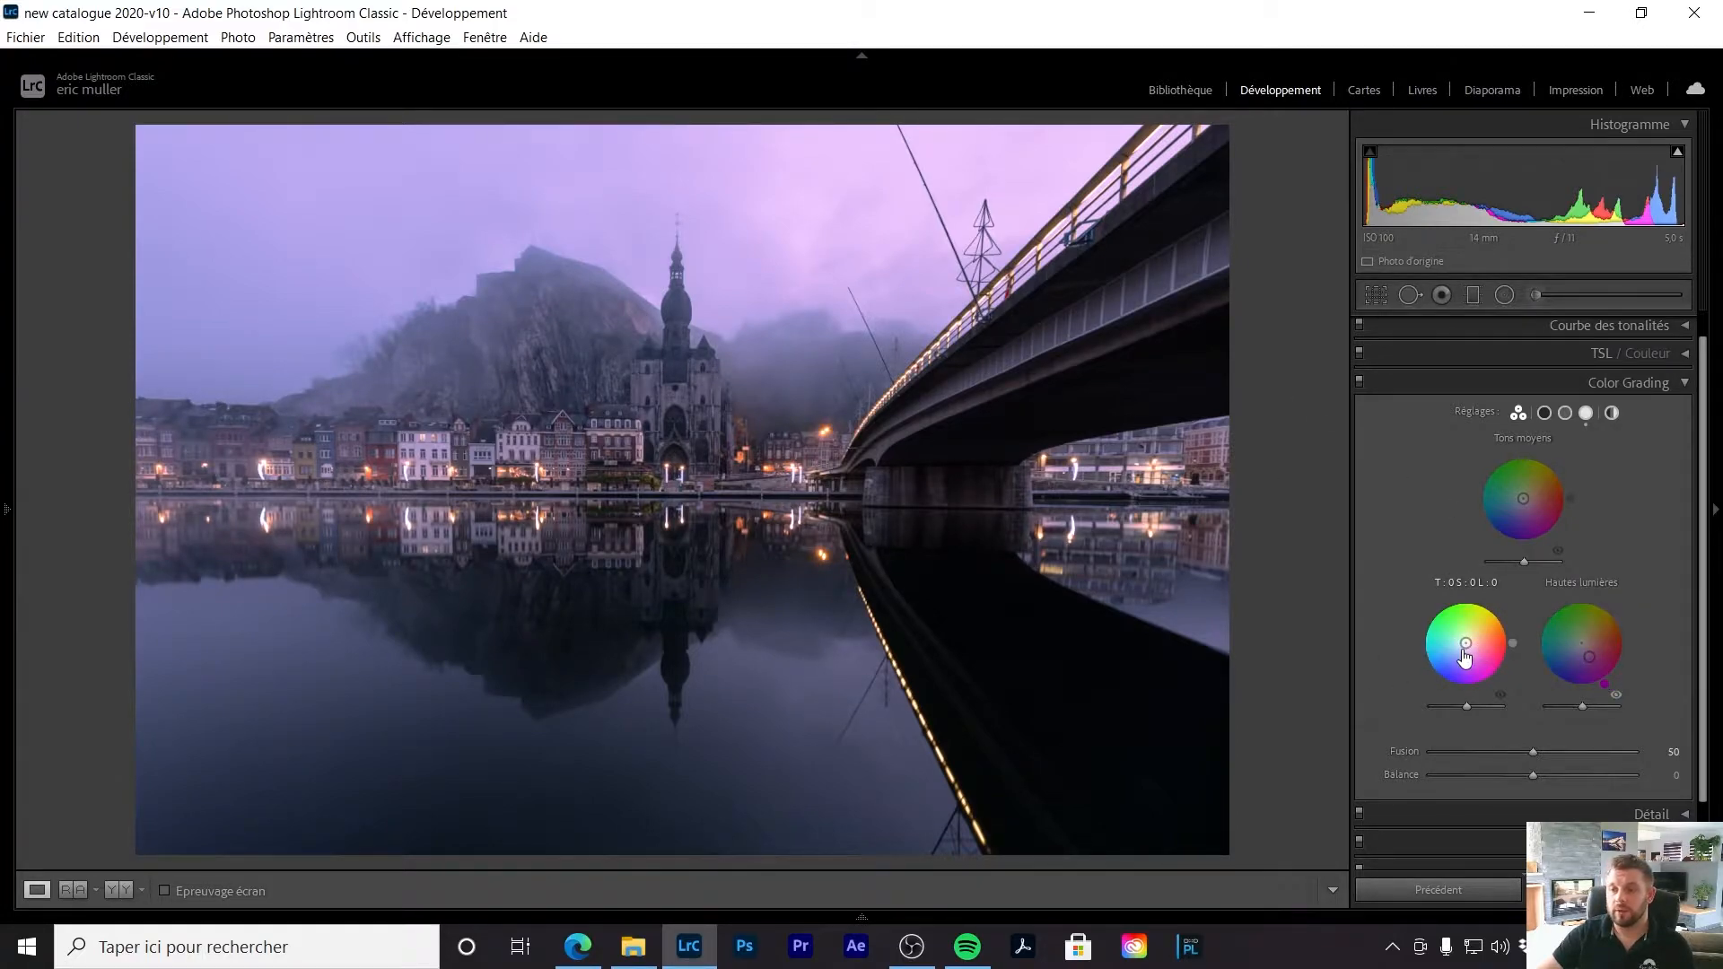
# Step: Color grade the shadows blue at about hue 240 and saturation 45, and shift the highlights' hue slightly towards violet
pyautogui.moveTo(1465, 654); pyautogui.dragTo(1460, 660)
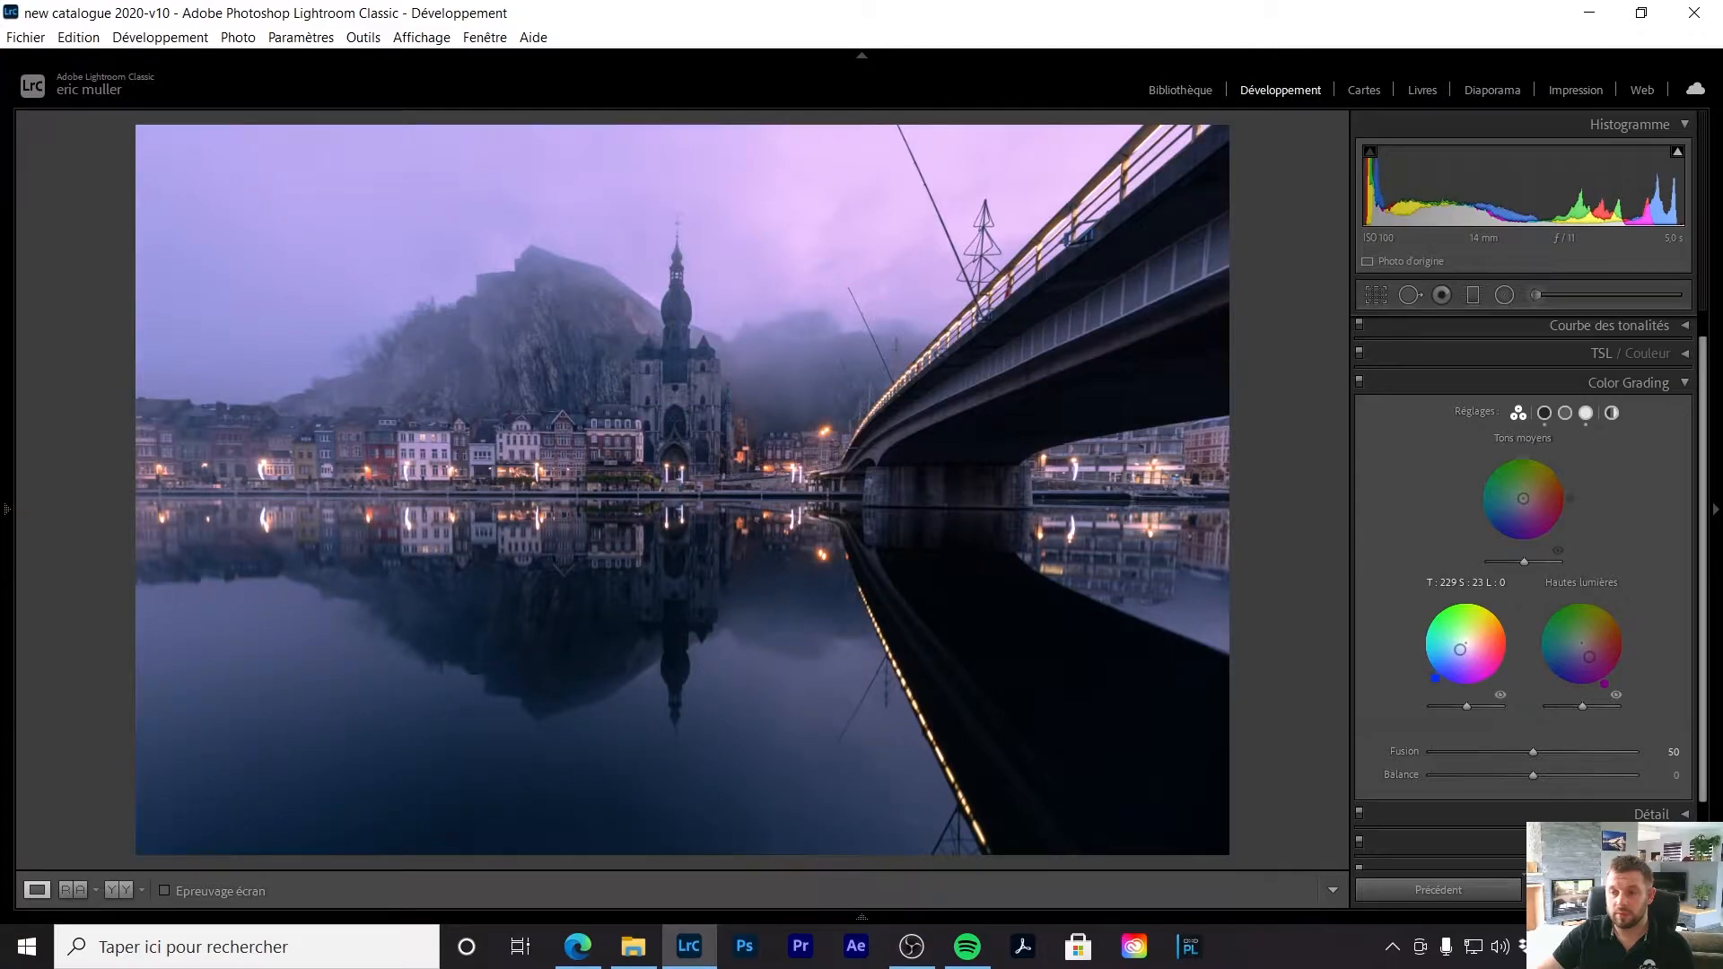
pyautogui.moveTo(1458, 651); pyautogui.dragTo(1456, 653)
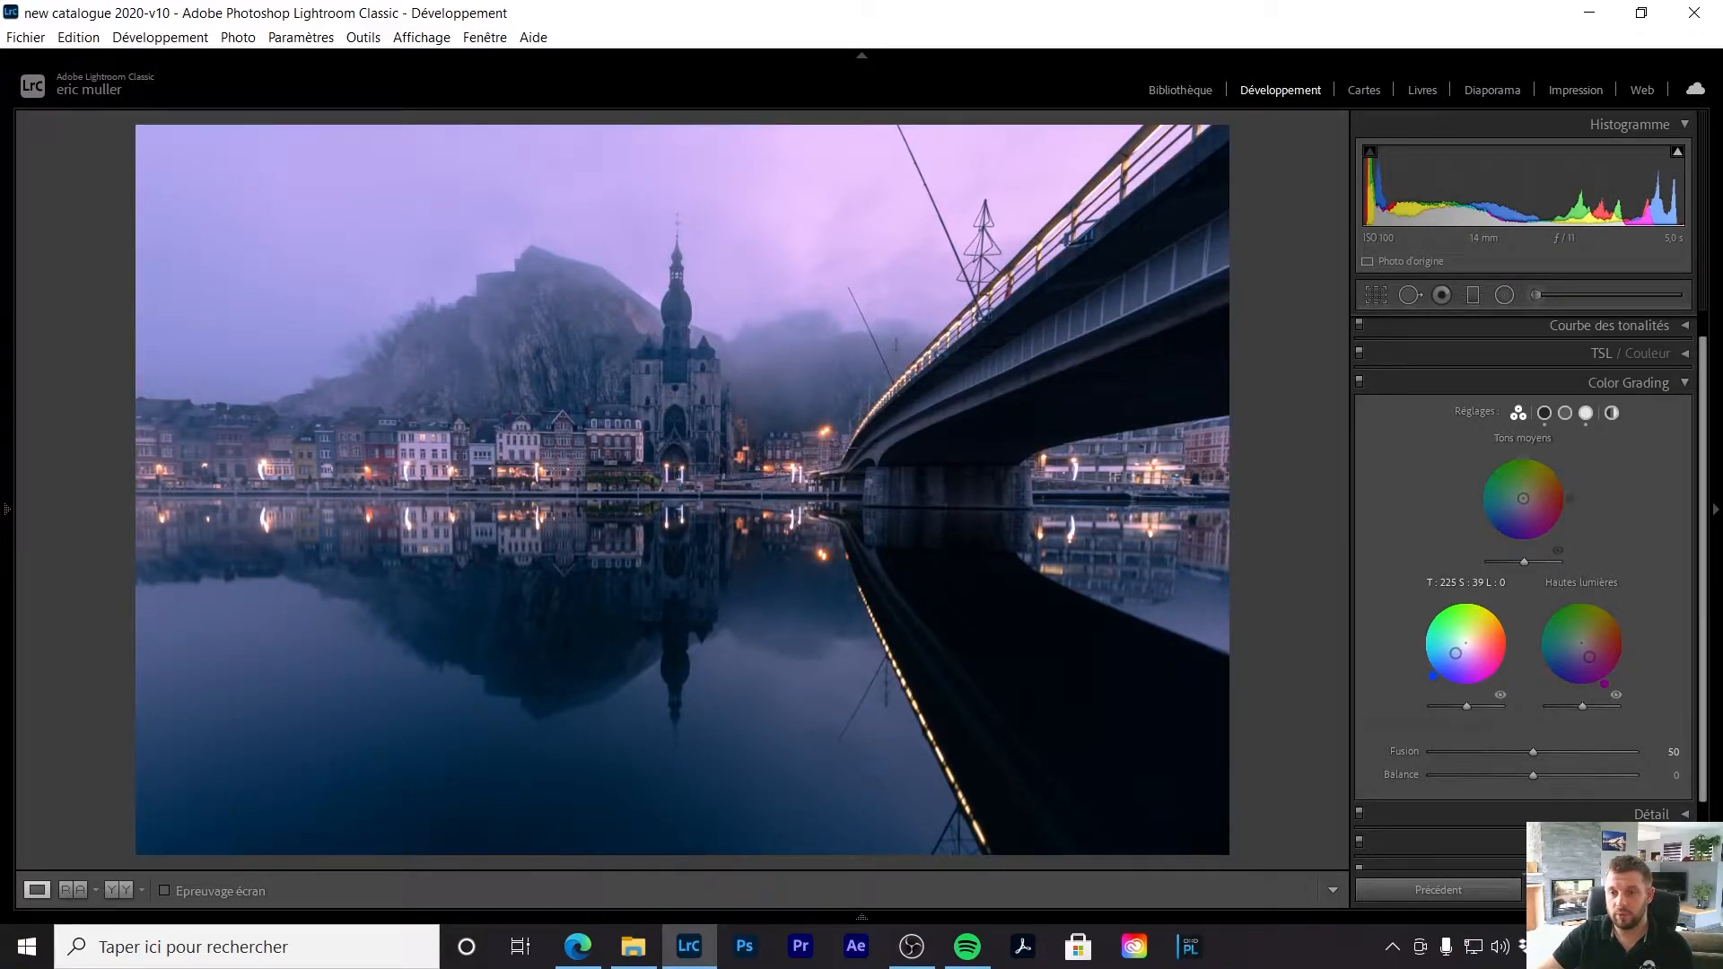
pyautogui.moveTo(1456, 654); pyautogui.dragTo(1455, 656)
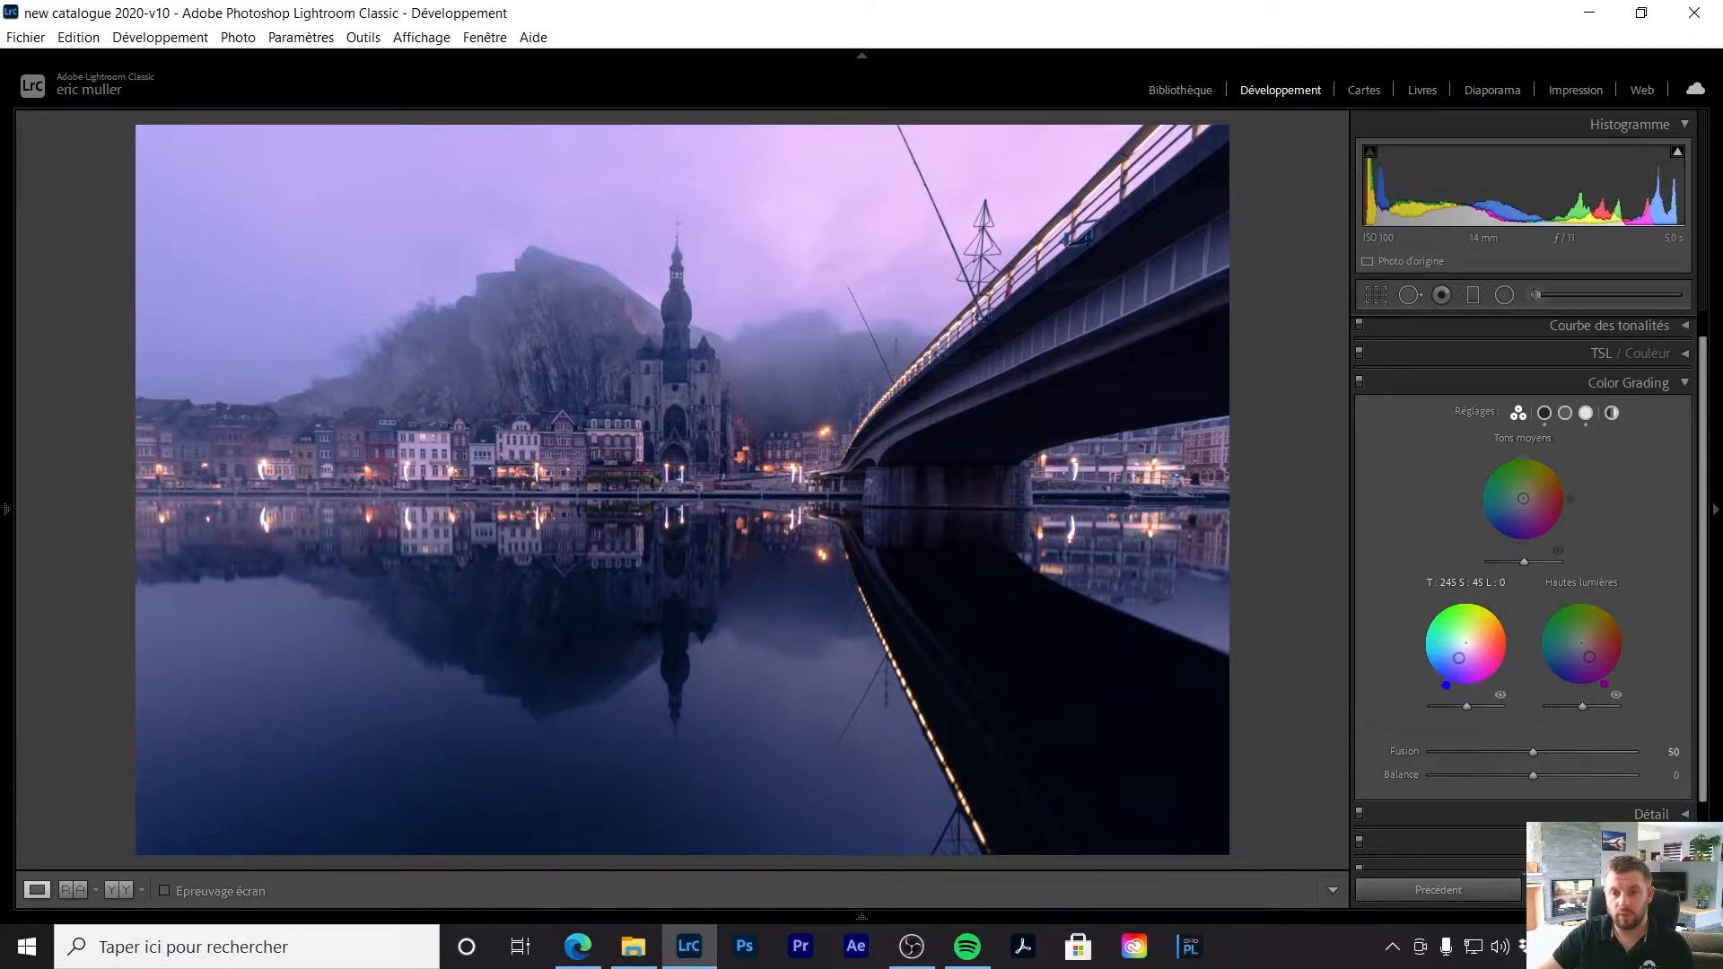
pyautogui.moveTo(1459, 658); pyautogui.dragTo(1456, 657)
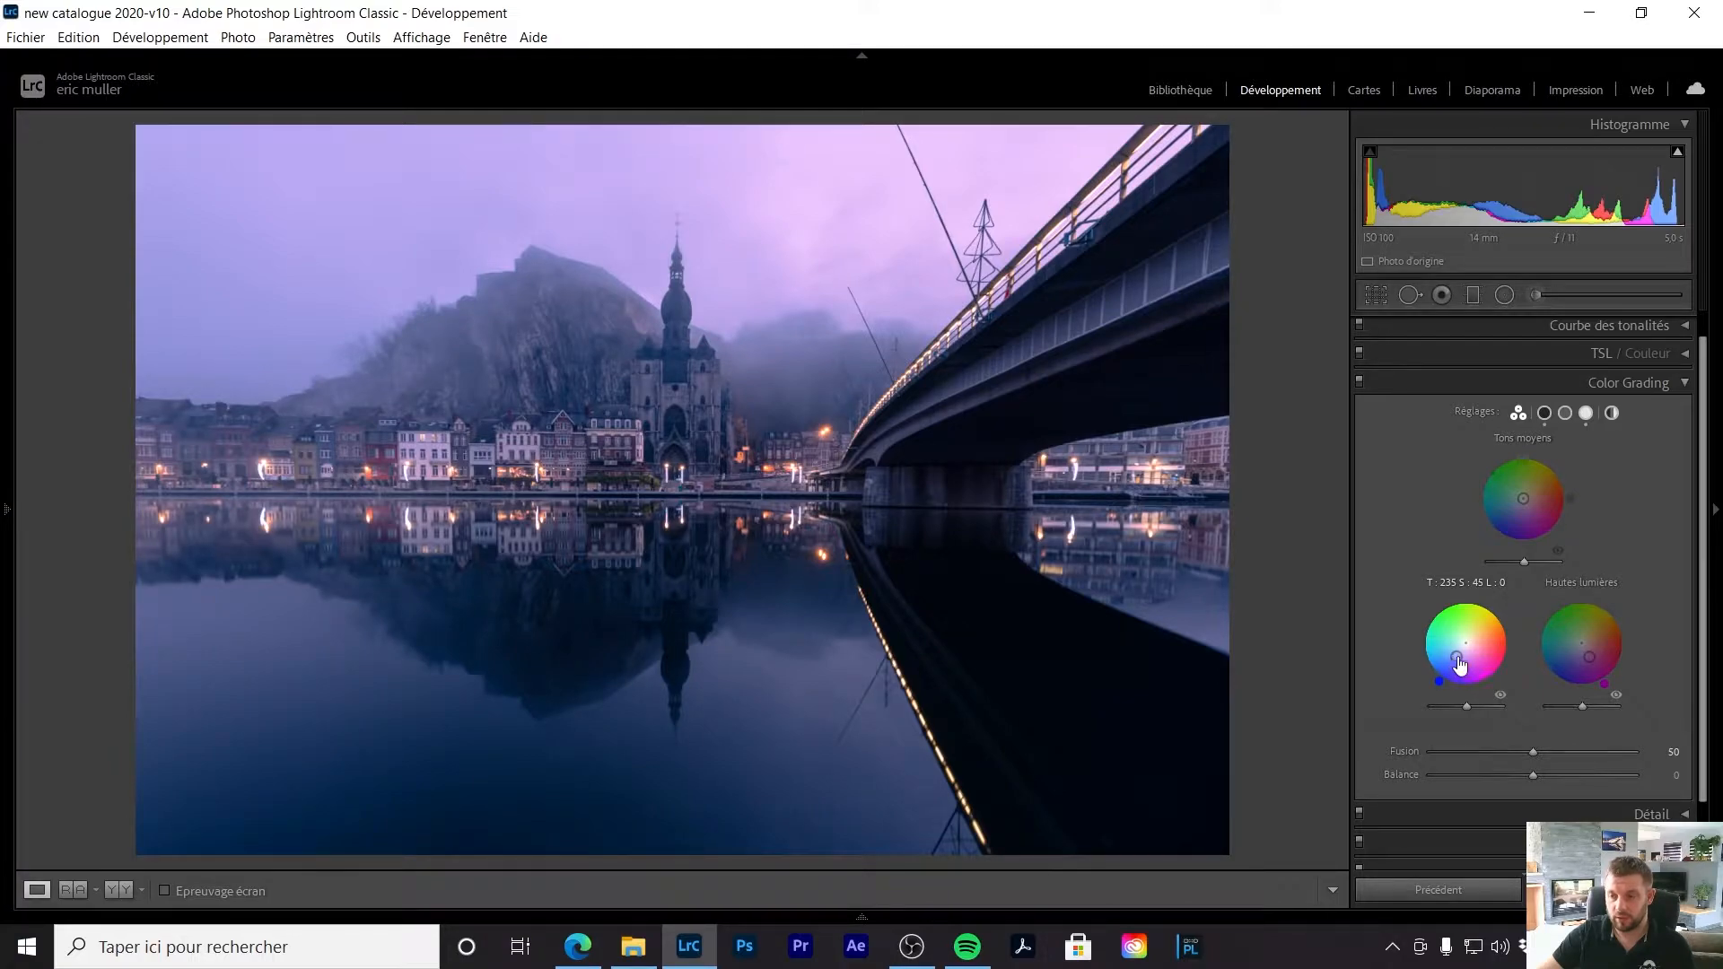
pyautogui.moveTo(1442, 689); pyautogui.dragTo(1454, 655)
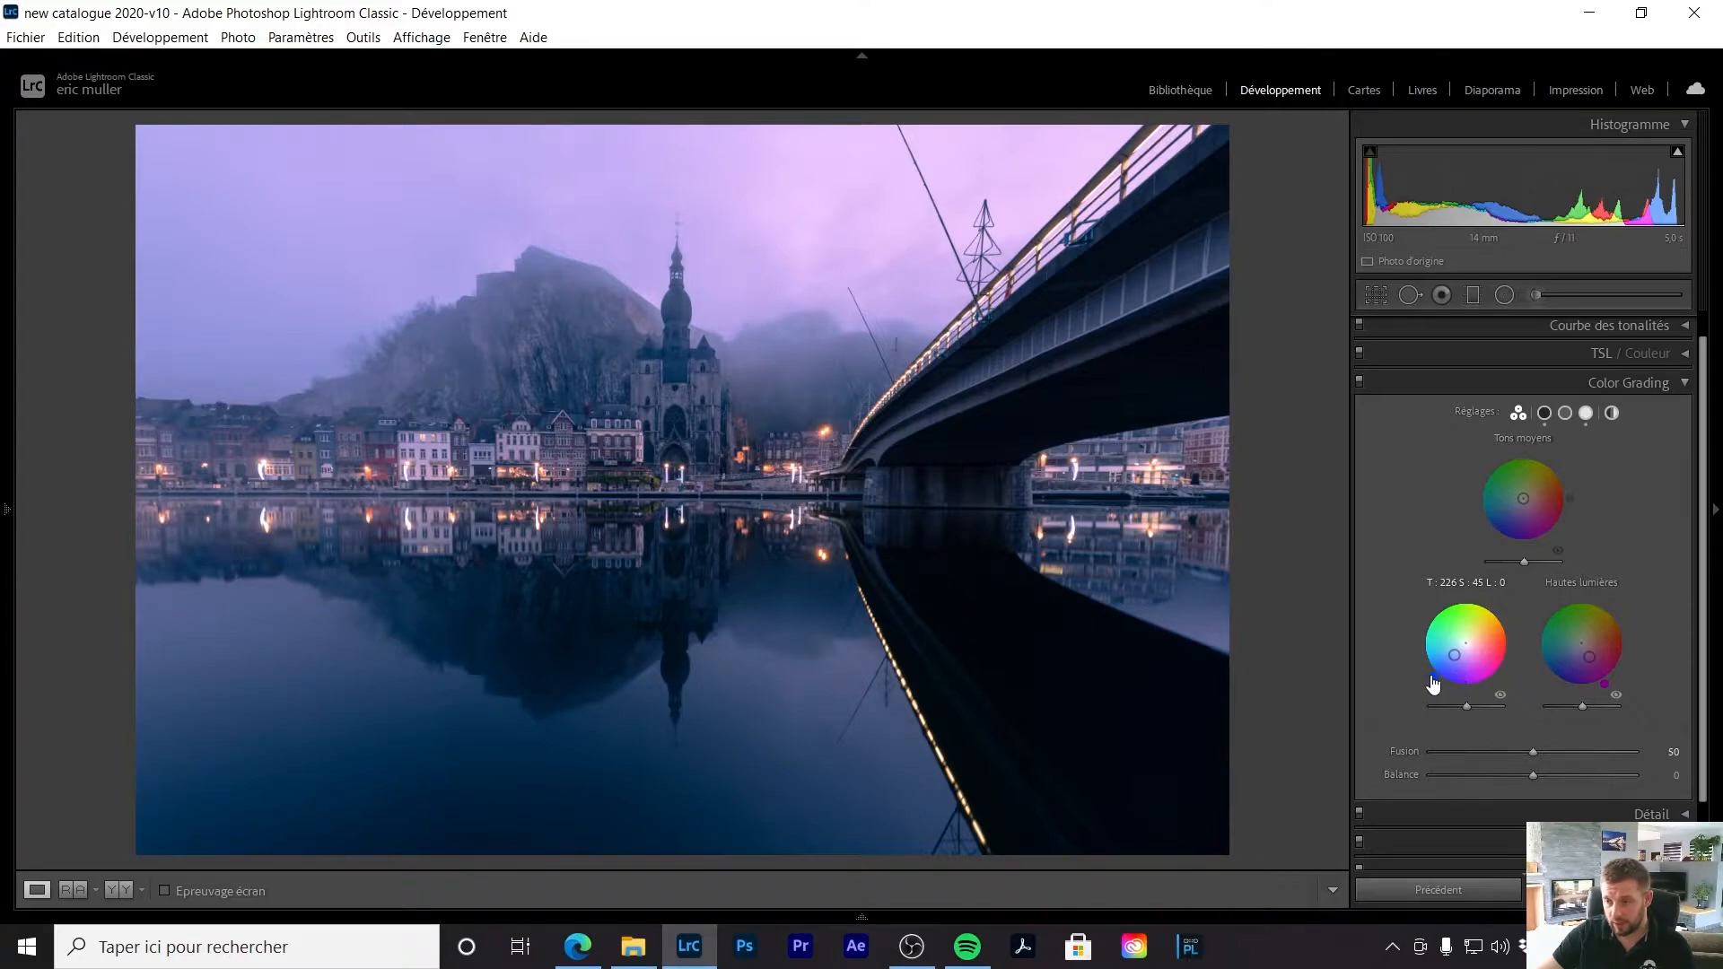
pyautogui.moveTo(1434, 681); pyautogui.dragTo(1447, 688)
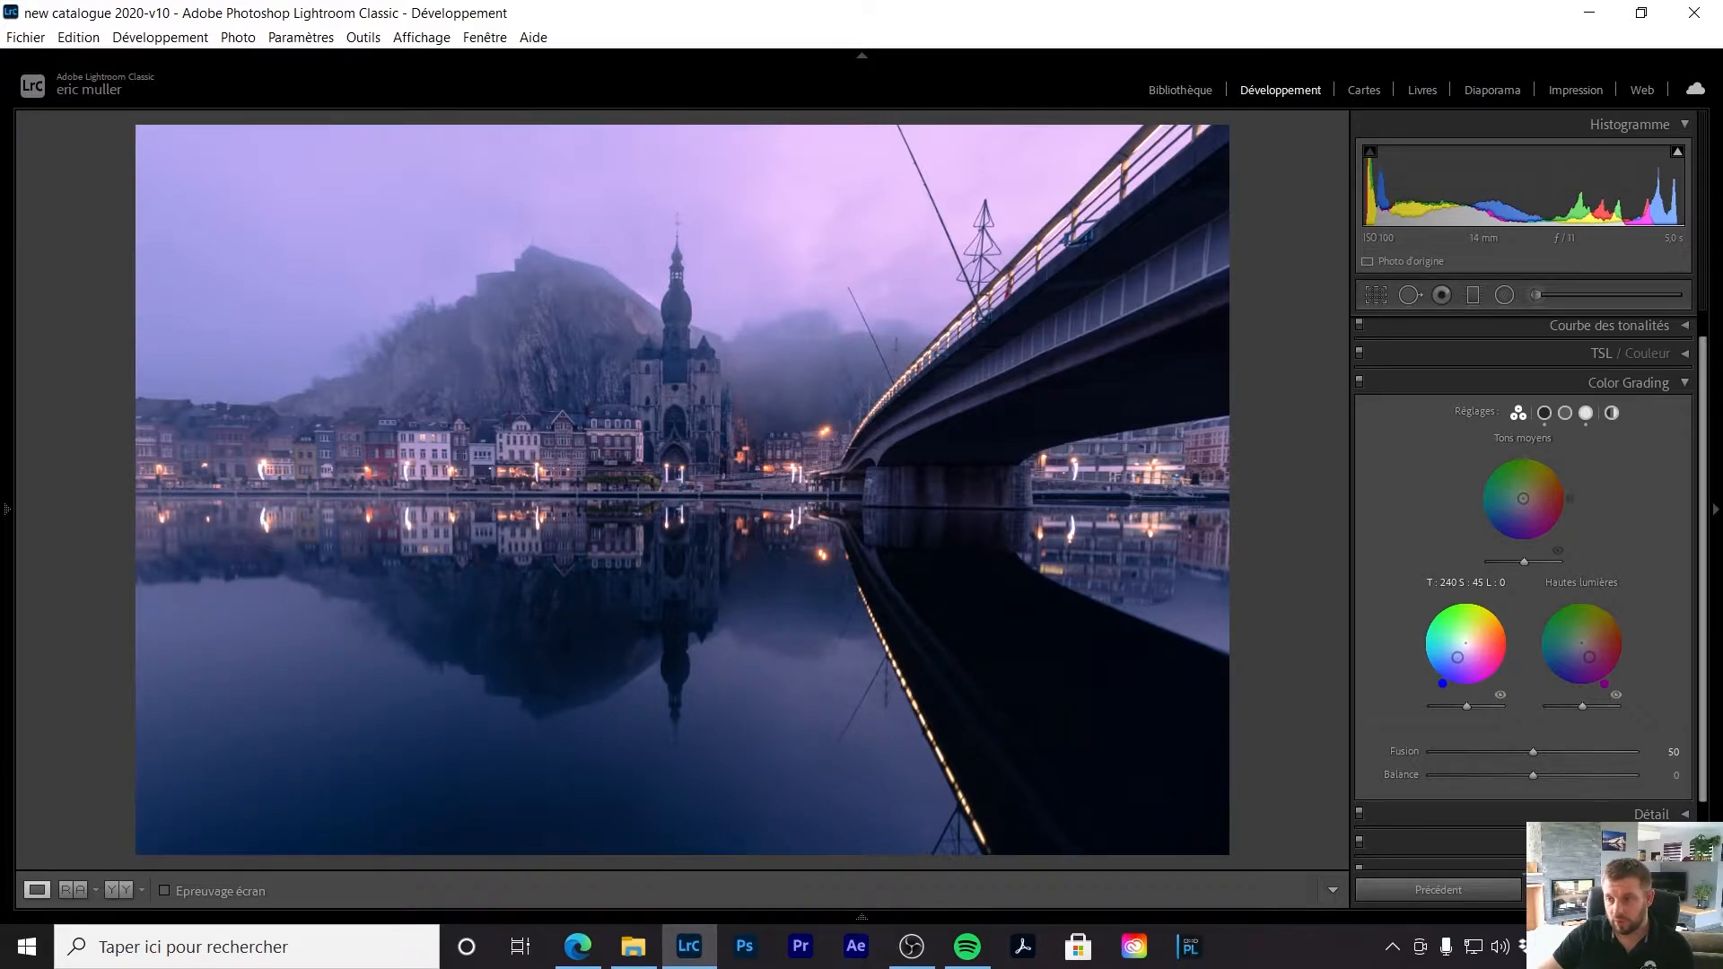
pyautogui.moveTo(1444, 687); pyautogui.dragTo(1443, 686)
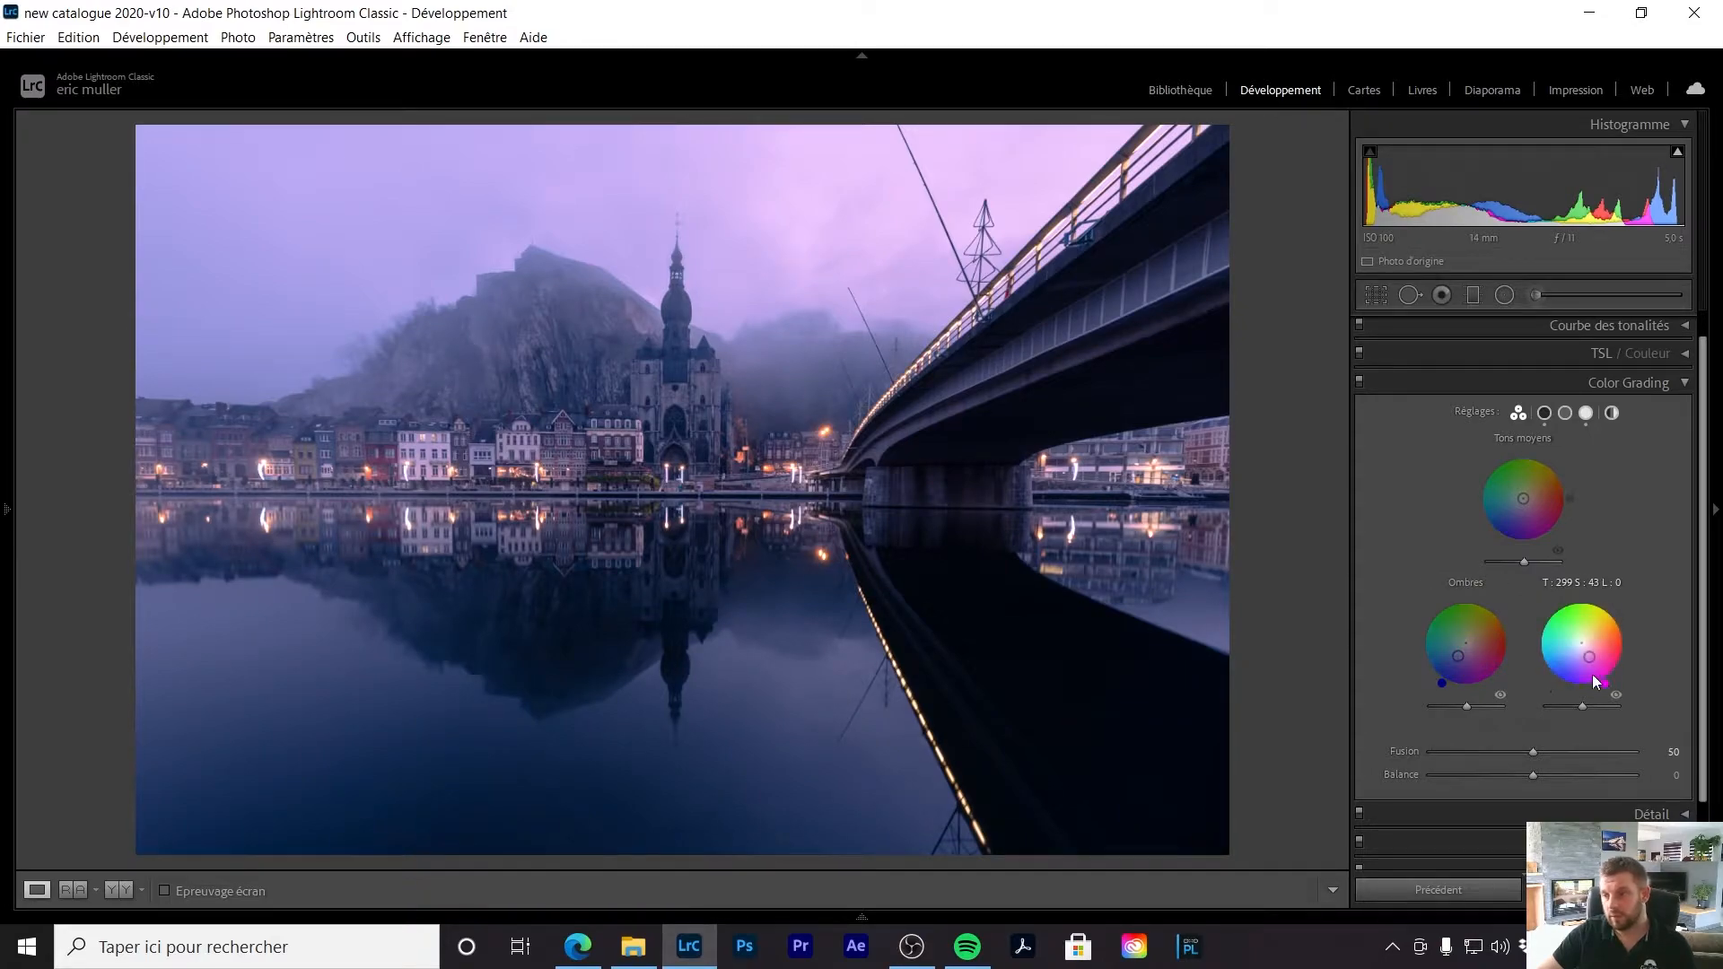
pyautogui.moveTo(1608, 688); pyautogui.dragTo(1595, 669)
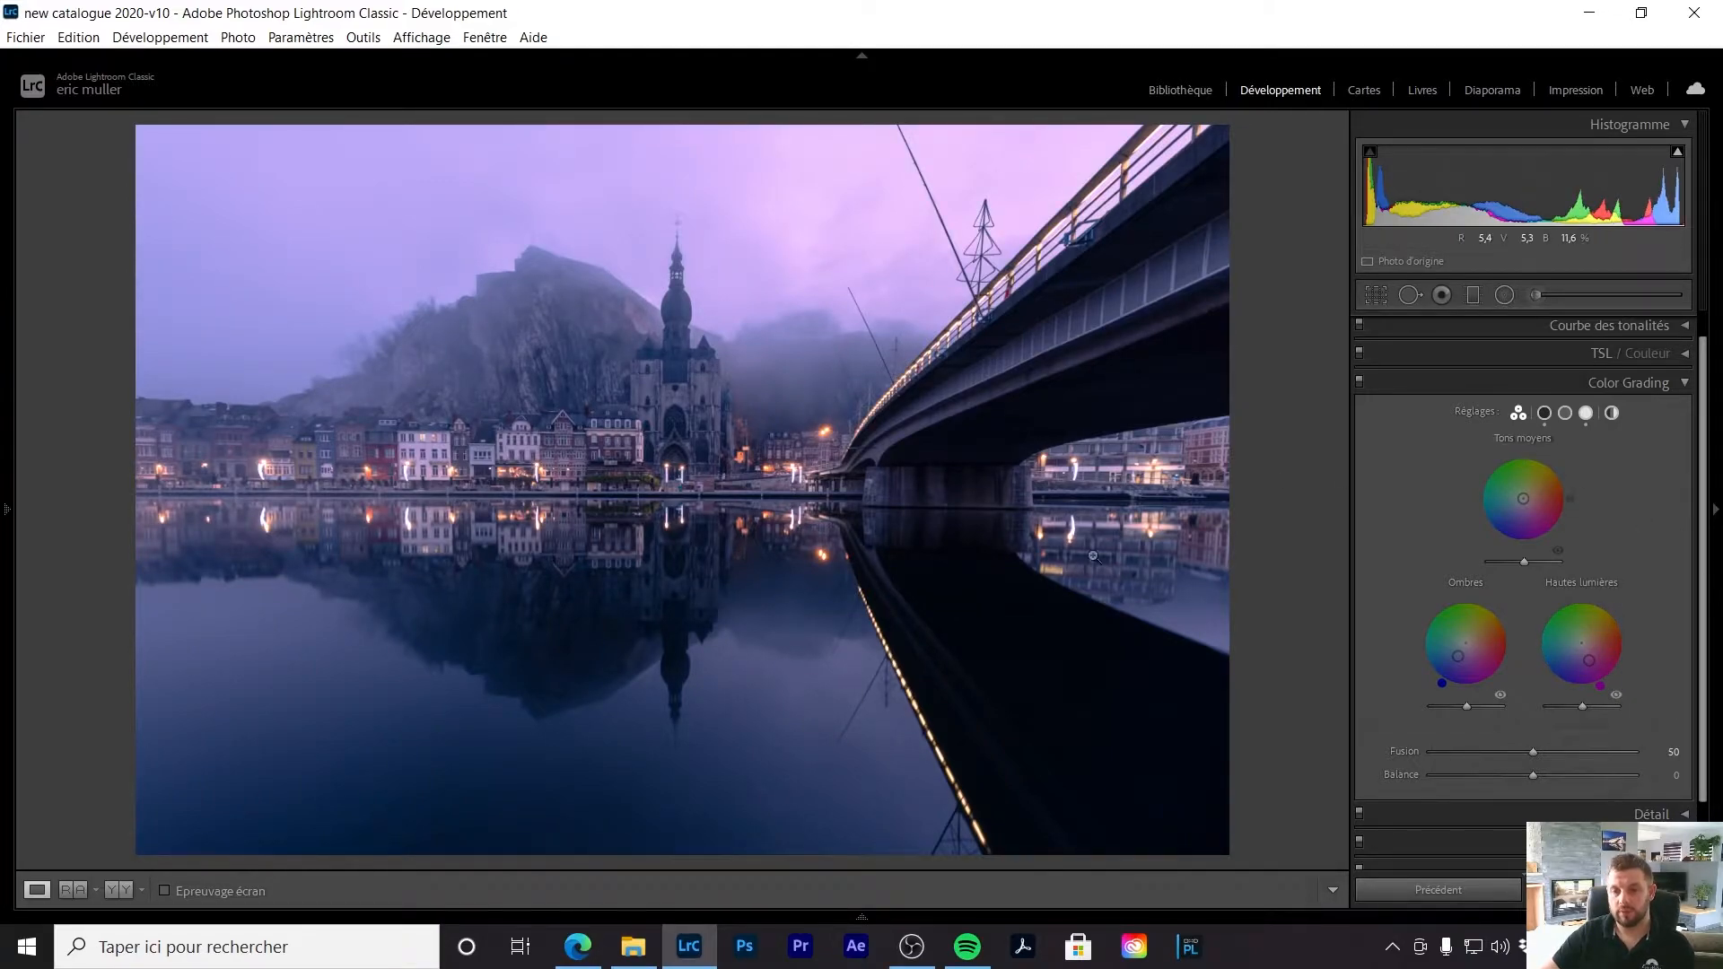
pyautogui.click(1685, 384)
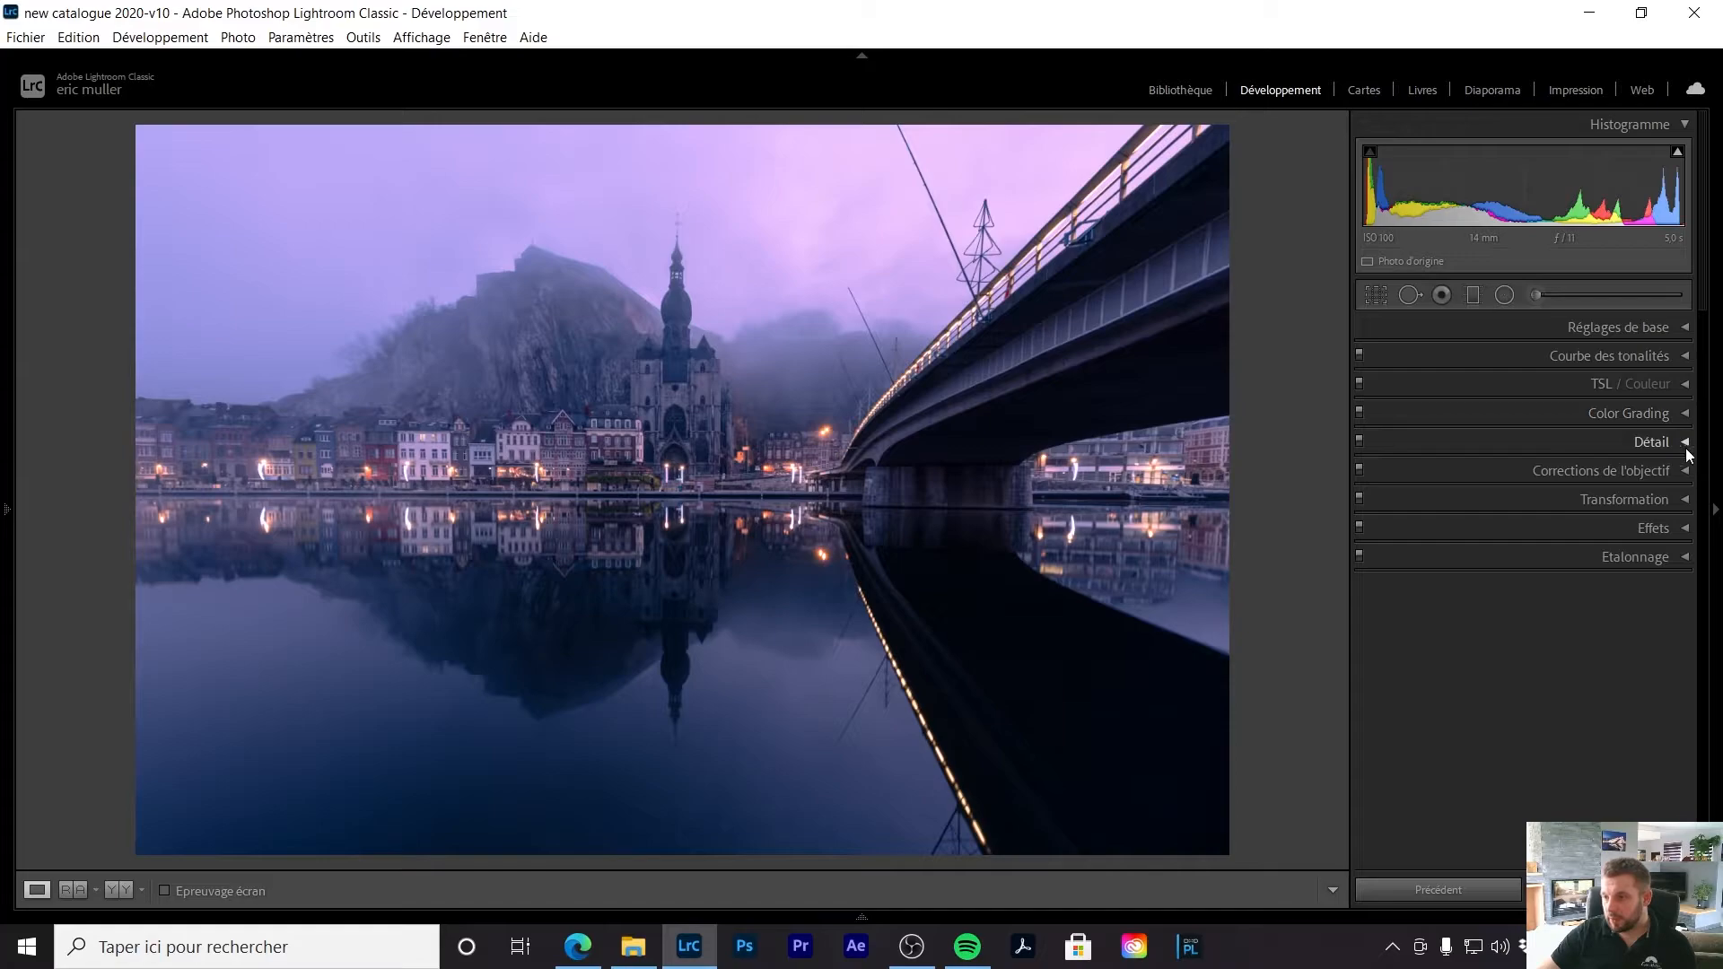
# Step: Raise the saturation of the blue tones to +79 in the HSL adjustments
pyautogui.click(1685, 384)
pyautogui.scroll(-1, 1658, 679)
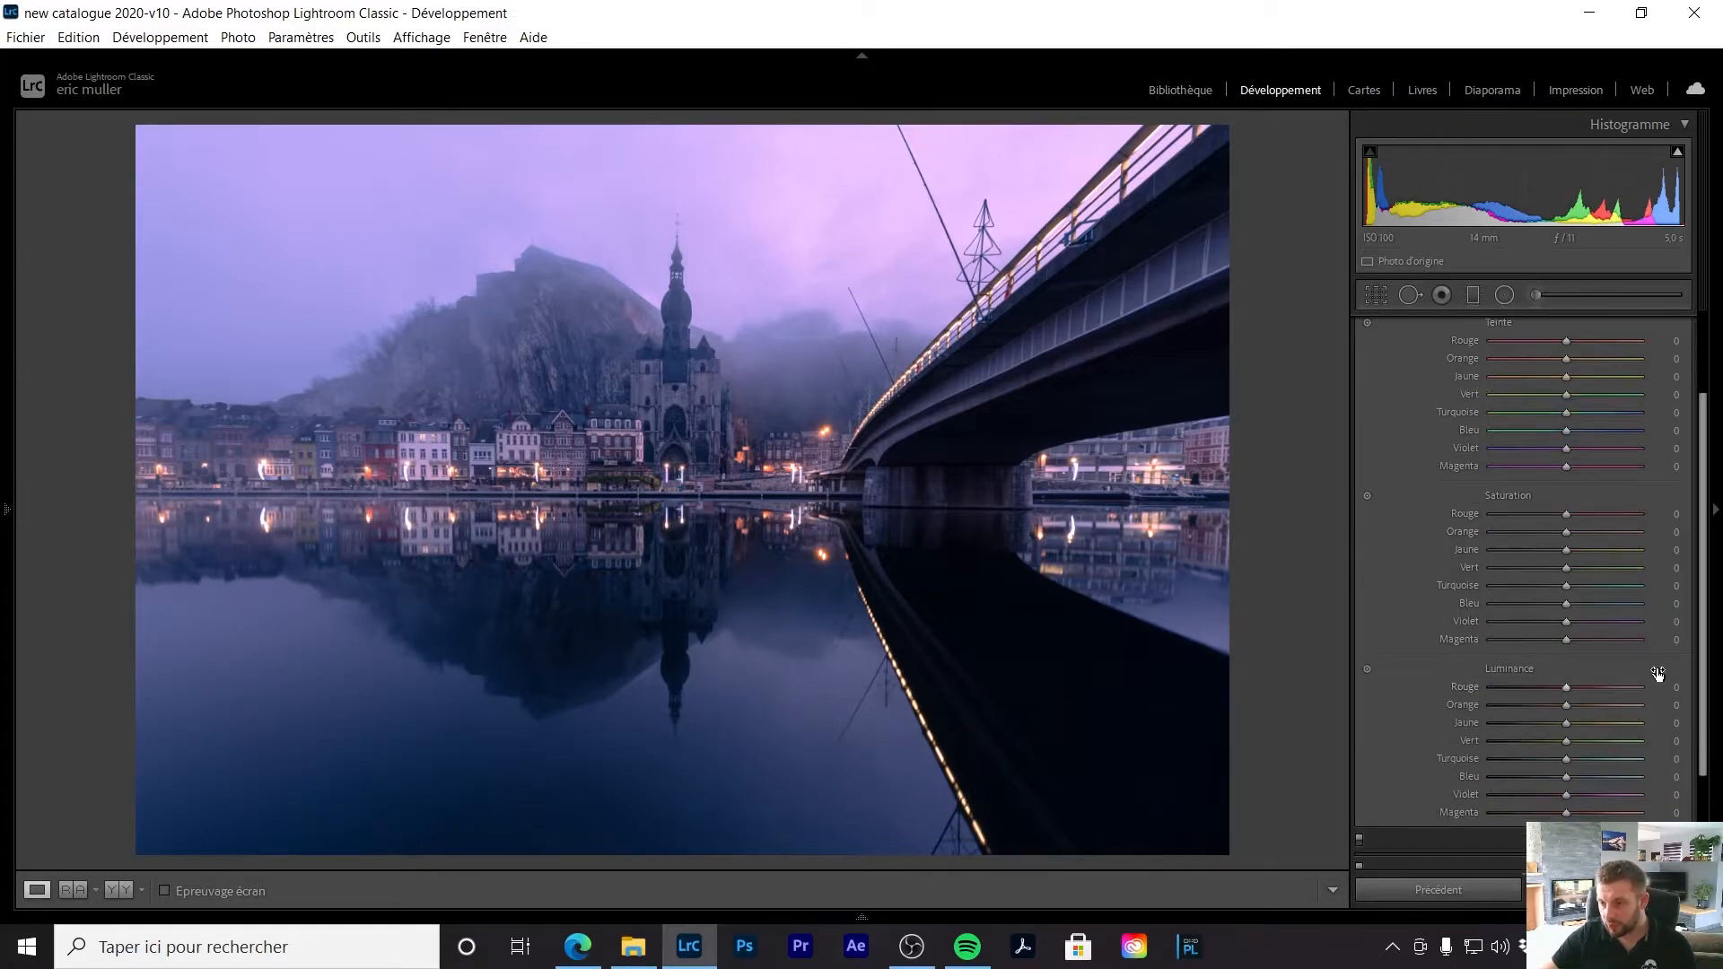
pyautogui.moveTo(1567, 603); pyautogui.dragTo(1628, 594)
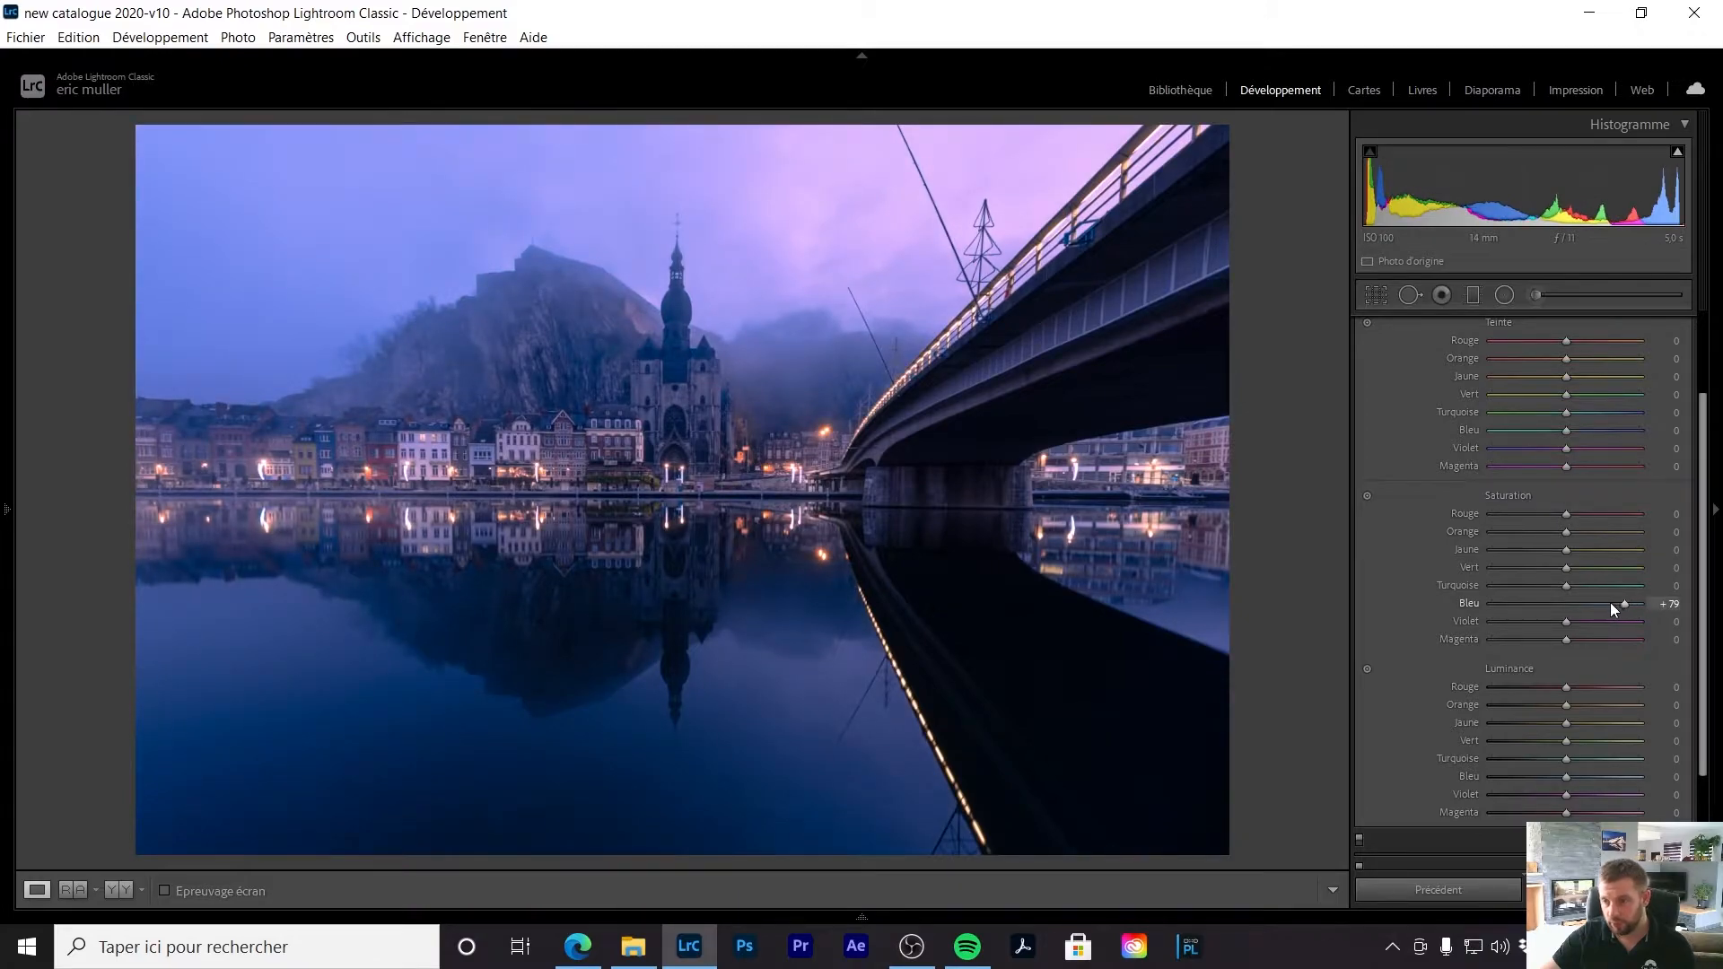
# Step: Reset the blue saturation in the HSL adjustments to 0, trying a reduced value of -75 along the way
pyautogui.doubleClick(1624, 606)
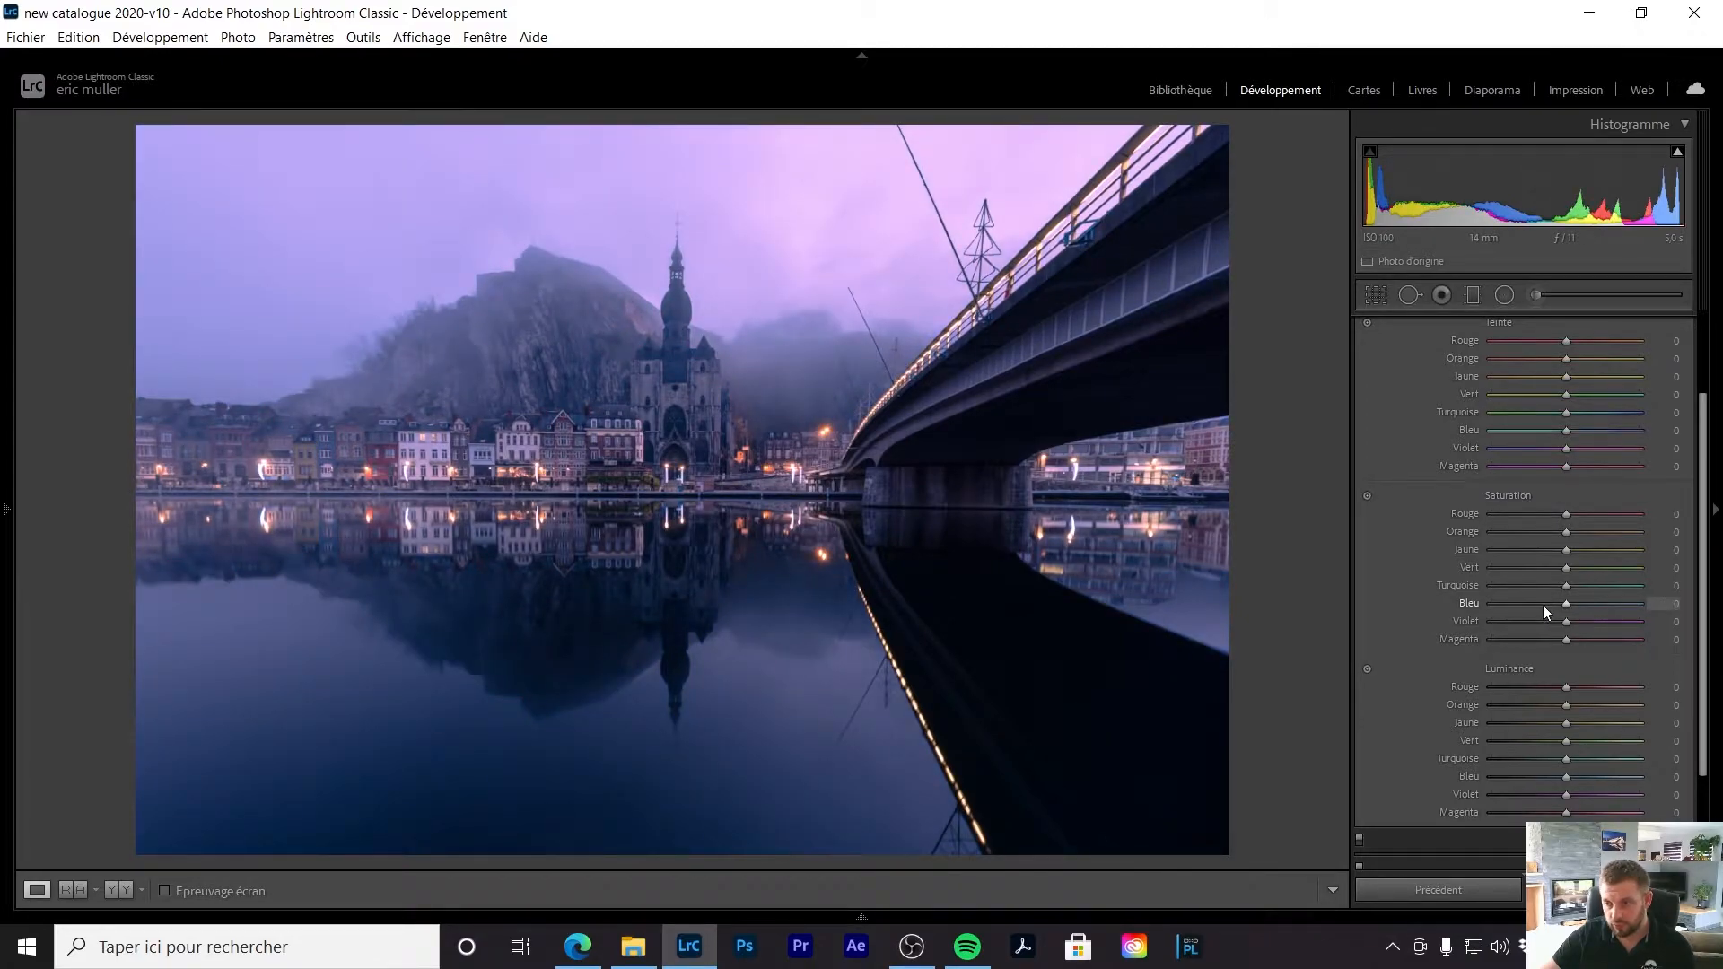
pyautogui.moveTo(1543, 603); pyautogui.dragTo(1511, 602)
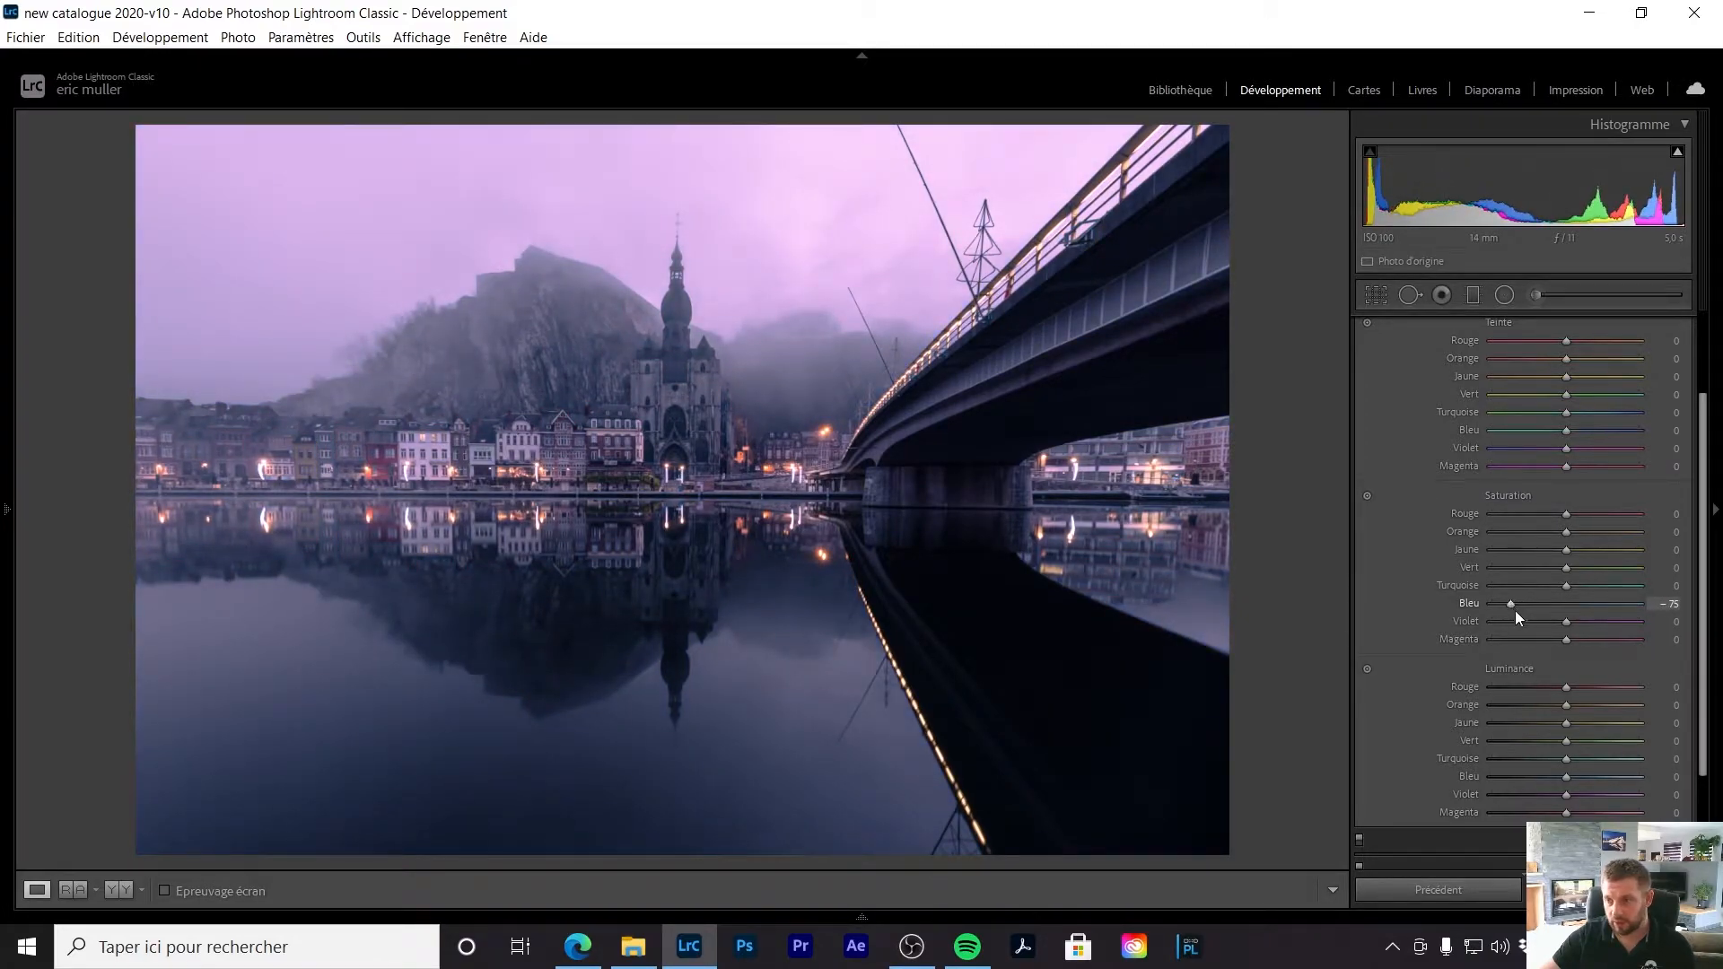
pyautogui.doubleClick(1512, 604)
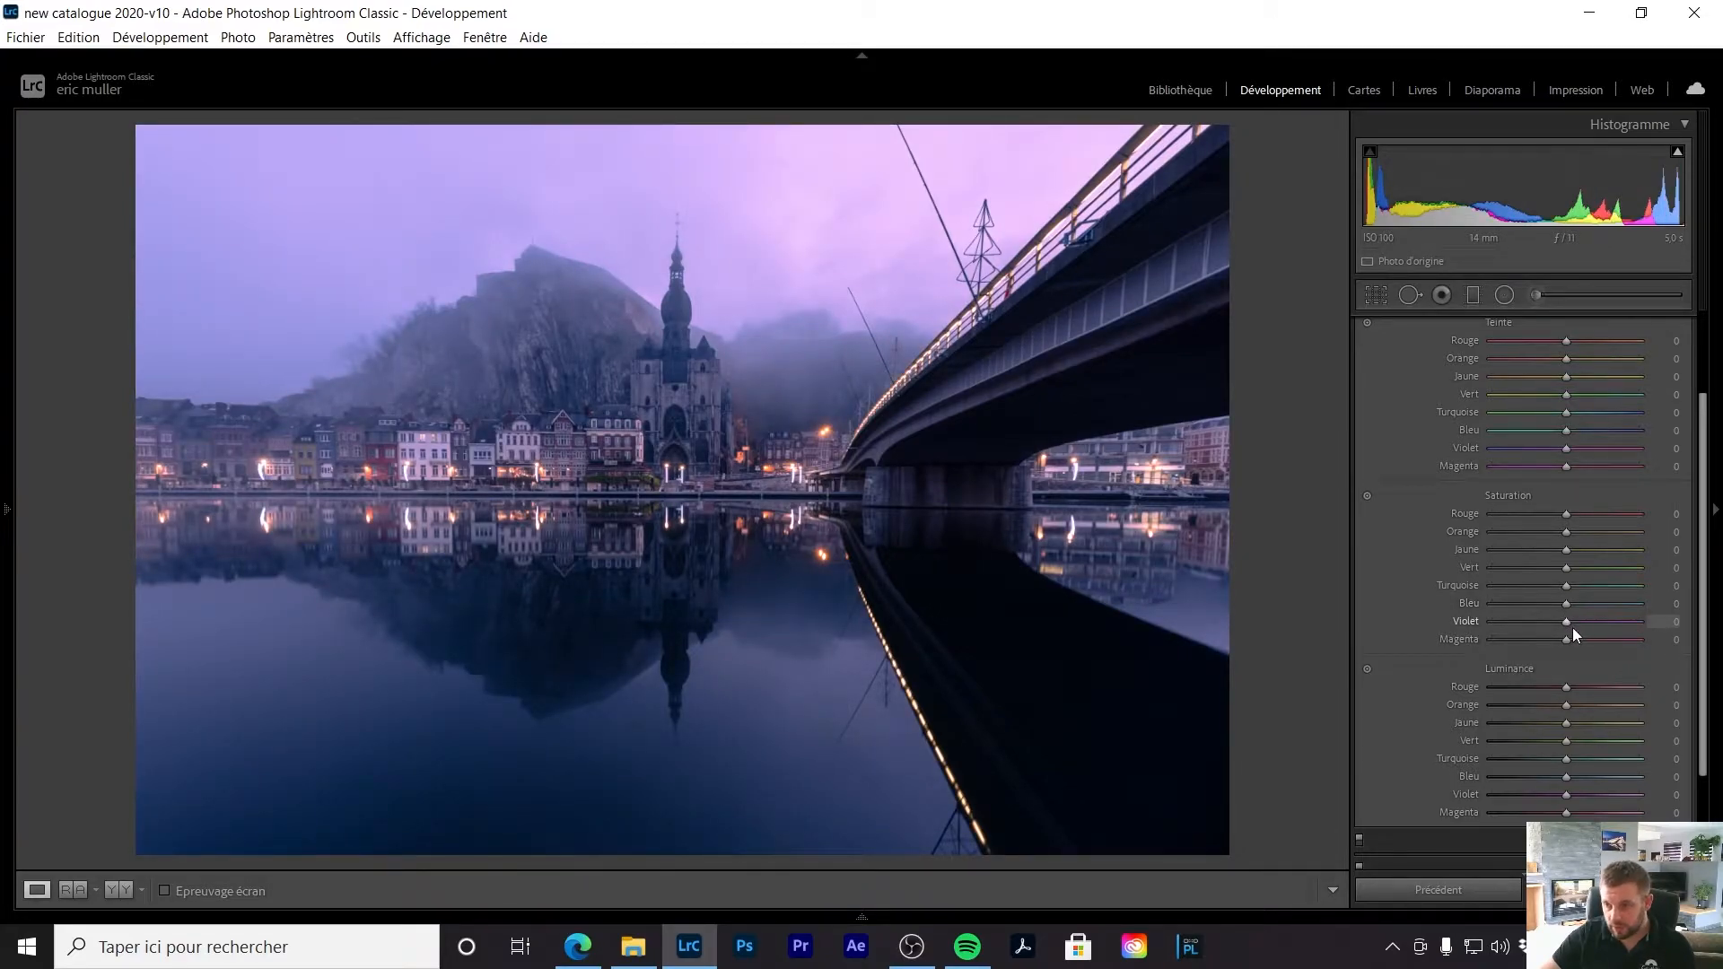
# Step: Set the magenta saturation to +25 and the yellow to +10, and raise the orange saturation slightly
pyautogui.moveTo(1570, 639); pyautogui.dragTo(1578, 639)
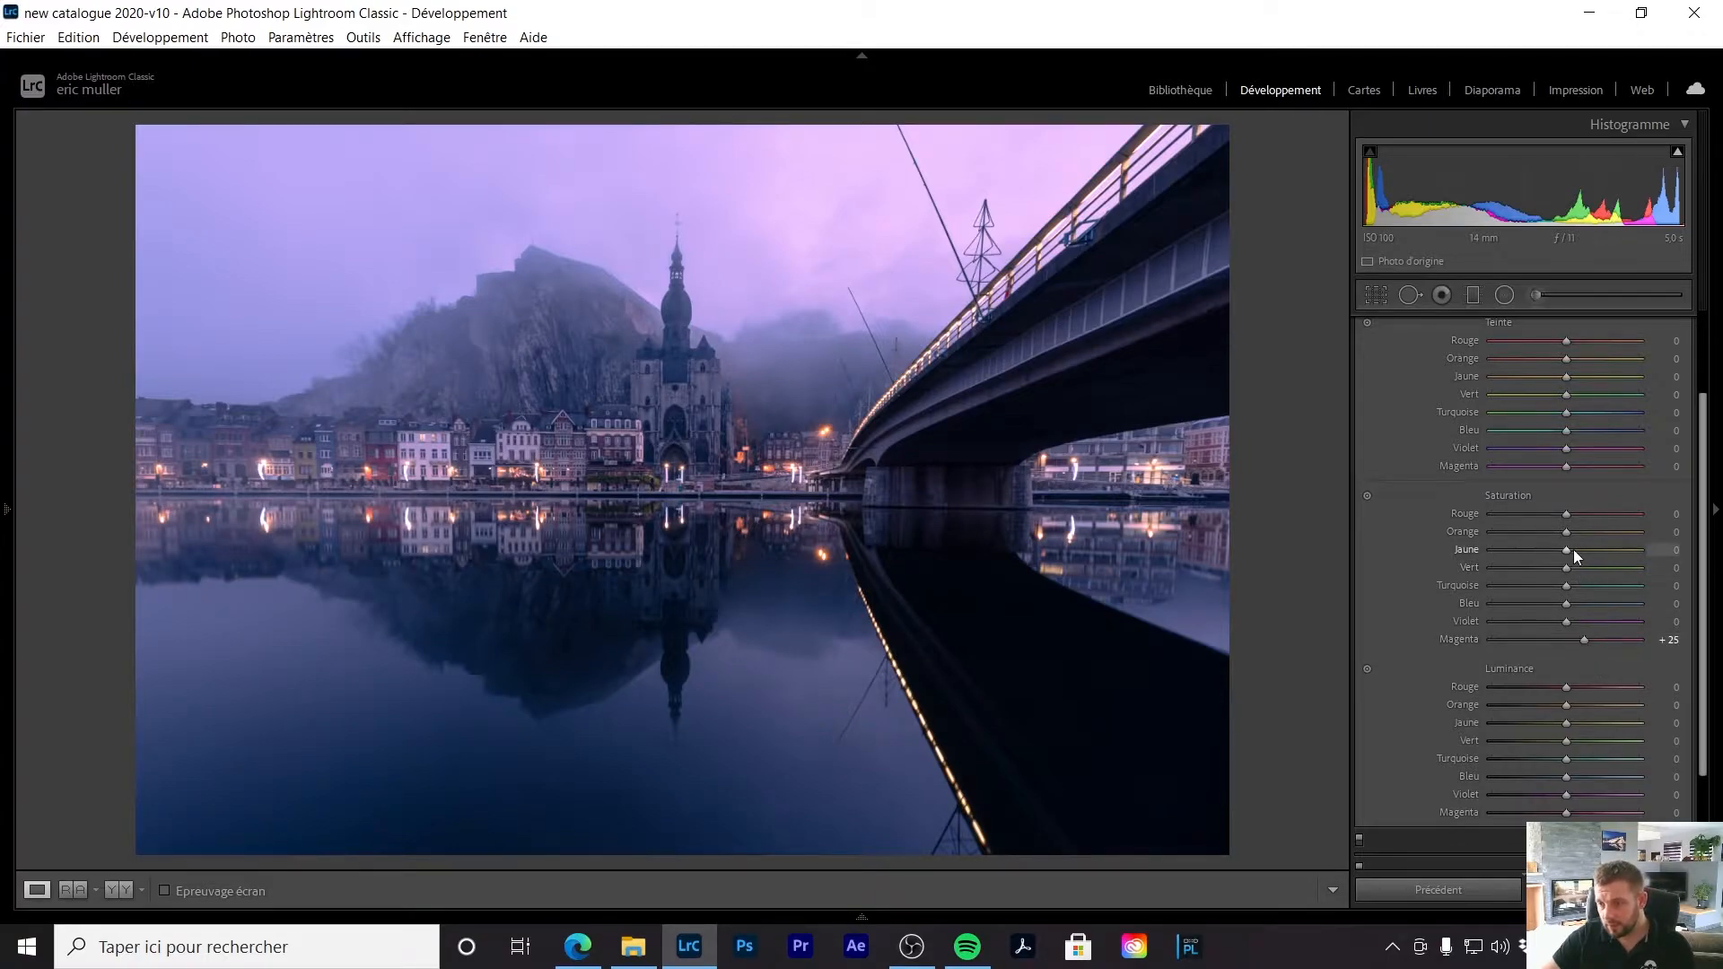
pyautogui.moveTo(1566, 550); pyautogui.dragTo(1581, 531)
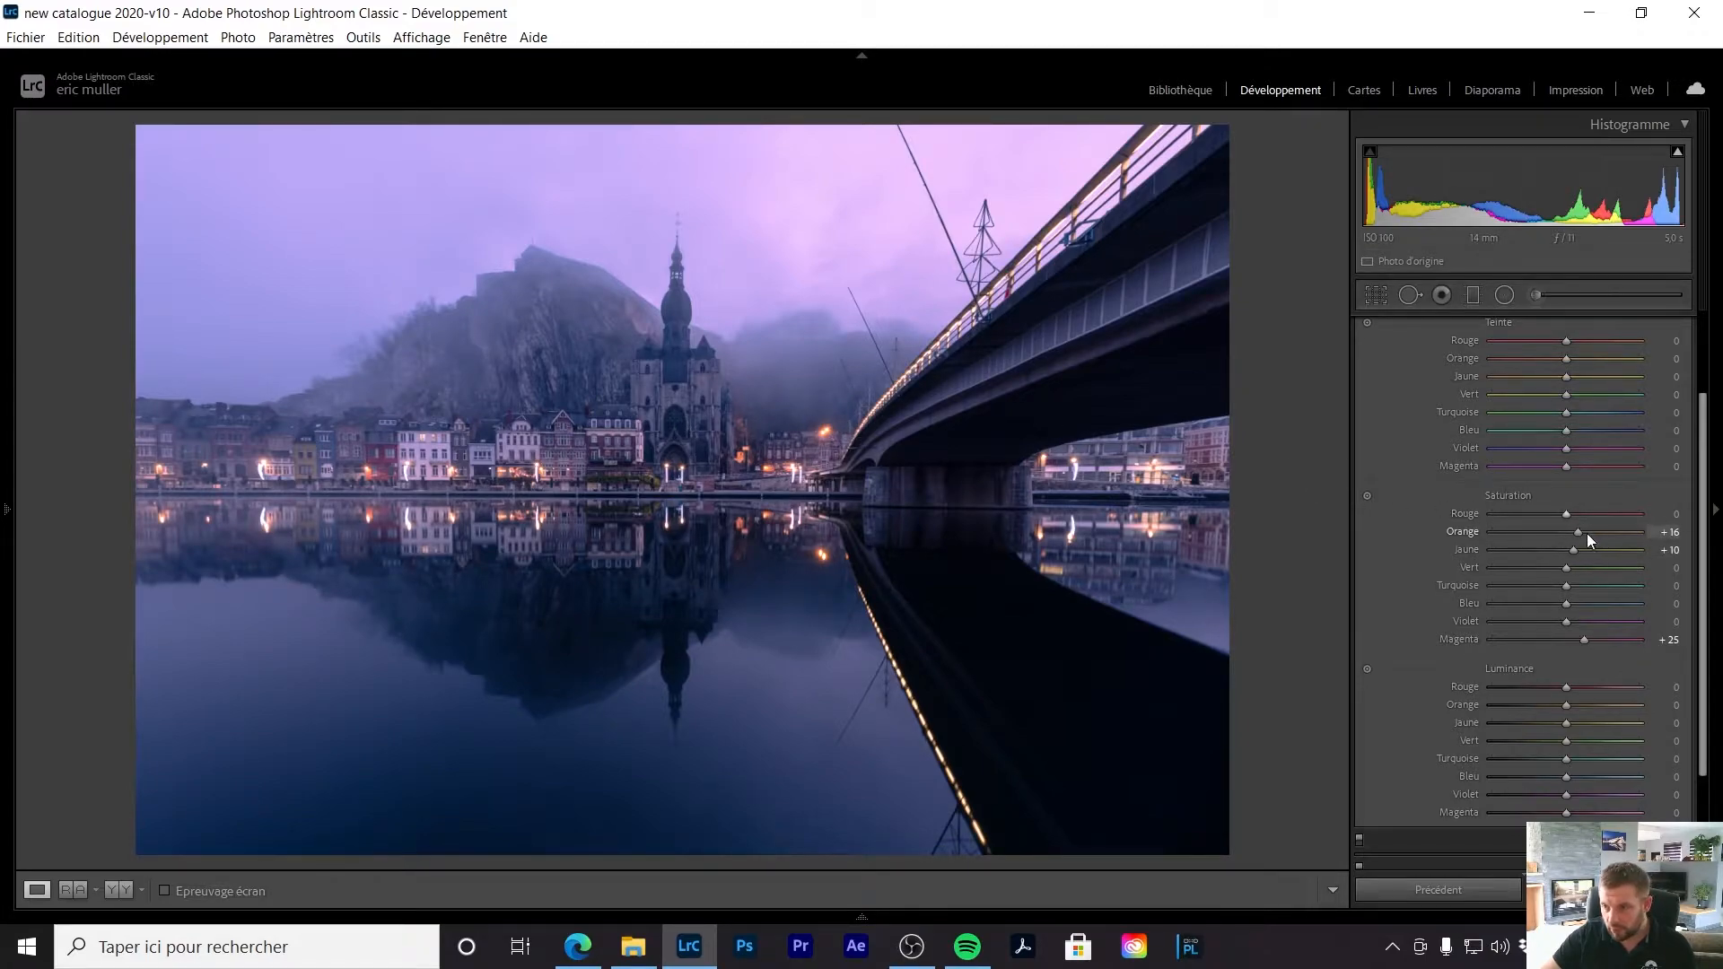
pyautogui.moveTo(1575, 534); pyautogui.dragTo(1572, 533)
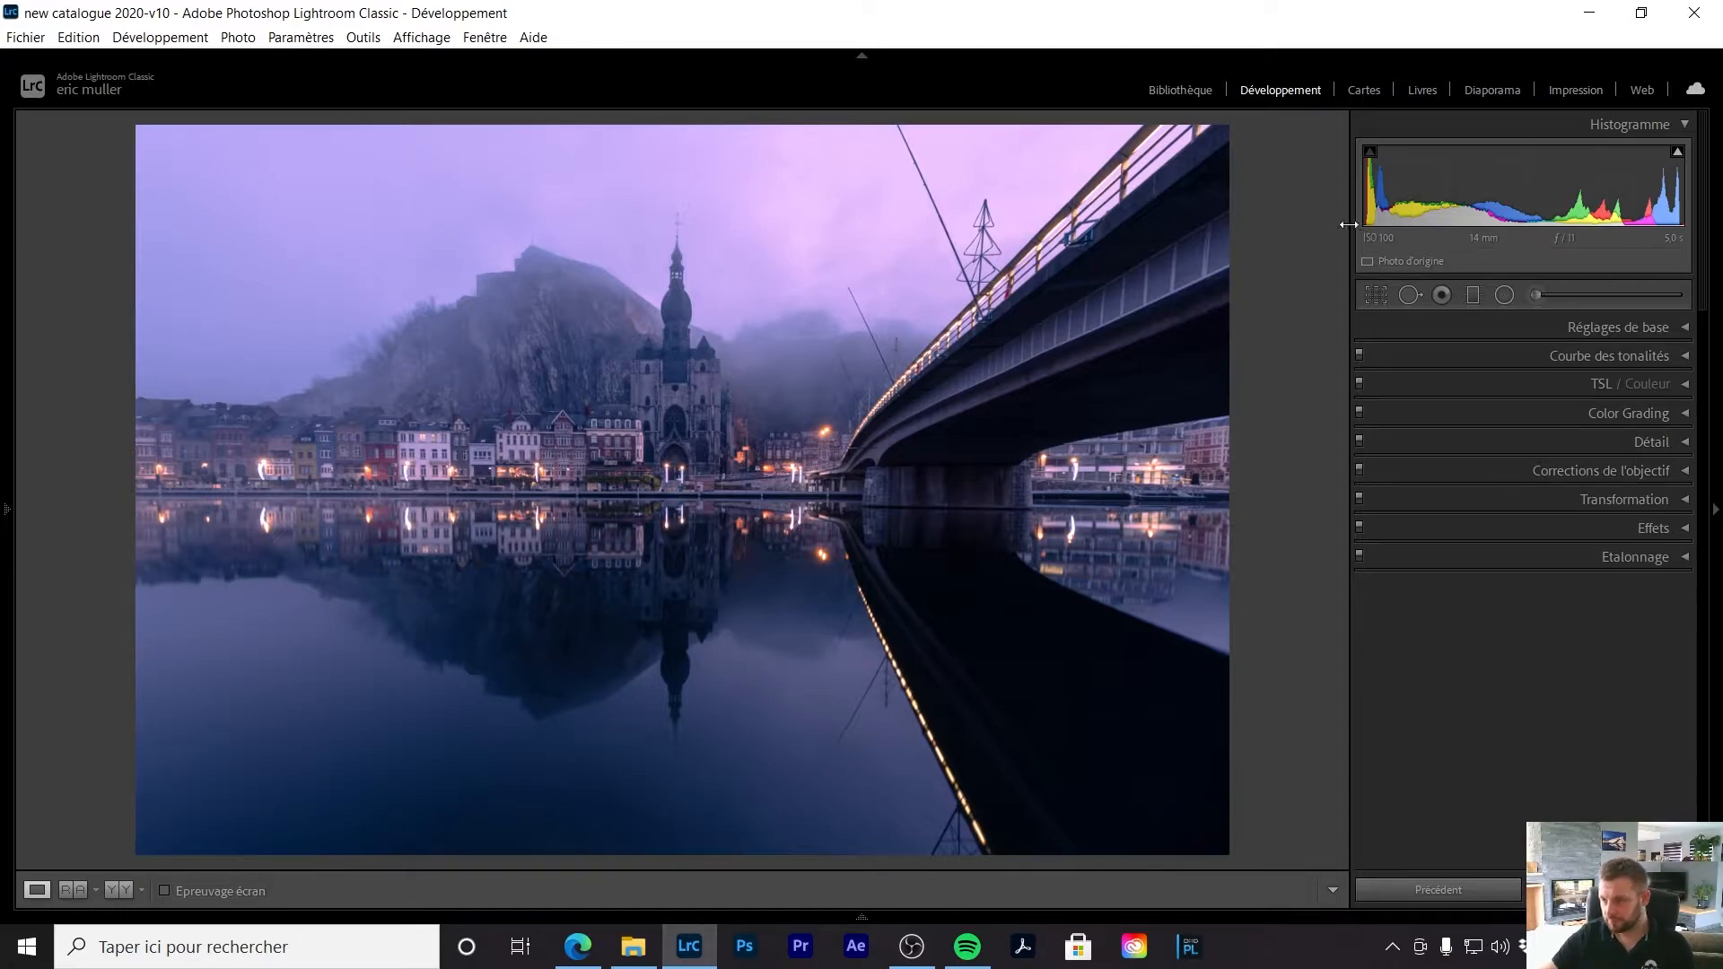
# Step: Draw a tall radial filter with exposure 0.52 and centre it on the waterline over the church and its reflection
pyautogui.click(1505, 295)
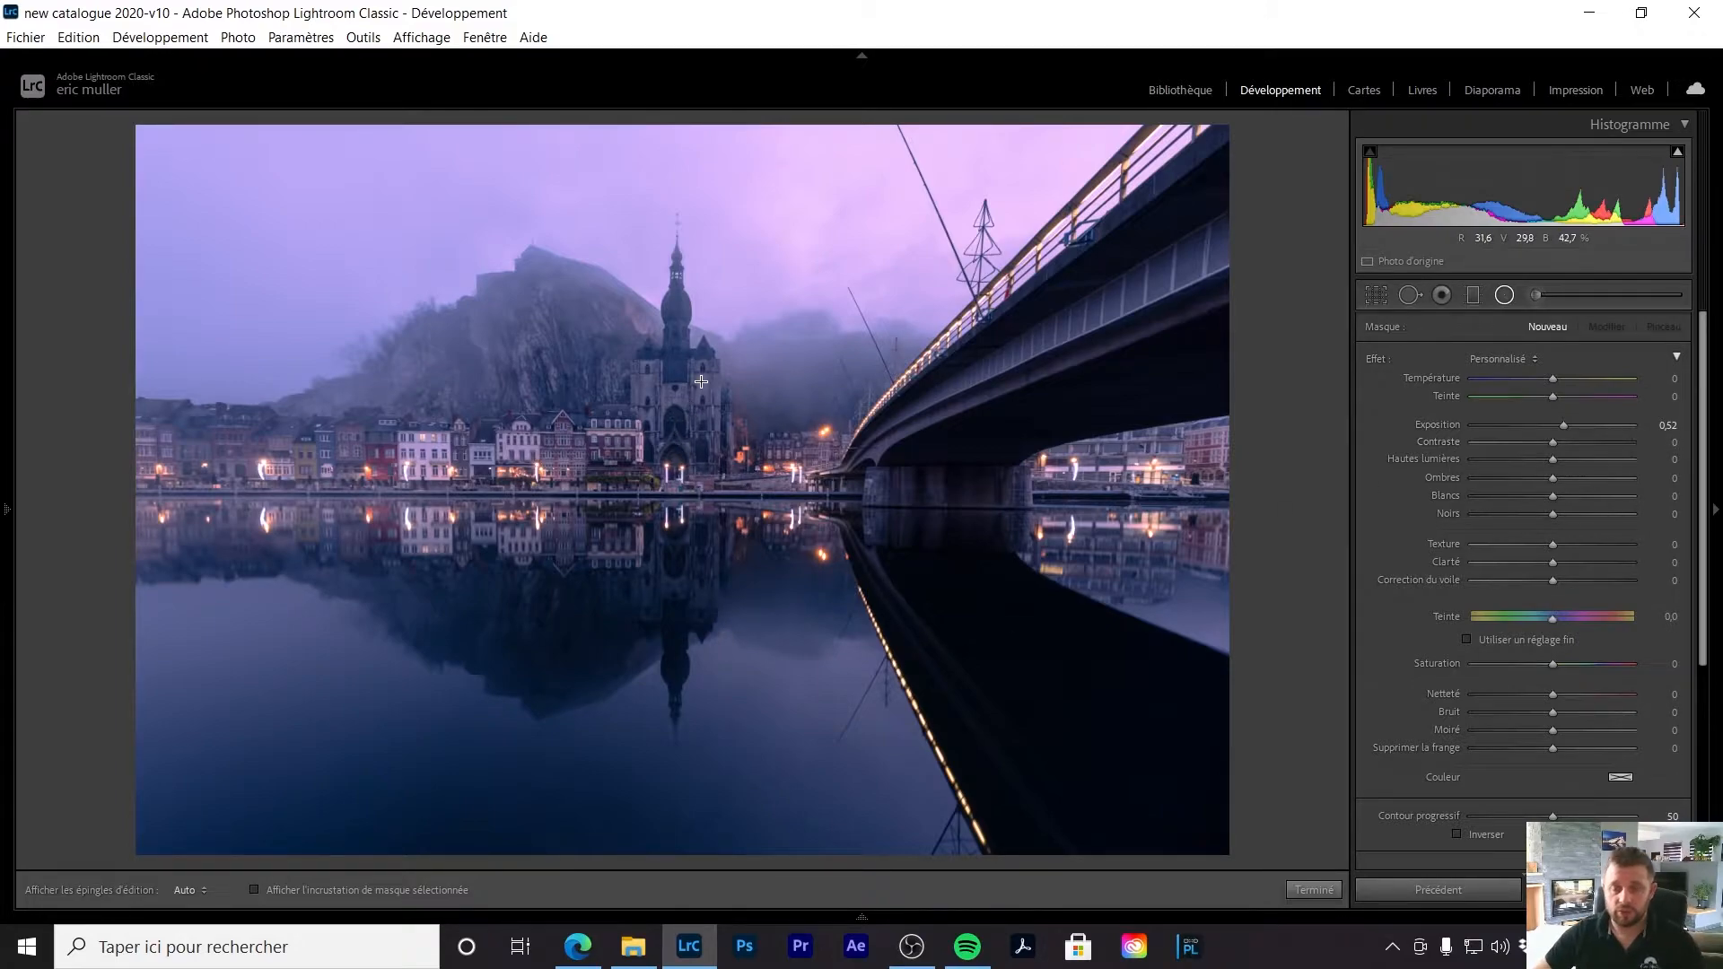
pyautogui.moveTo(698, 409)
pyautogui.mouseDown()
pyautogui.moveTo(609, 548)
pyautogui.moveTo(603, 673)
pyautogui.mouseUp()
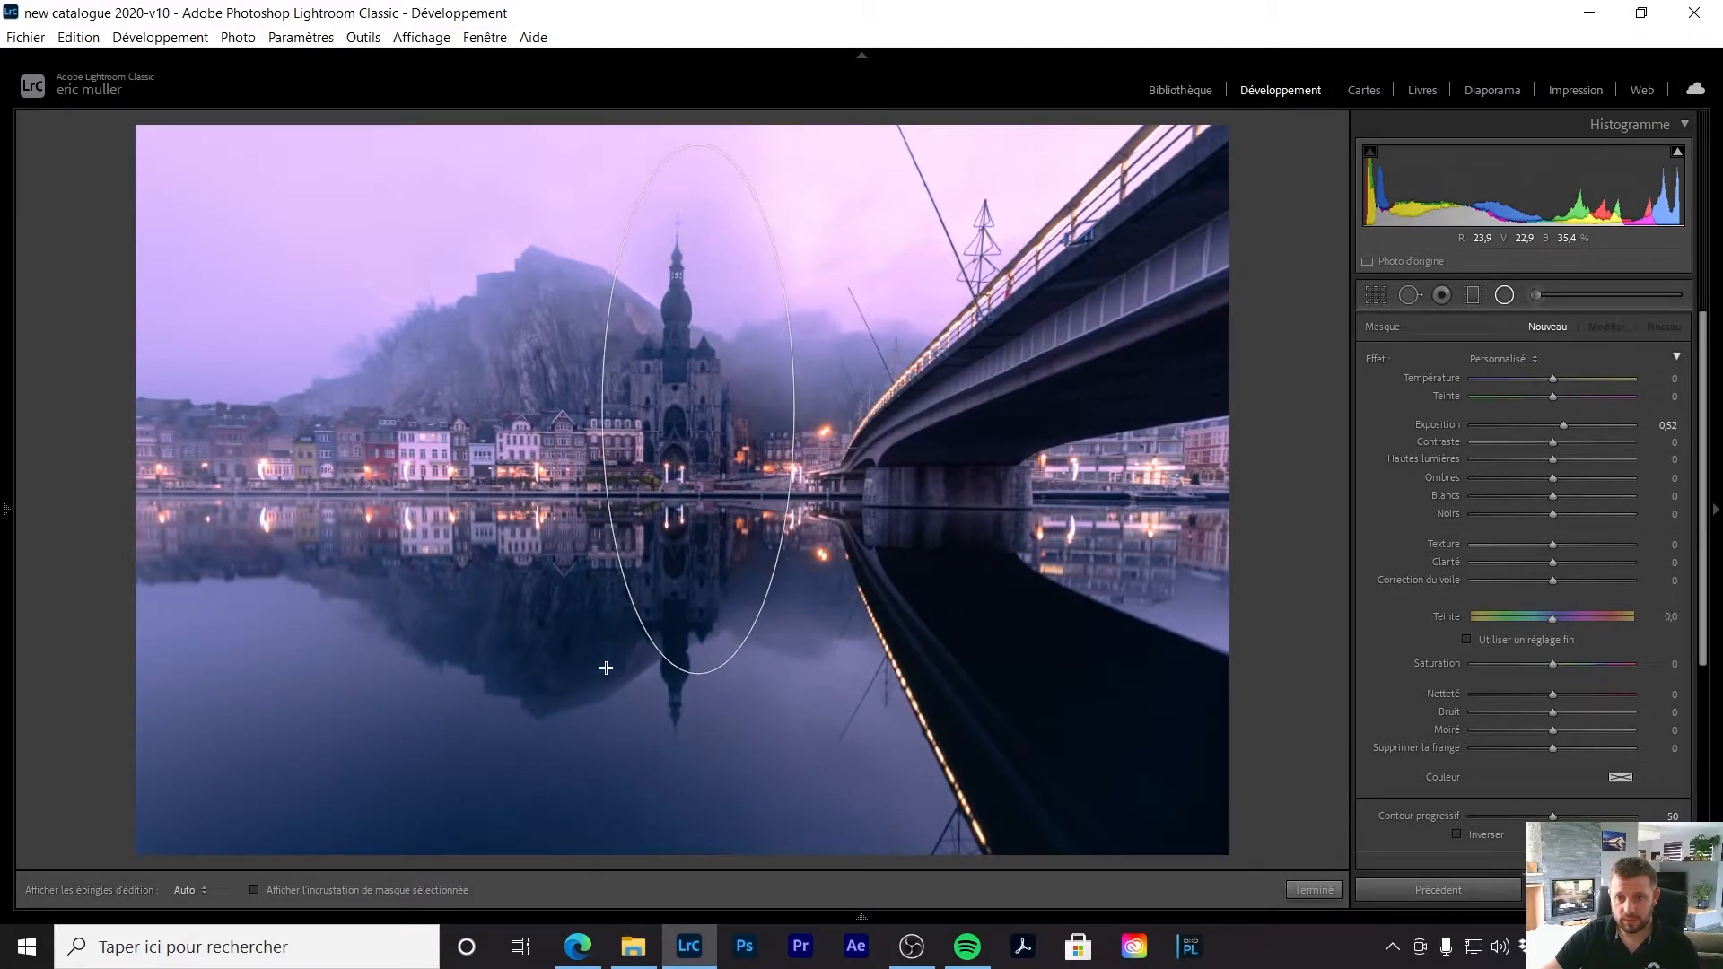
pyautogui.moveTo(698, 413); pyautogui.dragTo(677, 495)
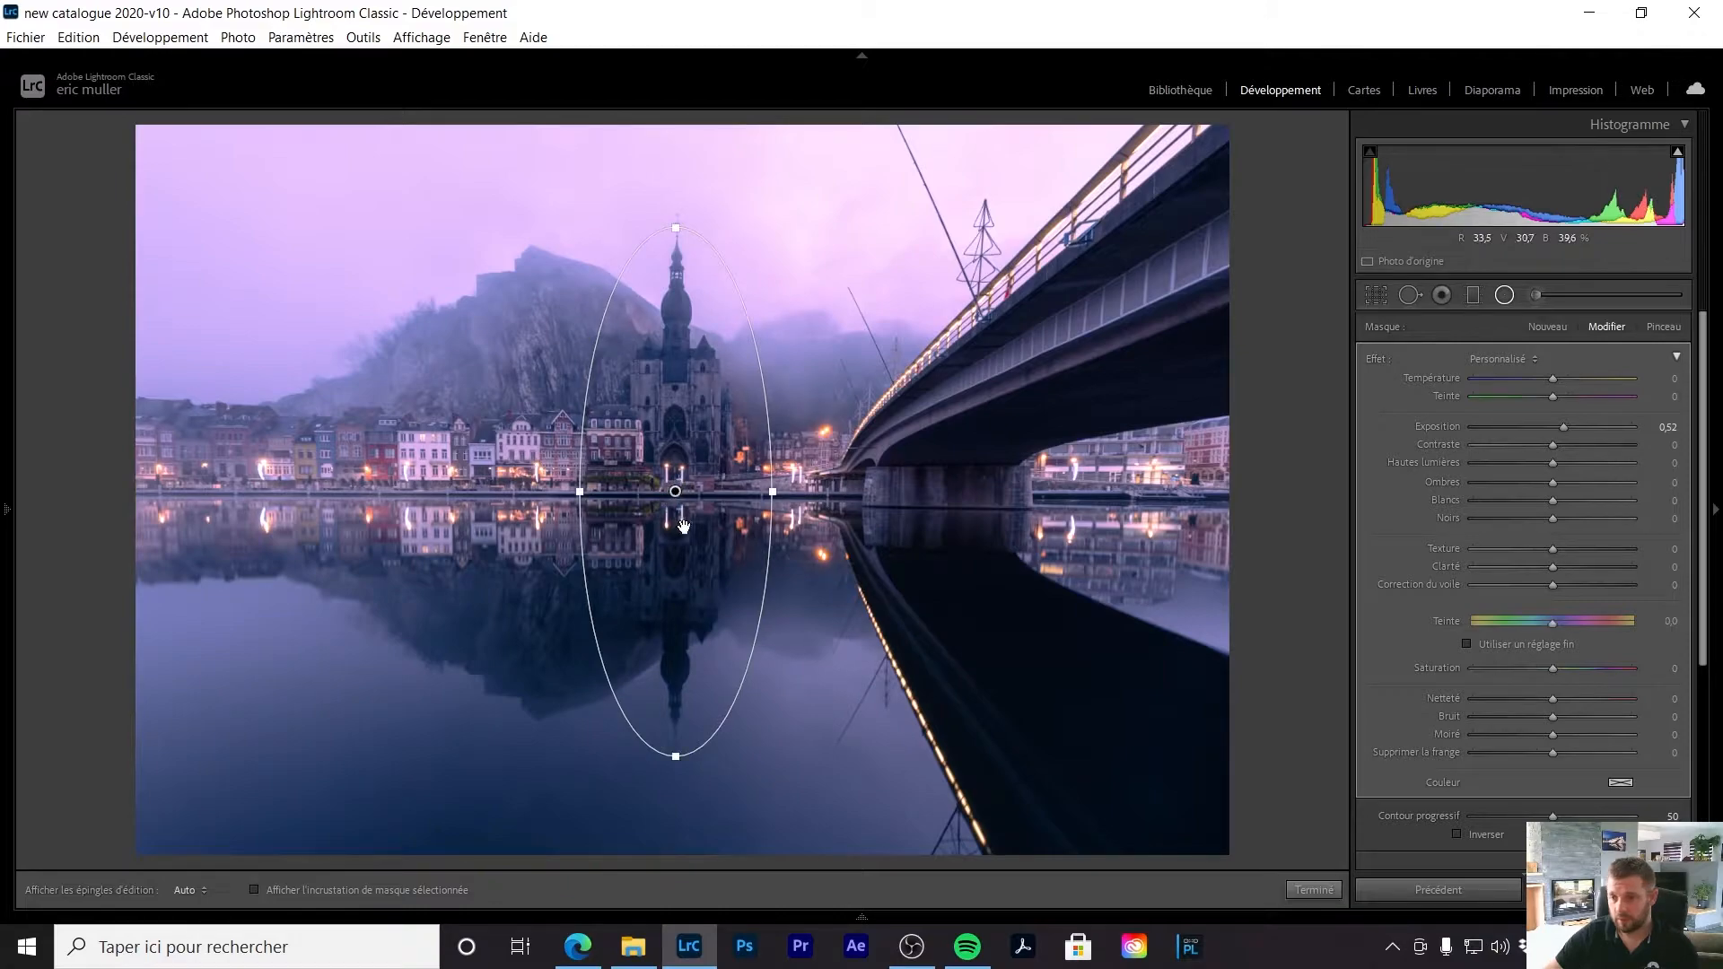
# Step: Invert the radial filter so it affects the inside of the ellipse, and set its feather to 100 using the mask overlay
pyautogui.click(1456, 834)
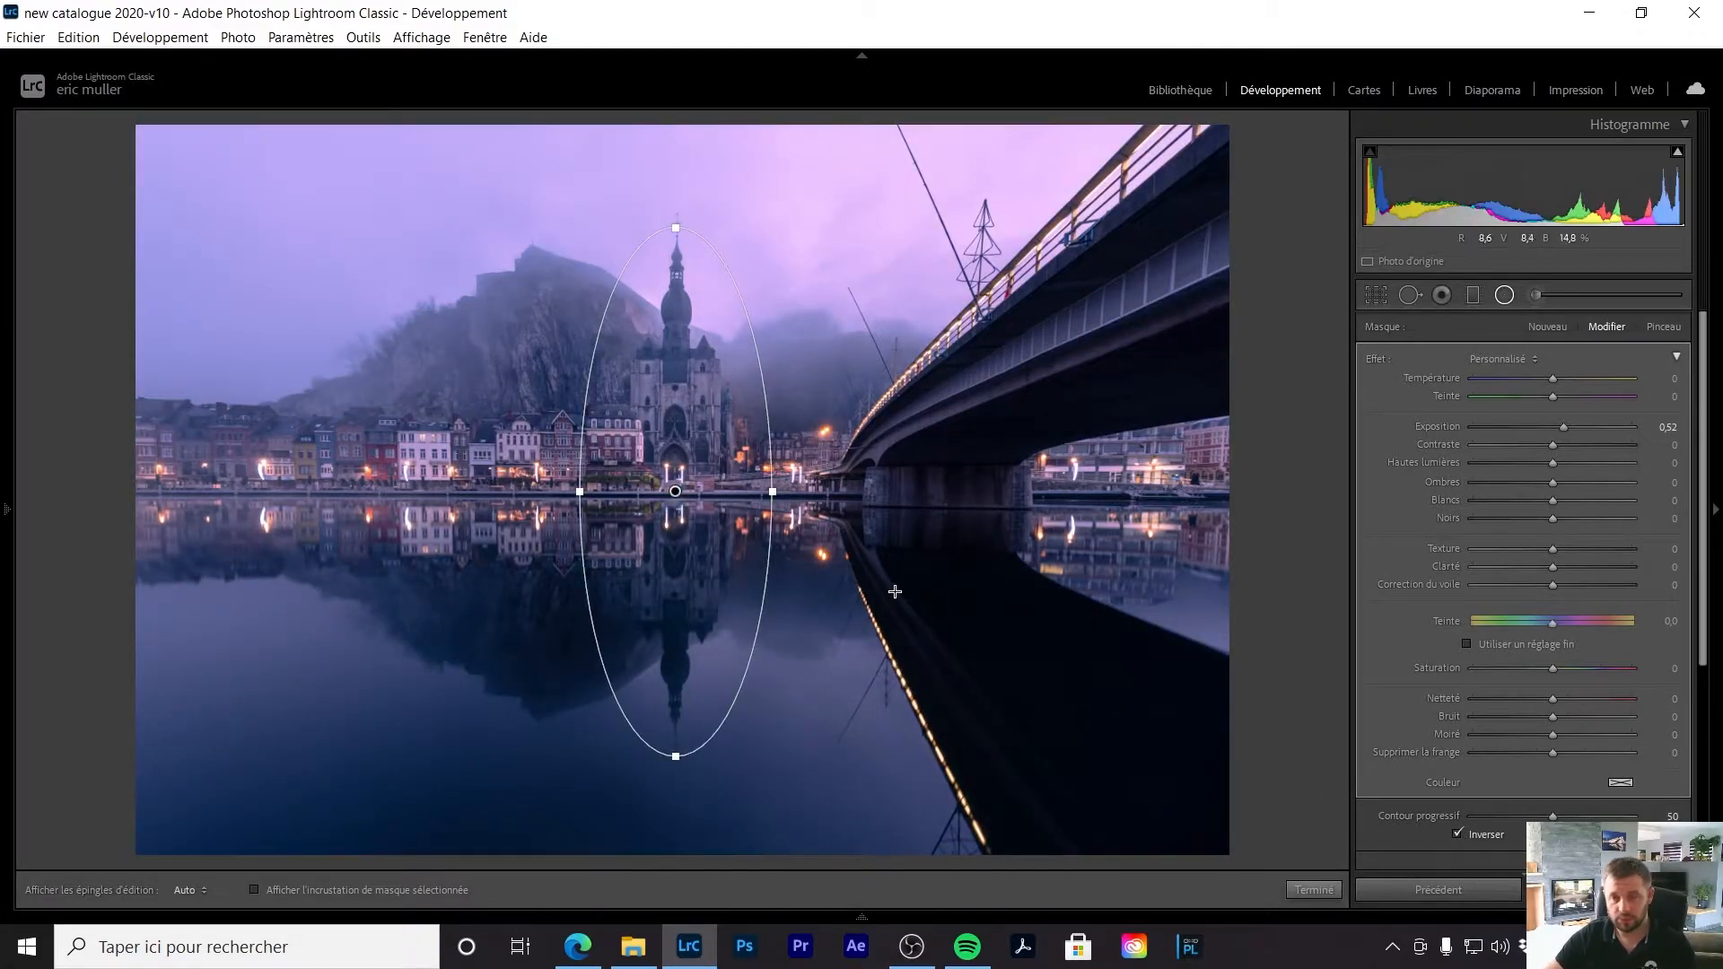
pyautogui.press('o')
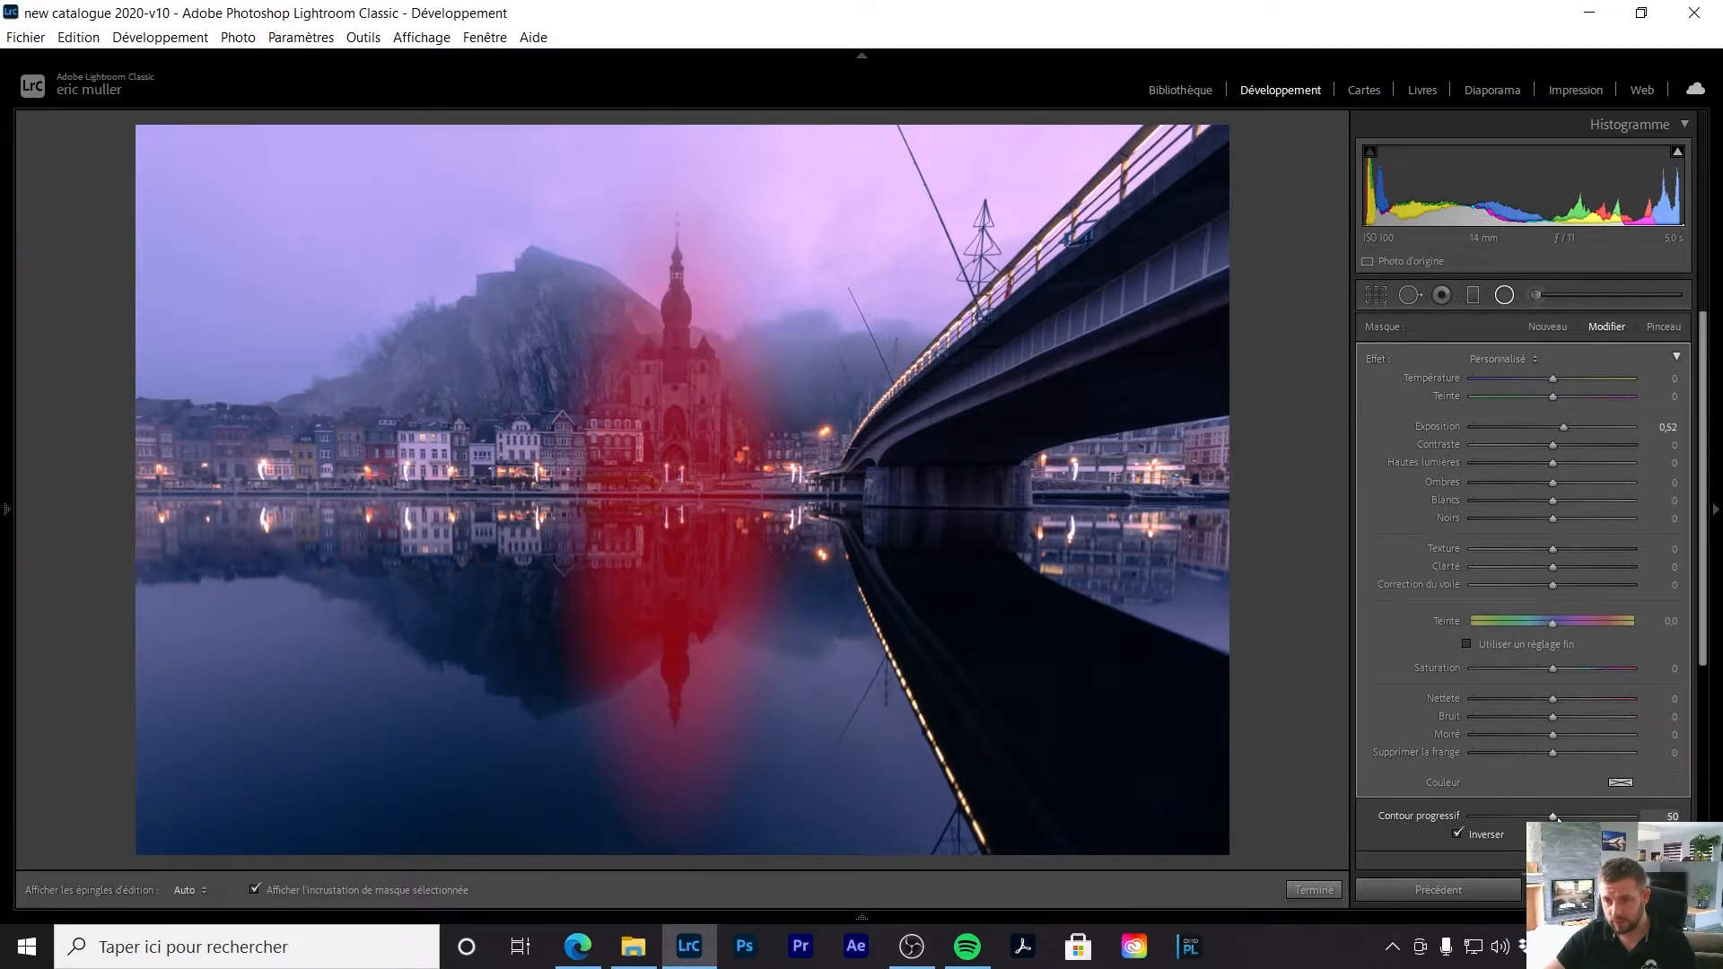
pyautogui.moveTo(1613, 818); pyautogui.dragTo(1639, 819)
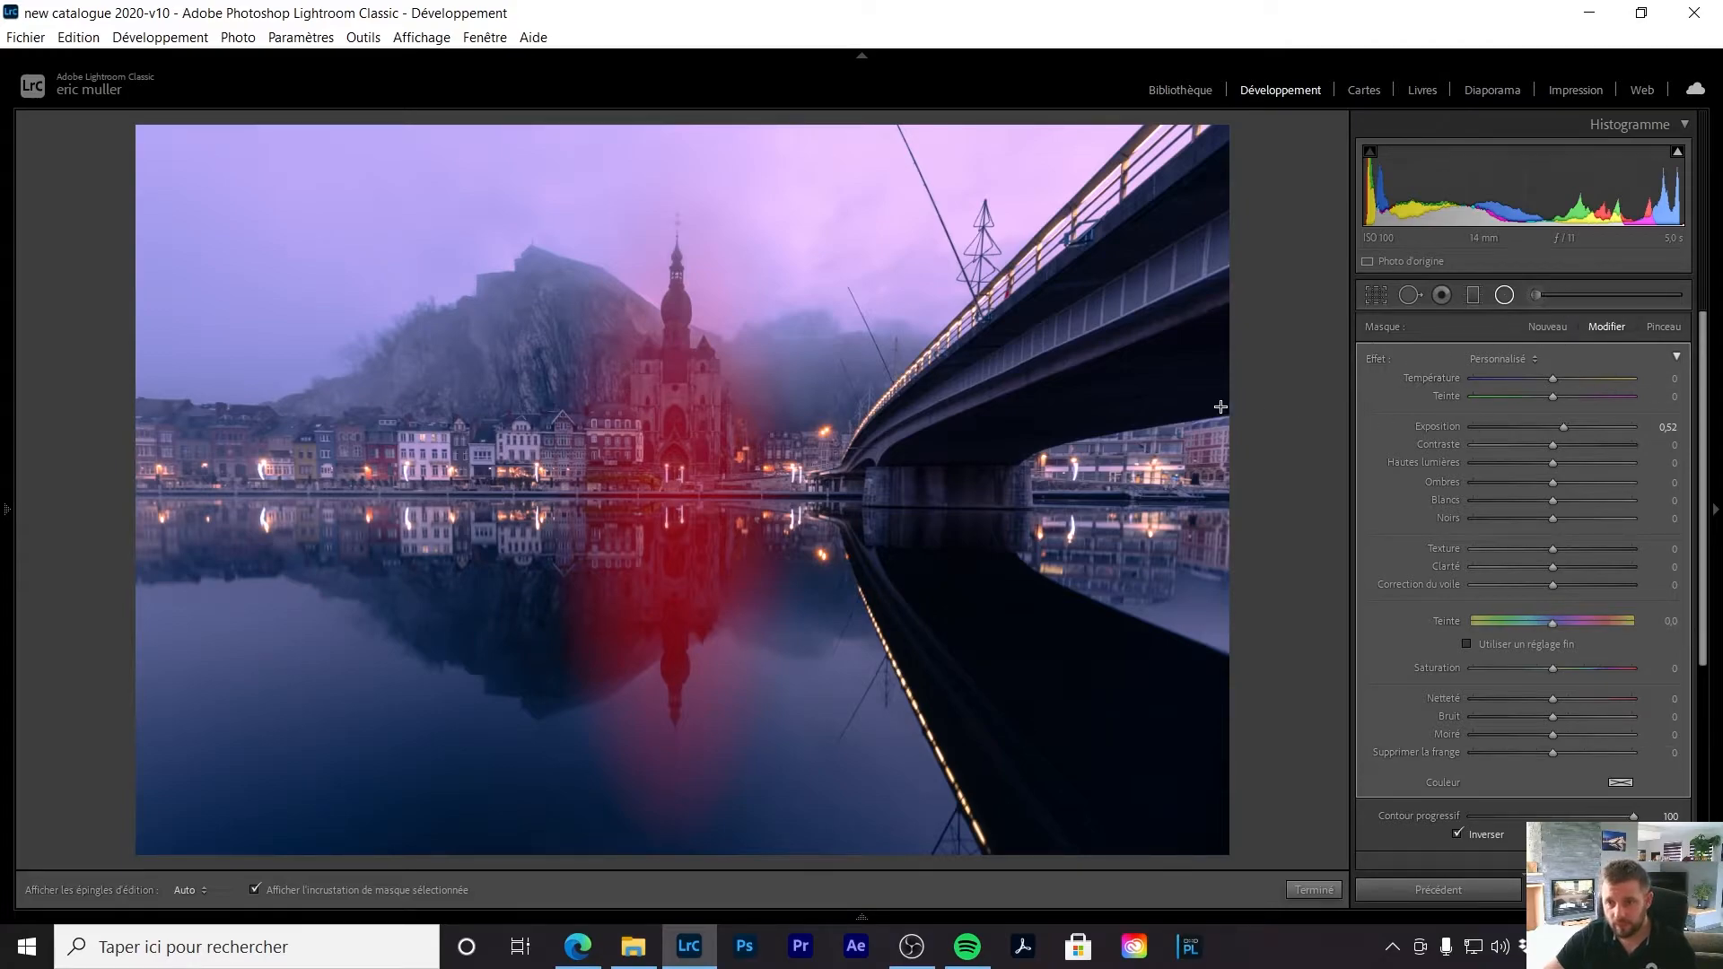
pyautogui.press('o')
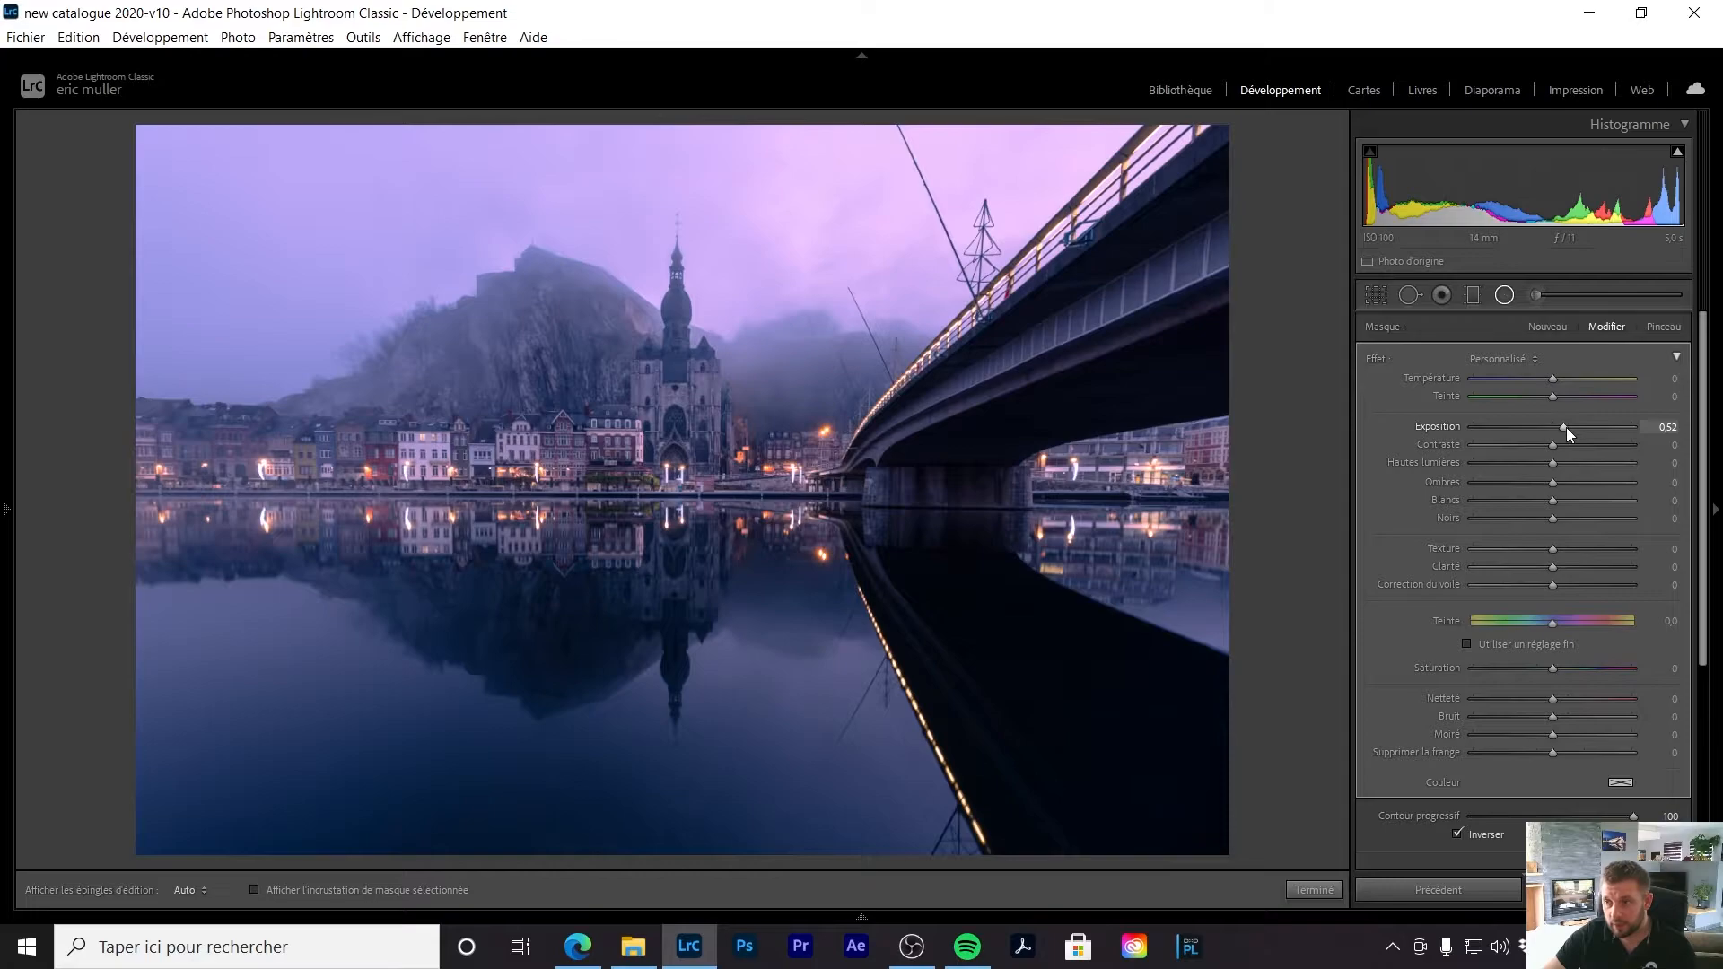
# Step: Set the church radial filter's exposure to 0.67, shadows to 27 and highlights to -27
pyautogui.moveTo(1567, 428); pyautogui.dragTo(1569, 427)
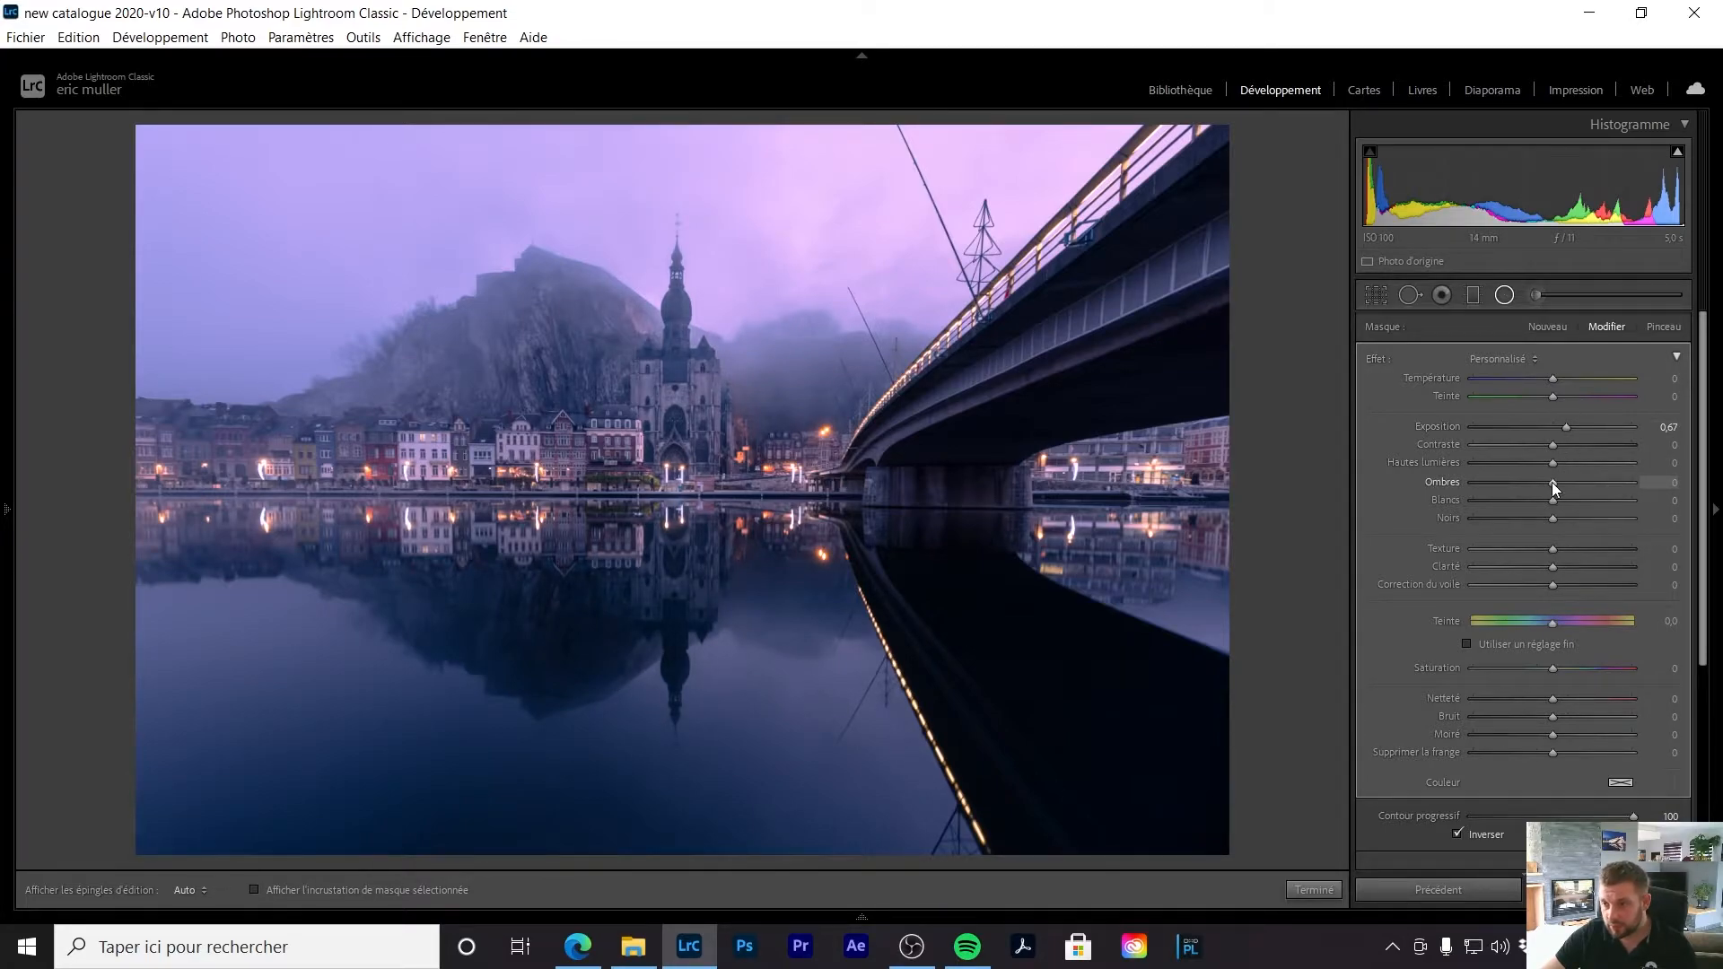
pyautogui.moveTo(1577, 487); pyautogui.dragTo(1535, 468)
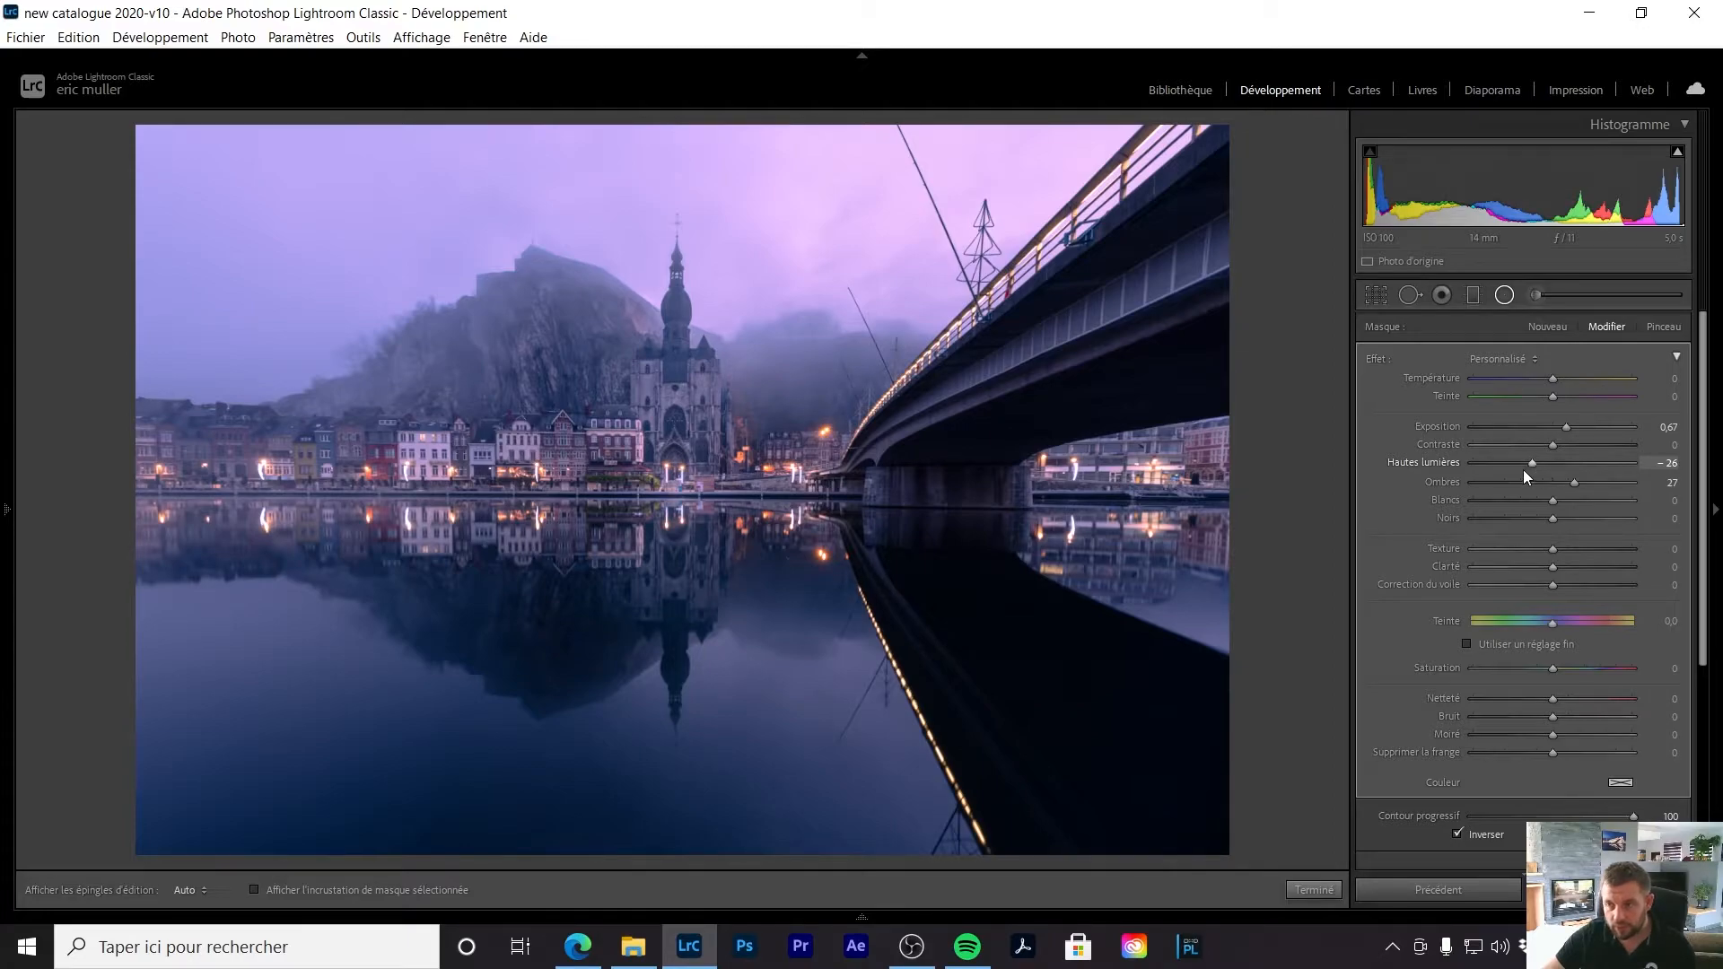
pyautogui.moveTo(1532, 461); pyautogui.dragTo(1531, 460)
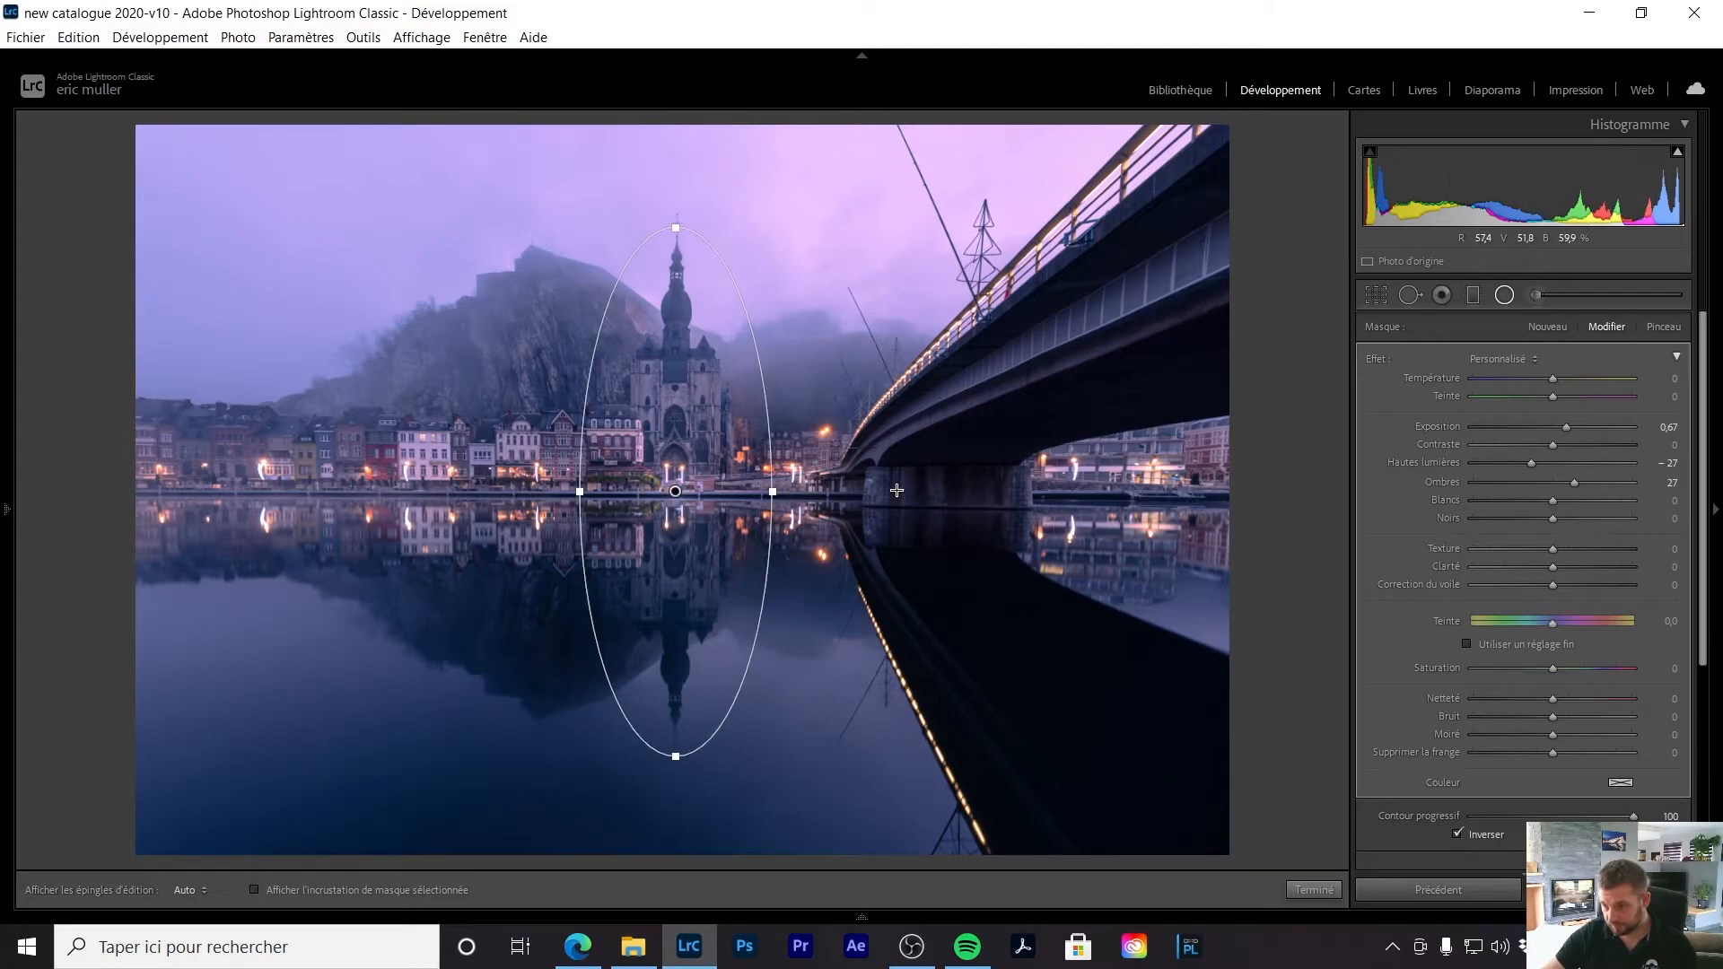
# Step: Duplicate the church radial filter and reshape the copy into a wide ellipse over the row of riverside houses and their reflection
pyautogui.rightClick(676, 492)
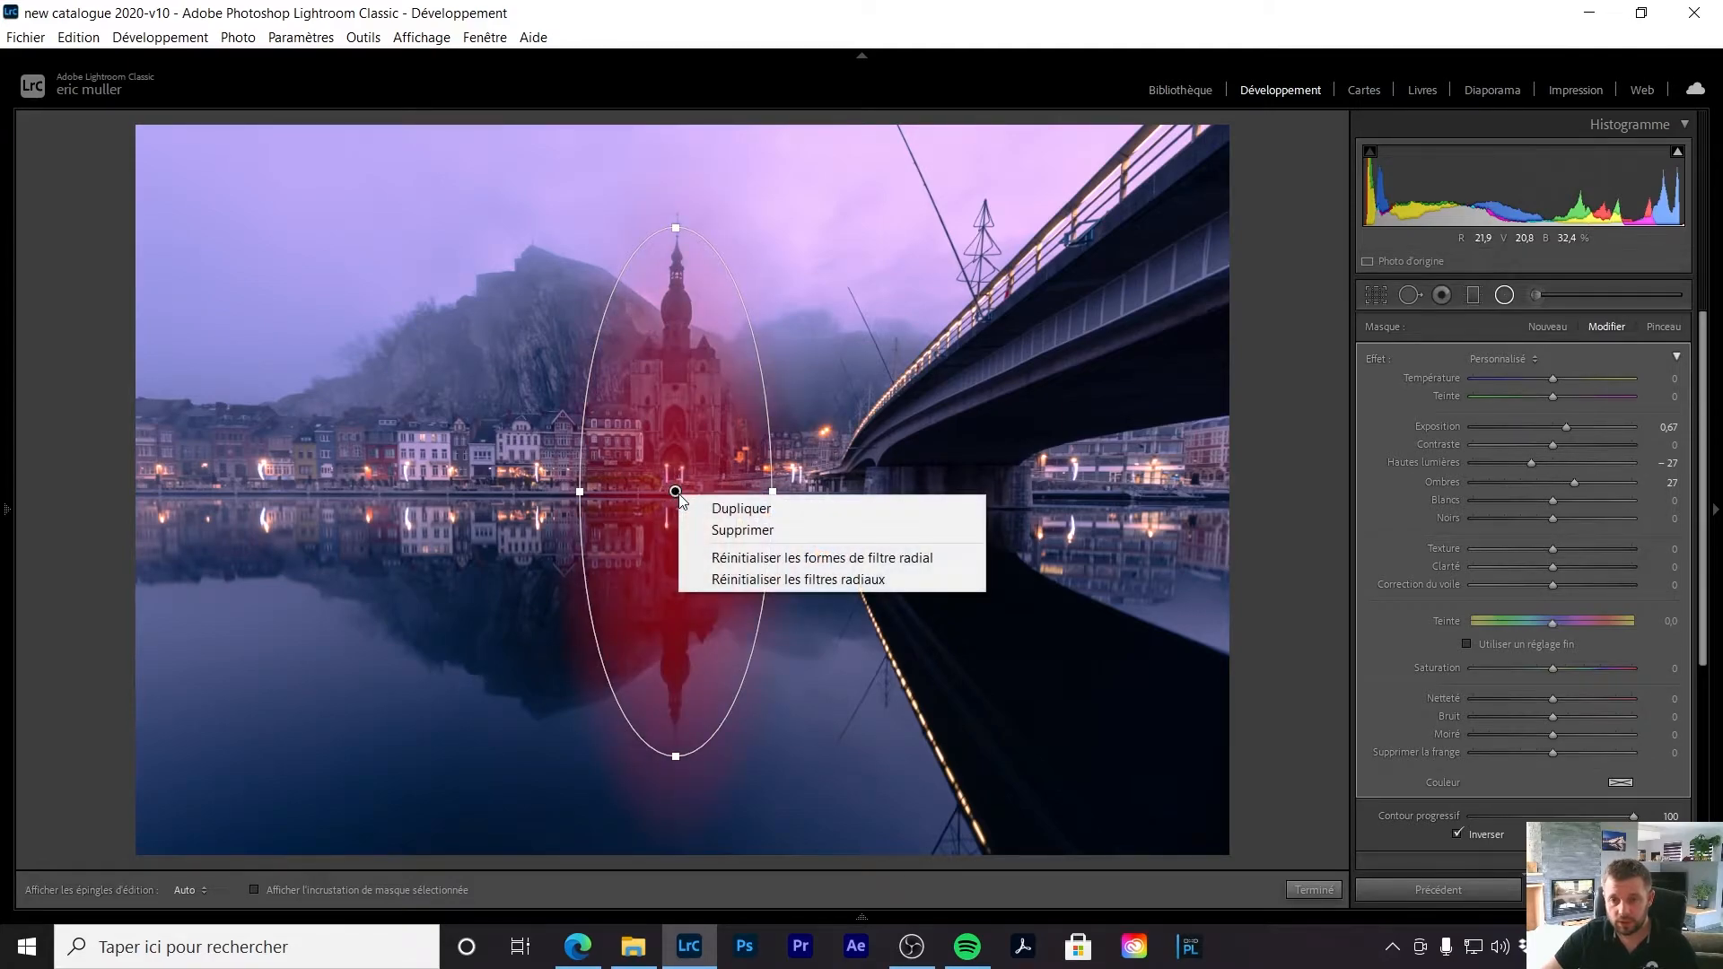
pyautogui.click(740, 508)
pyautogui.moveTo(629, 500); pyautogui.dragTo(330, 475)
pyautogui.moveTo(377, 192); pyautogui.dragTo(636, 462)
pyautogui.moveTo(381, 473); pyautogui.dragTo(415, 479)
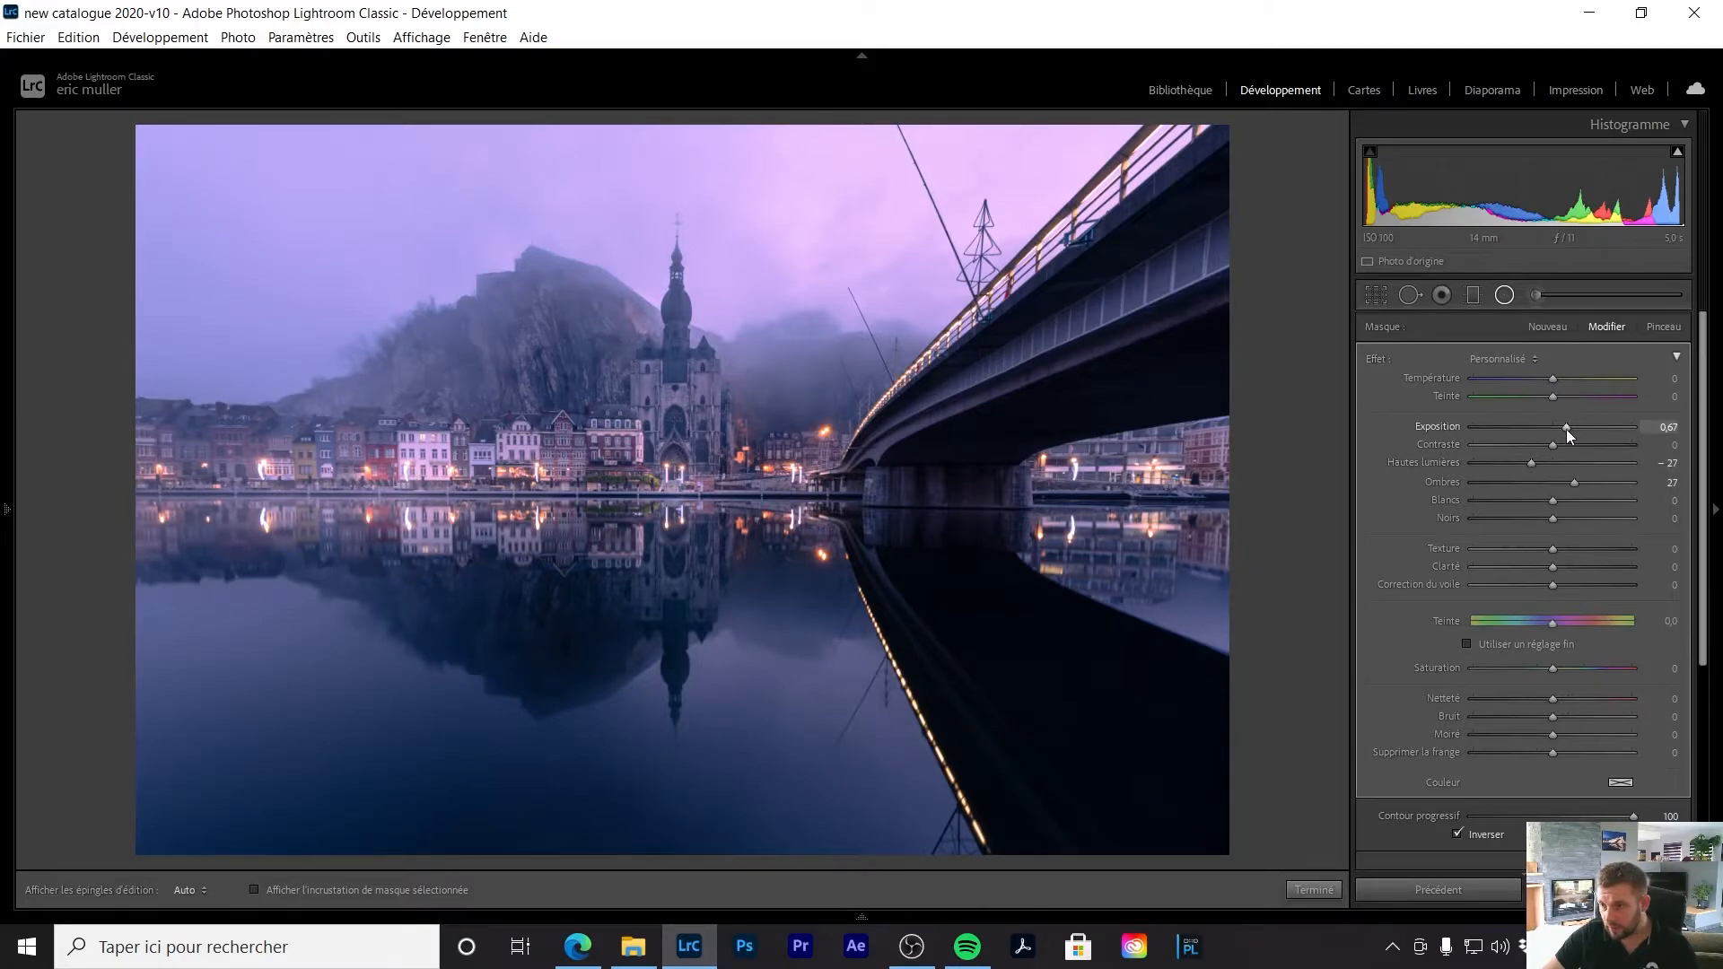
# Step: Set the houses' radial filter to exposure 0.49, move it down slightly onto the waterline and deselect it
pyautogui.moveTo(1565, 430); pyautogui.dragTo(1565, 429)
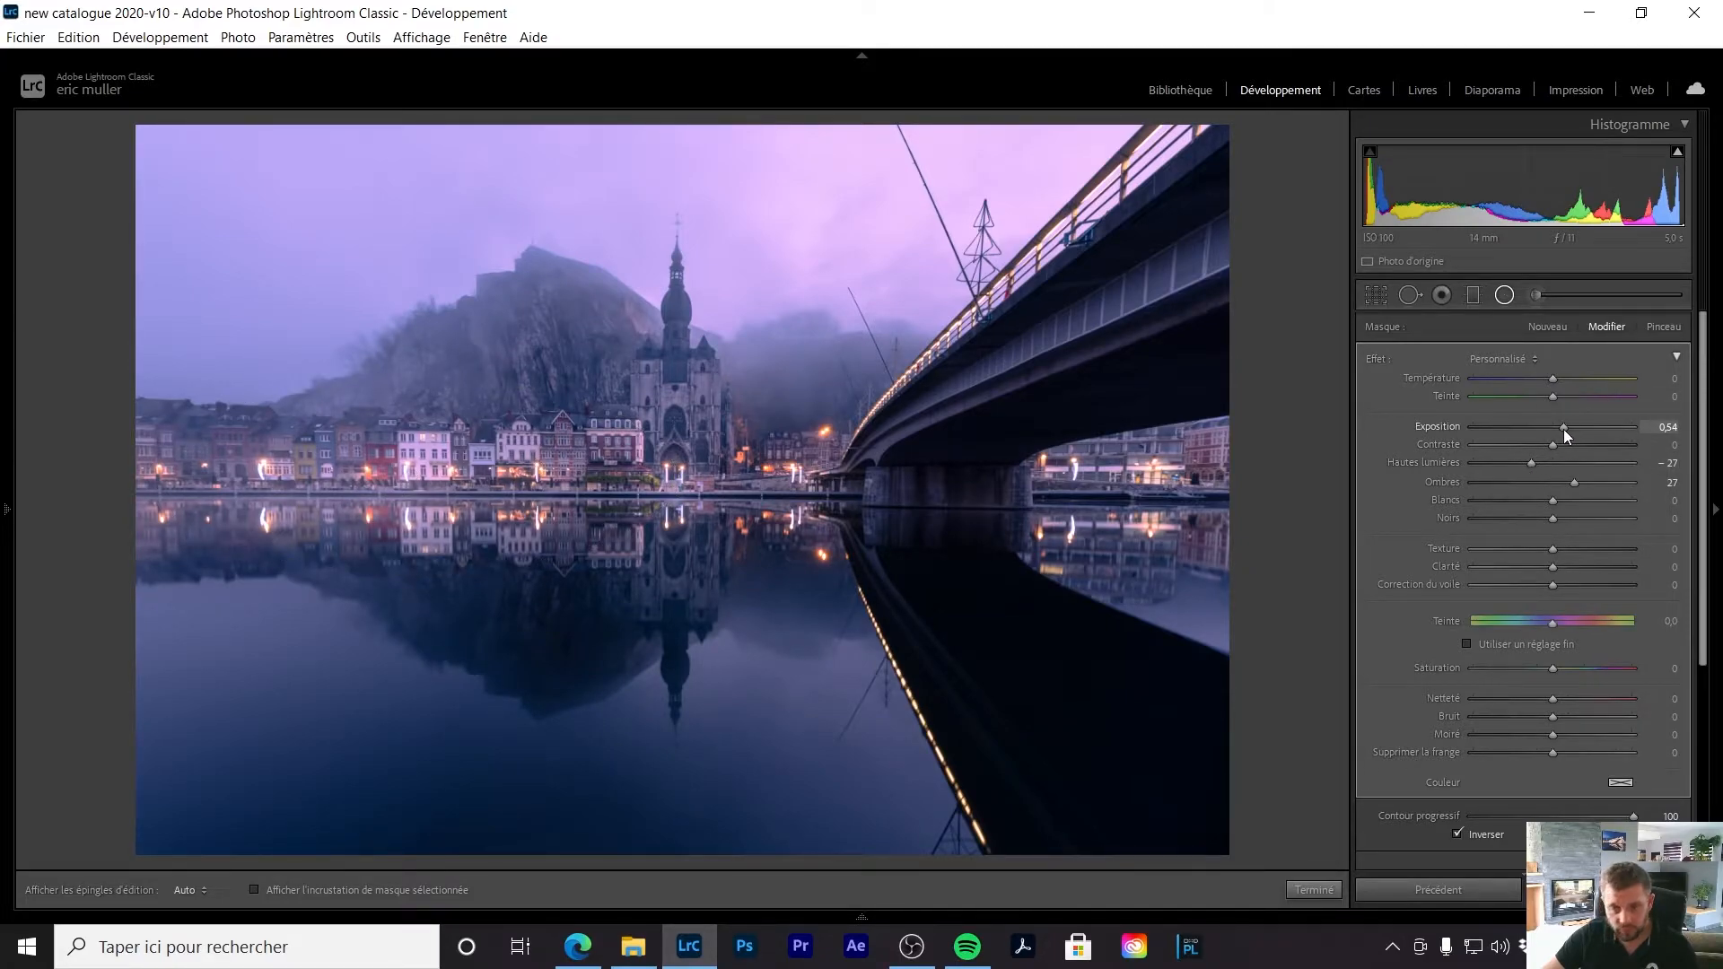
pyautogui.moveTo(1561, 432); pyautogui.dragTo(1565, 429)
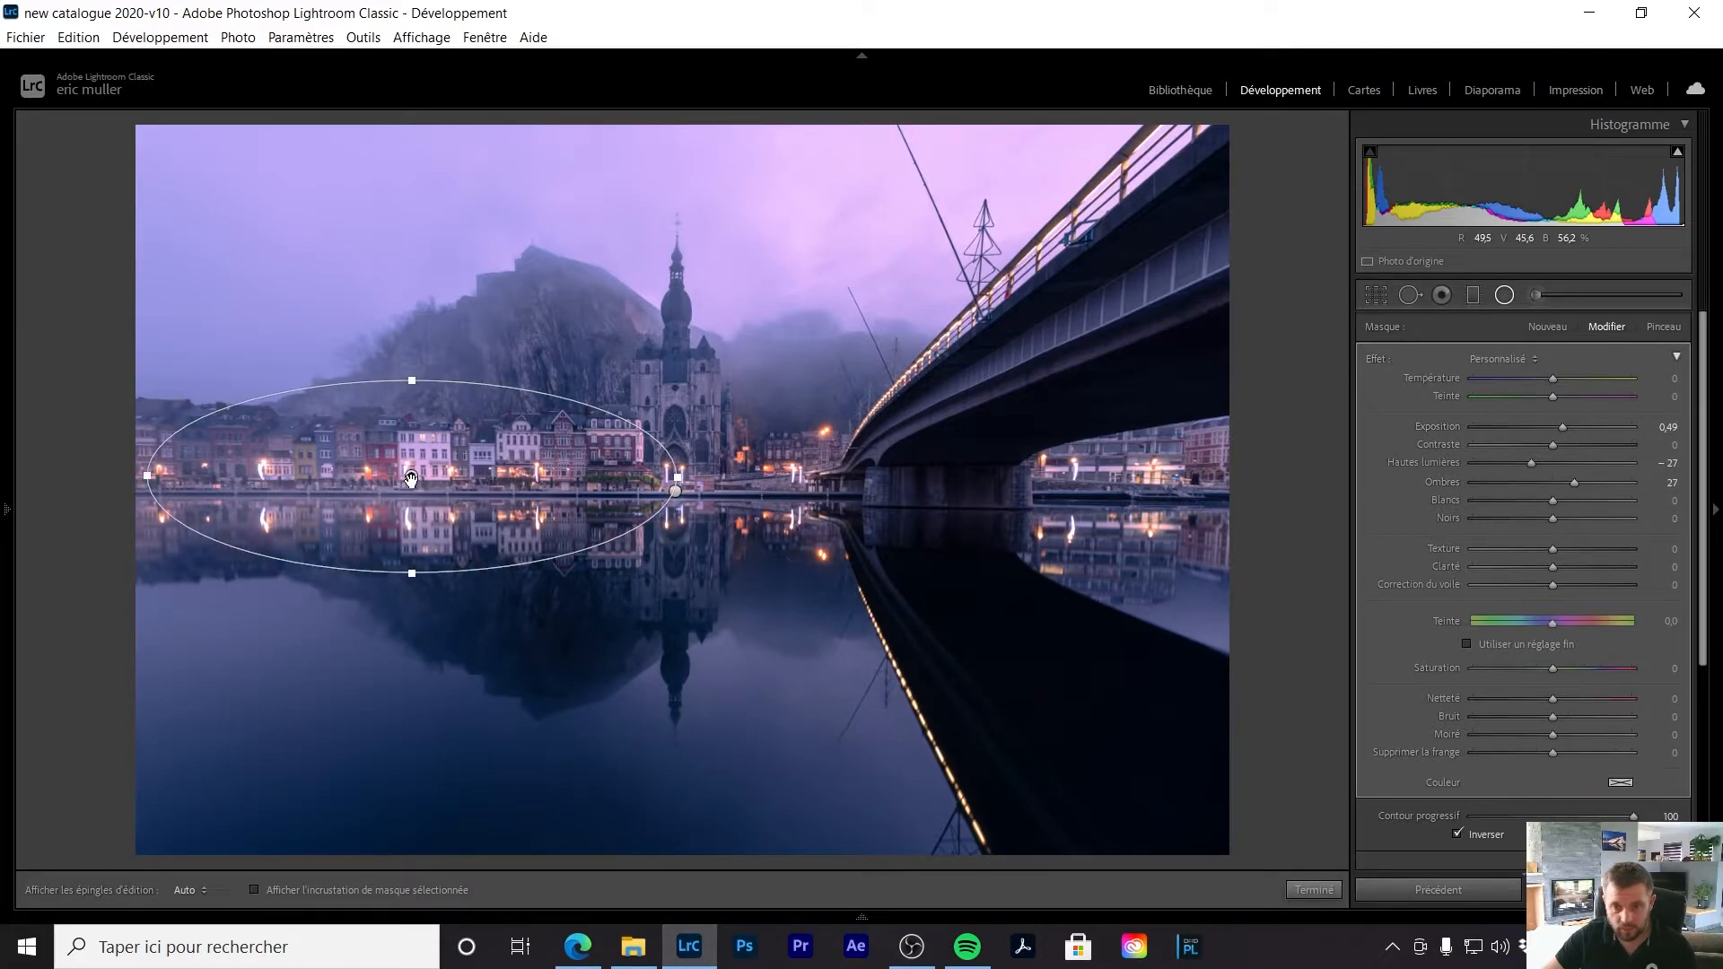
pyautogui.moveTo(413, 480); pyautogui.dragTo(409, 486)
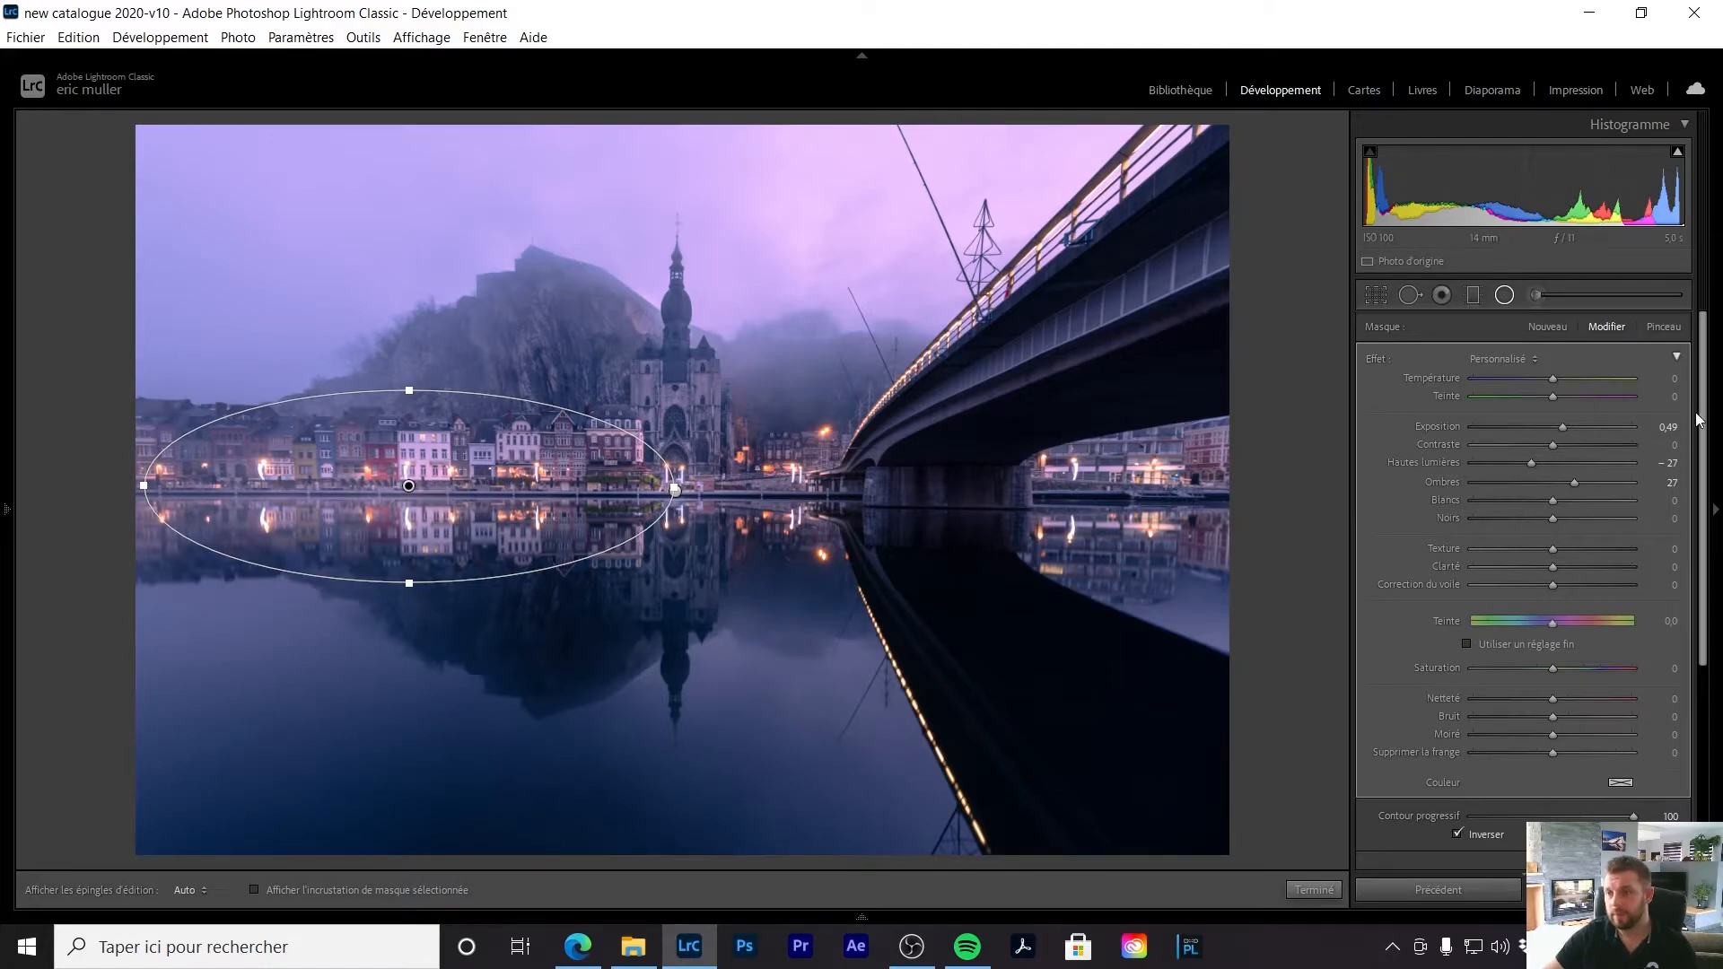
pyautogui.click(1505, 296)
pyautogui.click(1506, 294)
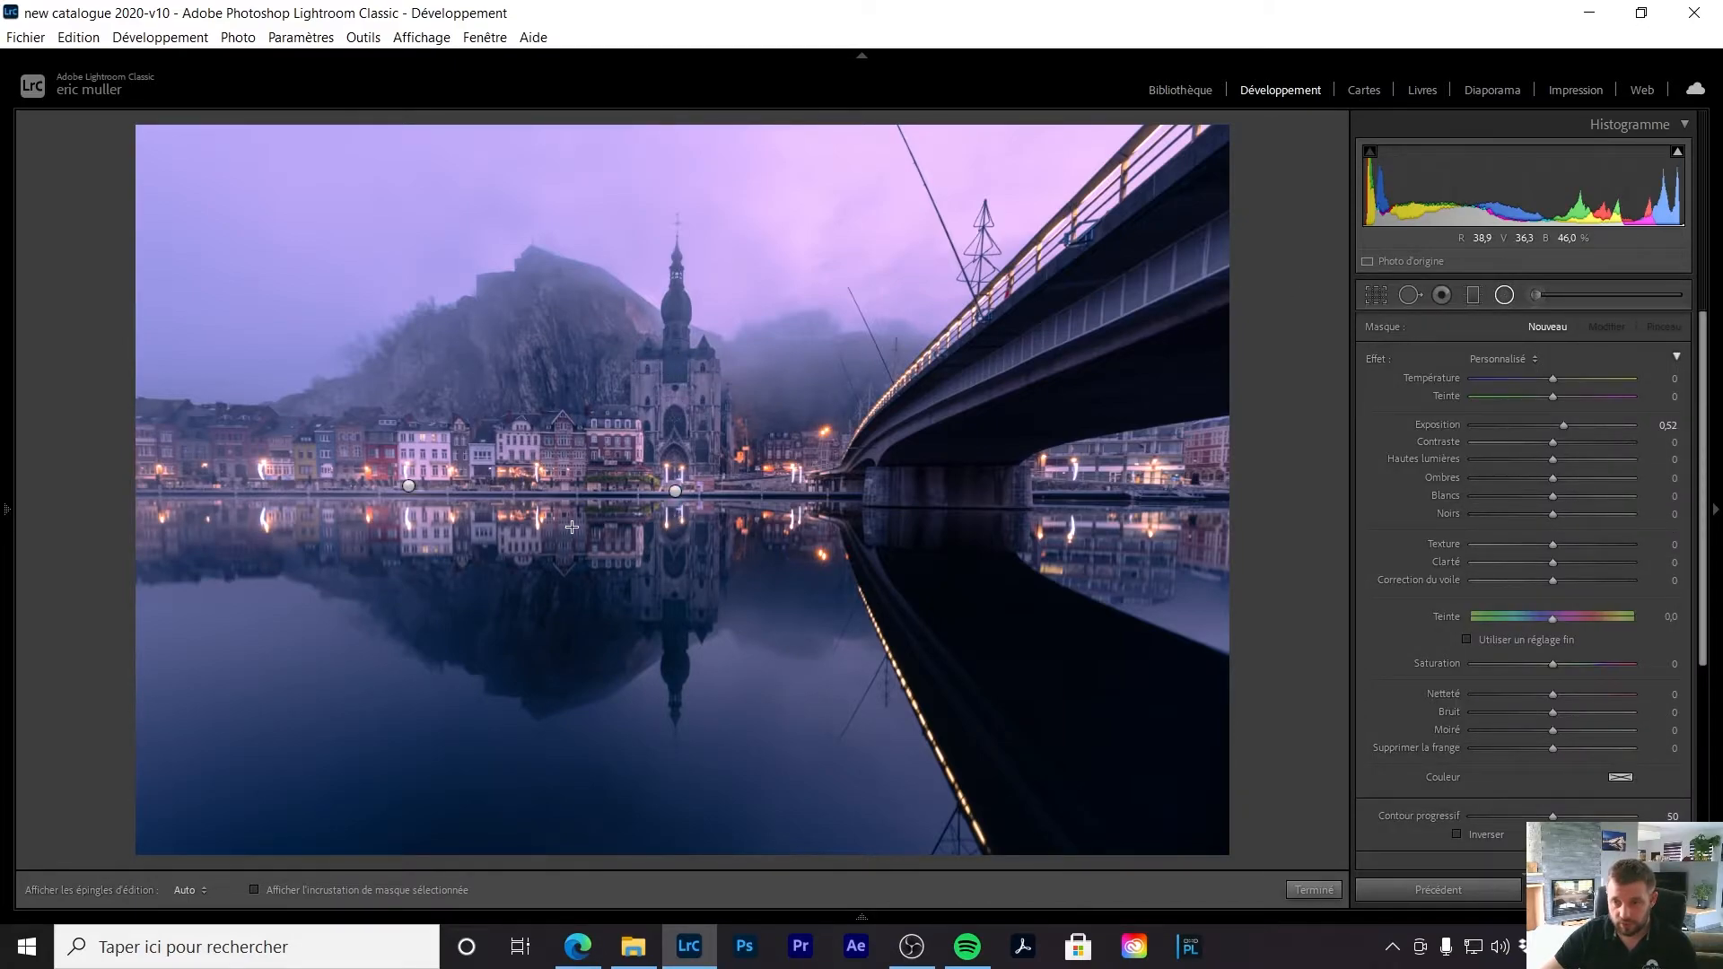
# Step: Paint an adjustment brush mask with exposure 0.52 along the side and underside of the bridge
pyautogui.click(1536, 294)
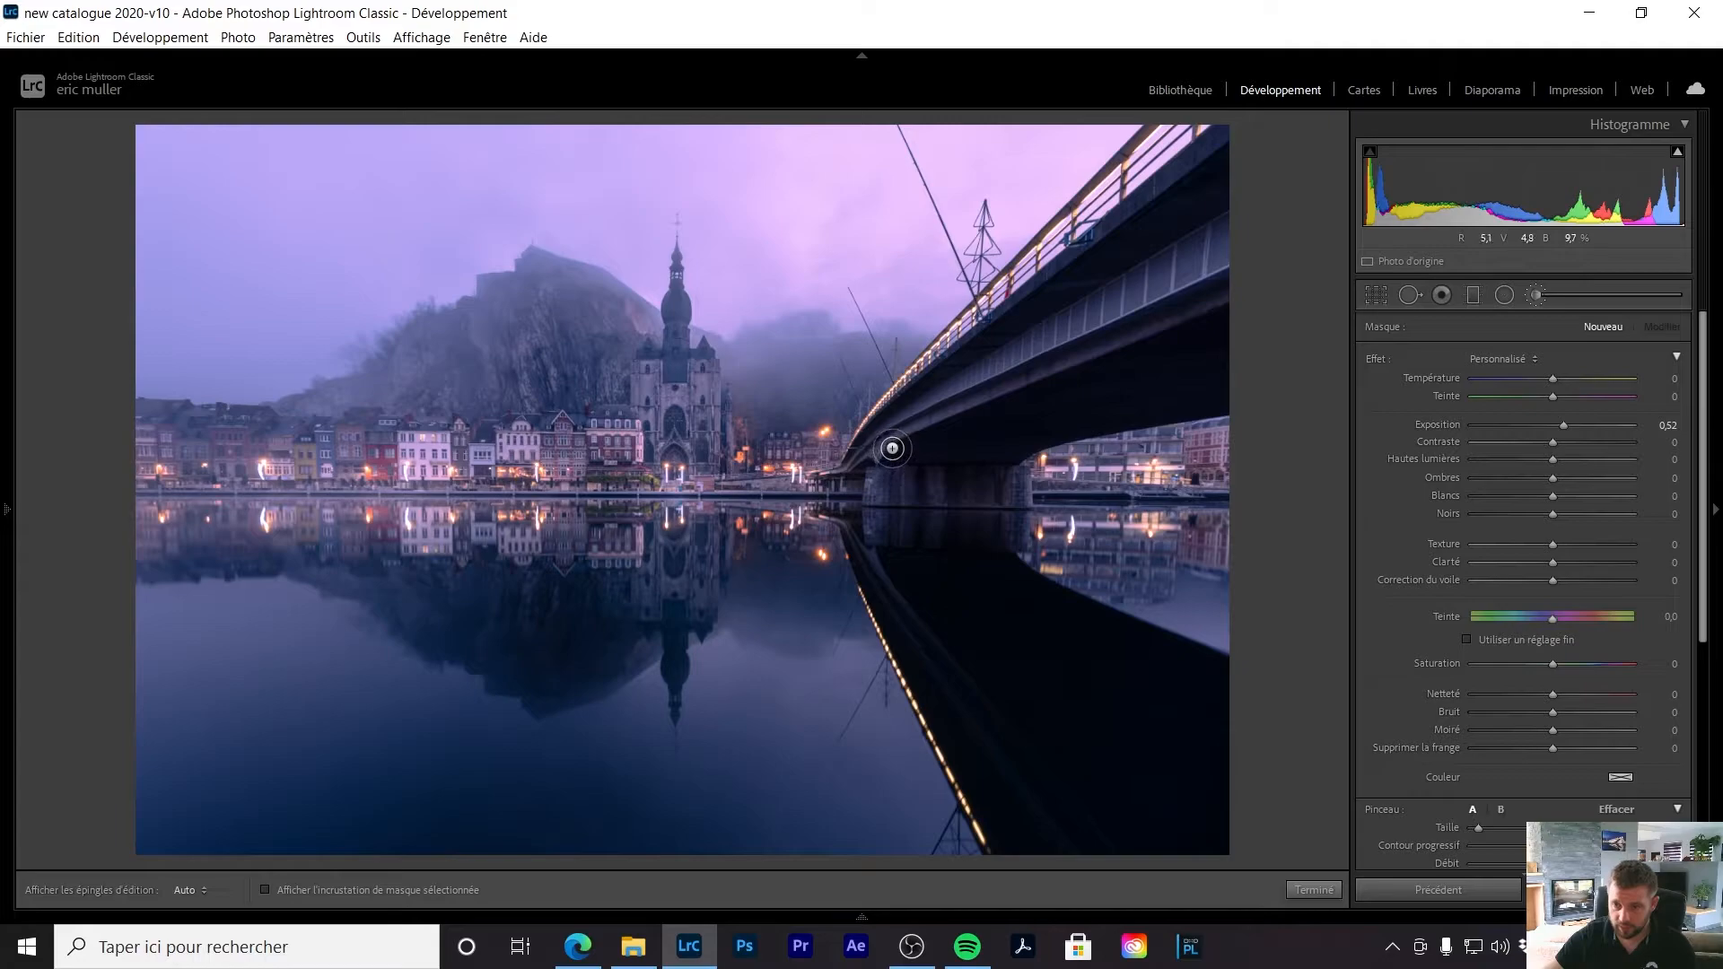
pyautogui.scroll(2, 920, 449)
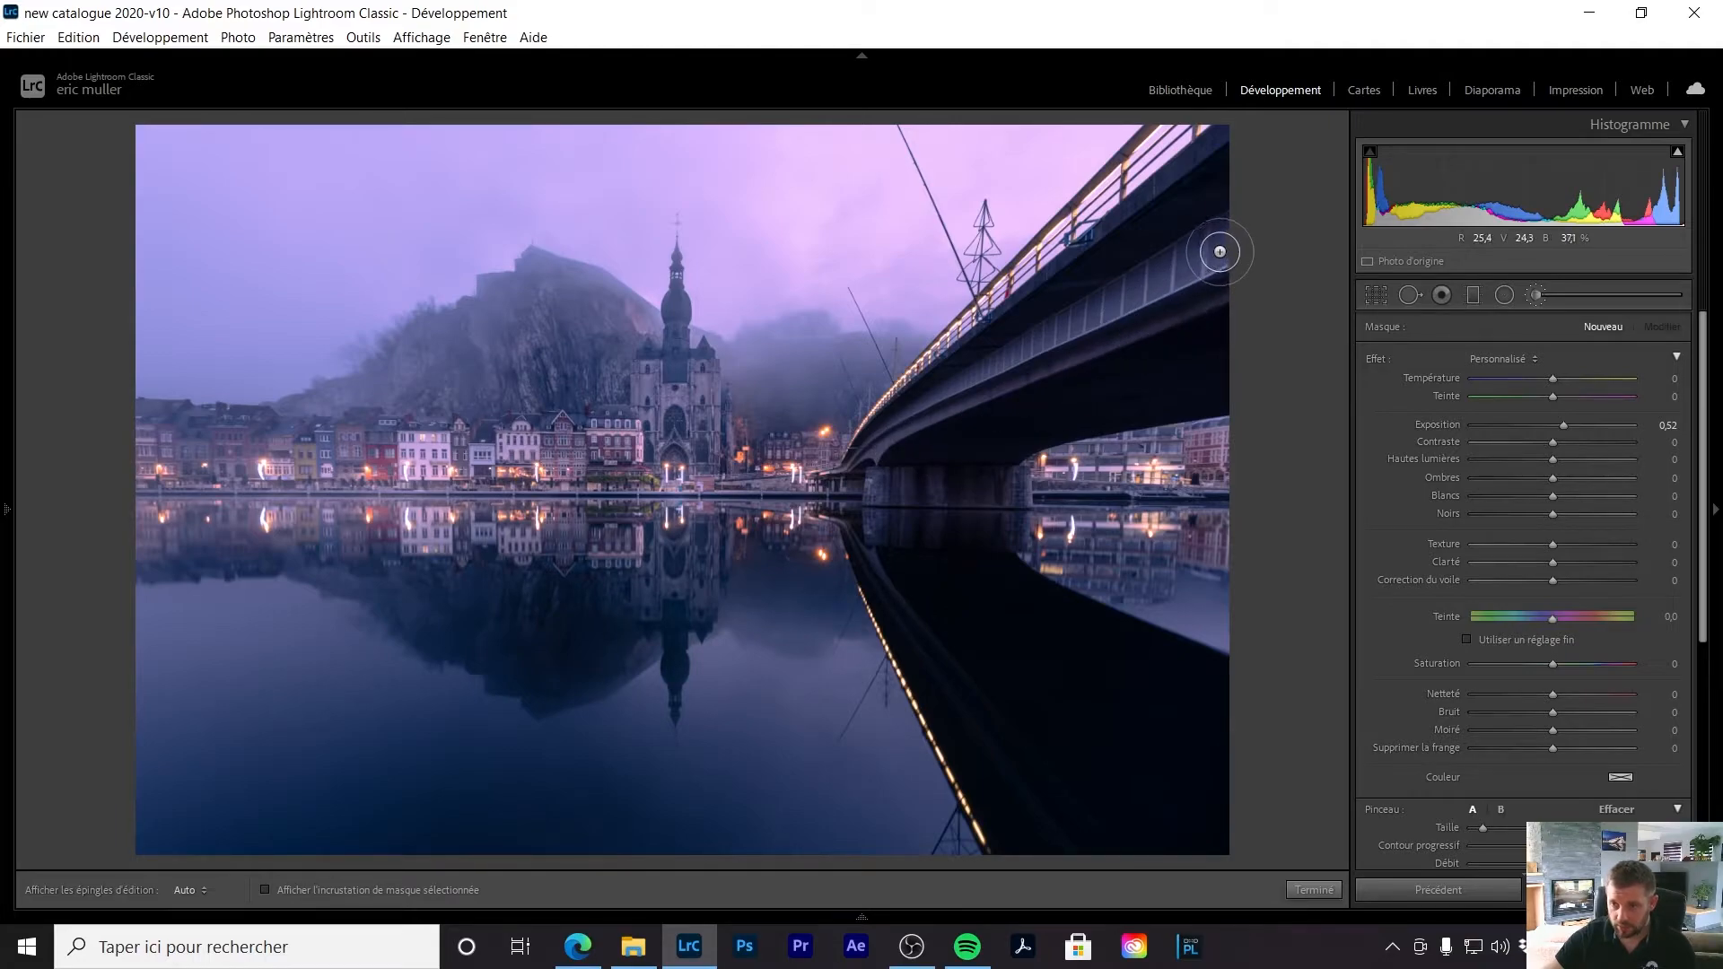
pyautogui.moveTo(1214, 251)
pyautogui.mouseDown()
pyautogui.moveTo(886, 430)
pyautogui.moveTo(934, 418)
pyautogui.mouseUp()
pyautogui.moveTo(1192, 296); pyautogui.dragTo(883, 457)
pyautogui.moveTo(1193, 326); pyautogui.dragTo(942, 452)
pyautogui.moveTo(1204, 194); pyautogui.dragTo(868, 438)
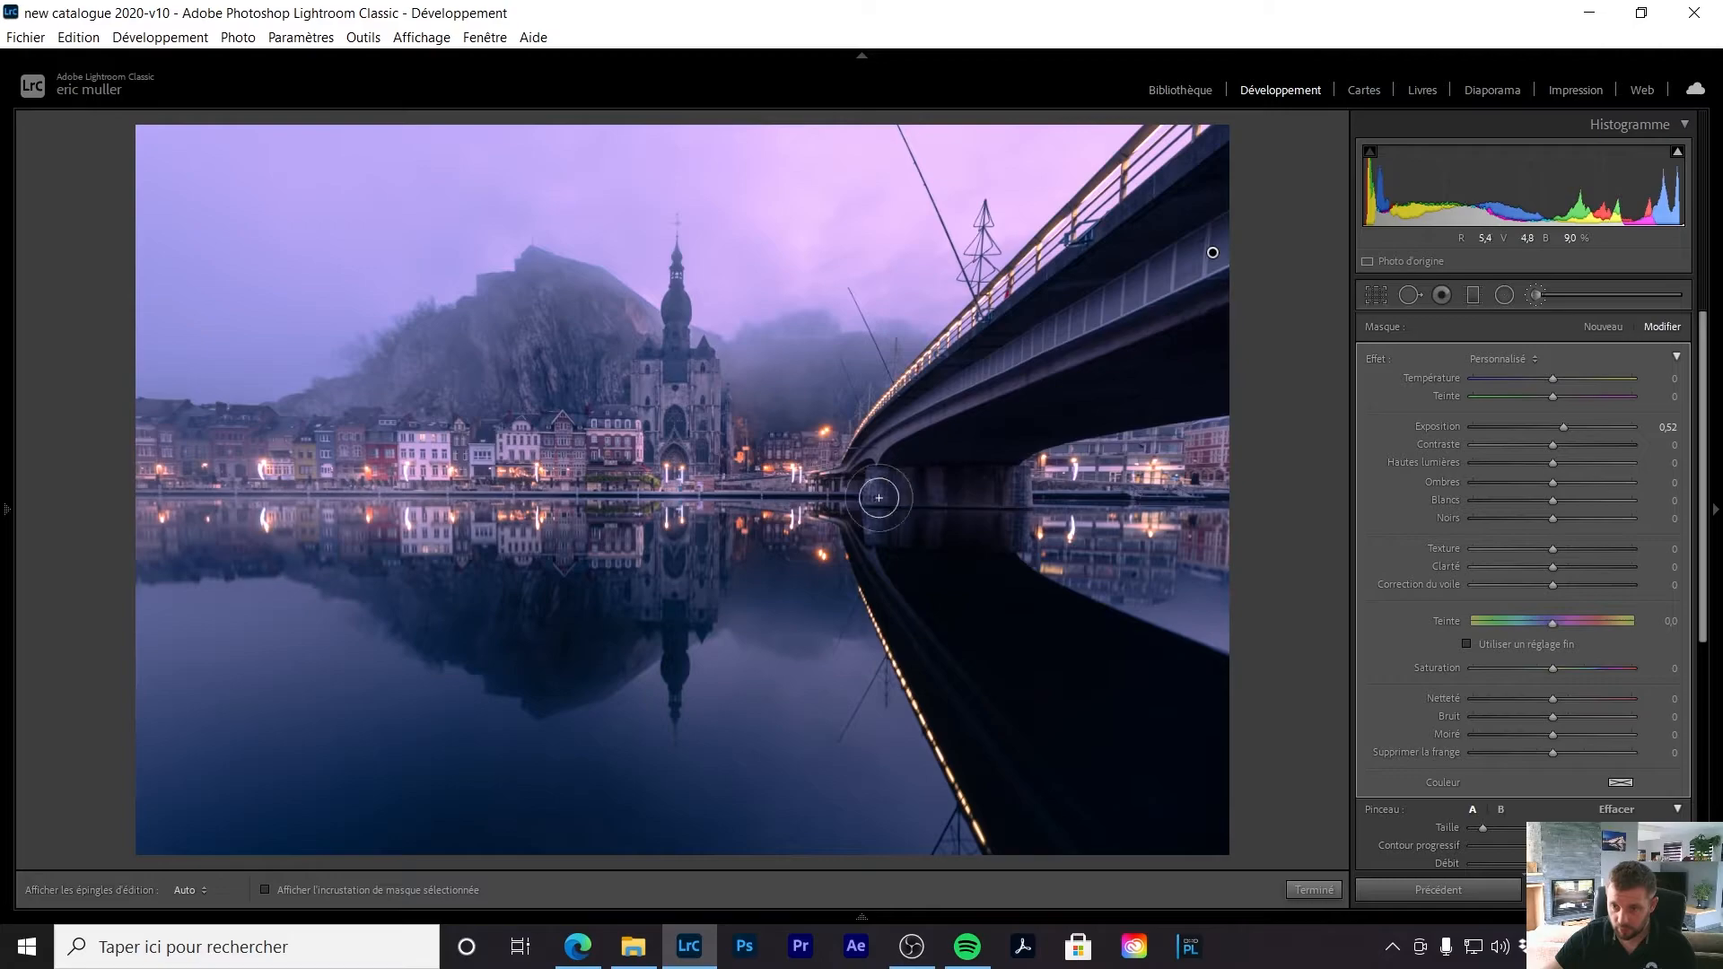
# Step: Extend the brush mask over the bridge pier, the bridge's reflection in the water and its lower edge
pyautogui.moveTo(854, 550); pyautogui.dragTo(967, 739)
pyautogui.moveTo(898, 503); pyautogui.dragTo(1019, 496)
pyautogui.moveTo(903, 614)
pyautogui.mouseDown()
pyautogui.moveTo(950, 595)
pyautogui.moveTo(1052, 671)
pyautogui.moveTo(991, 550)
pyautogui.moveTo(1043, 571)
pyautogui.mouseUp()
pyautogui.moveTo(883, 476)
pyautogui.mouseDown()
pyautogui.moveTo(899, 439)
pyautogui.moveTo(1123, 321)
pyautogui.mouseUp()
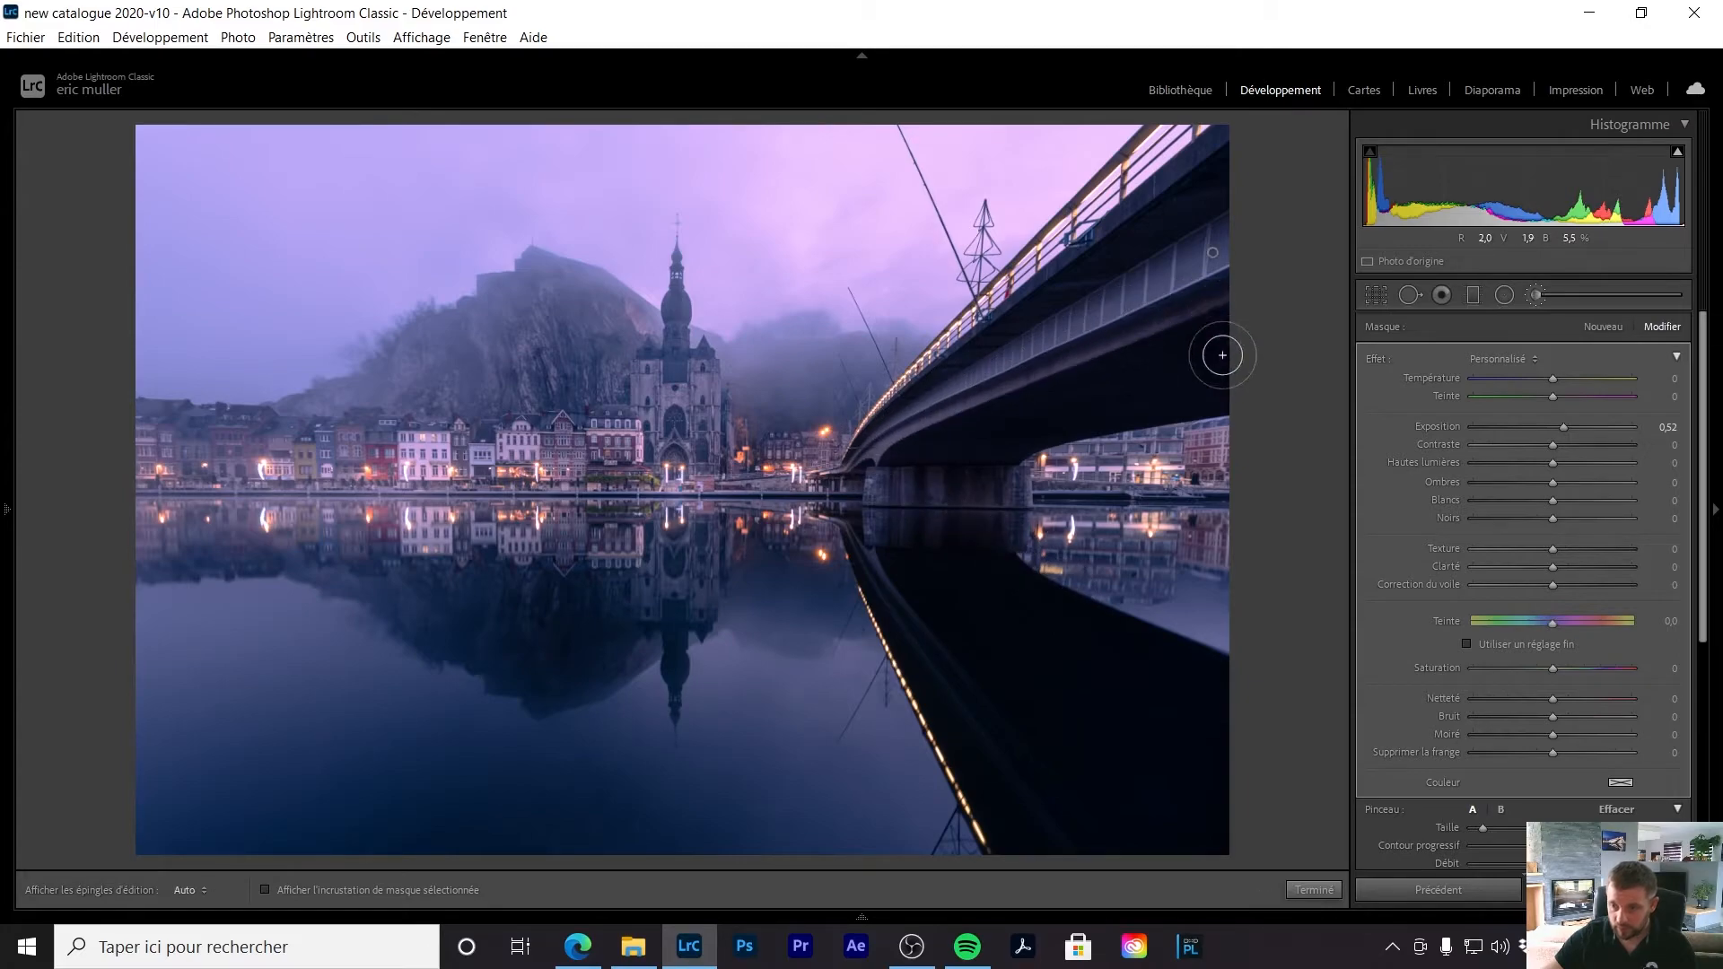
# Step: Set the brush mask's exposure to 0.90, paint further along the bridge's reflection and hide the edit pin
pyautogui.moveTo(1564, 427); pyautogui.dragTo(1570, 427)
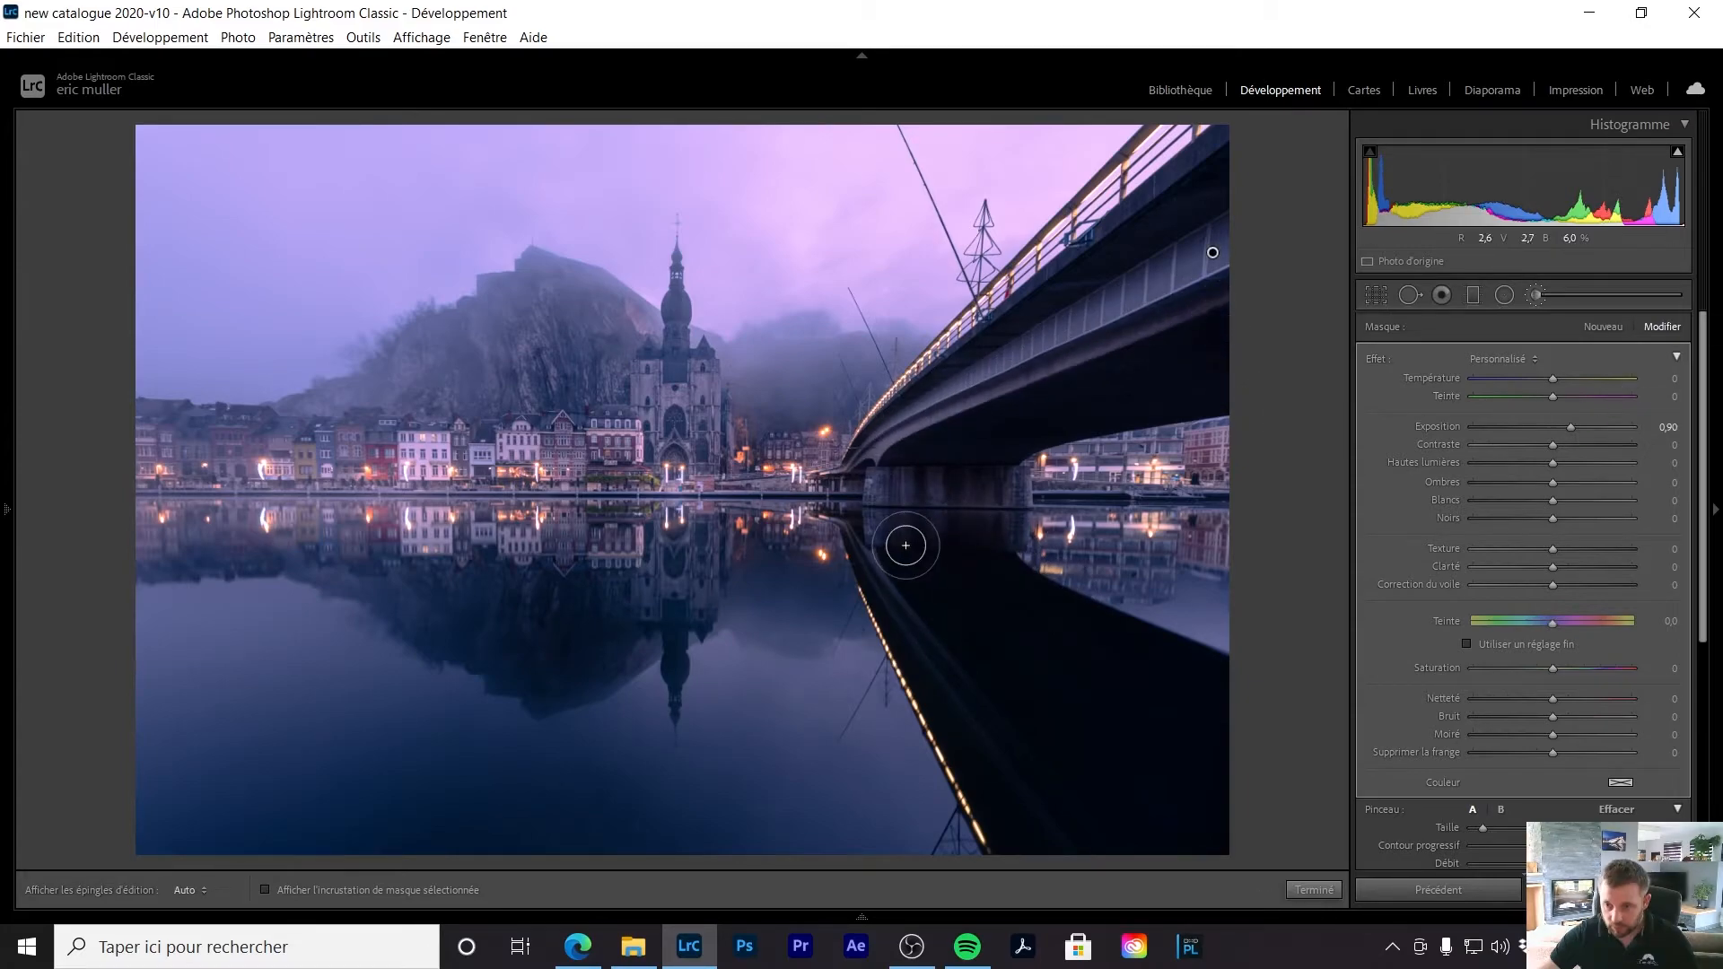
pyautogui.moveTo(905, 547); pyautogui.dragTo(978, 706)
pyautogui.press('h')
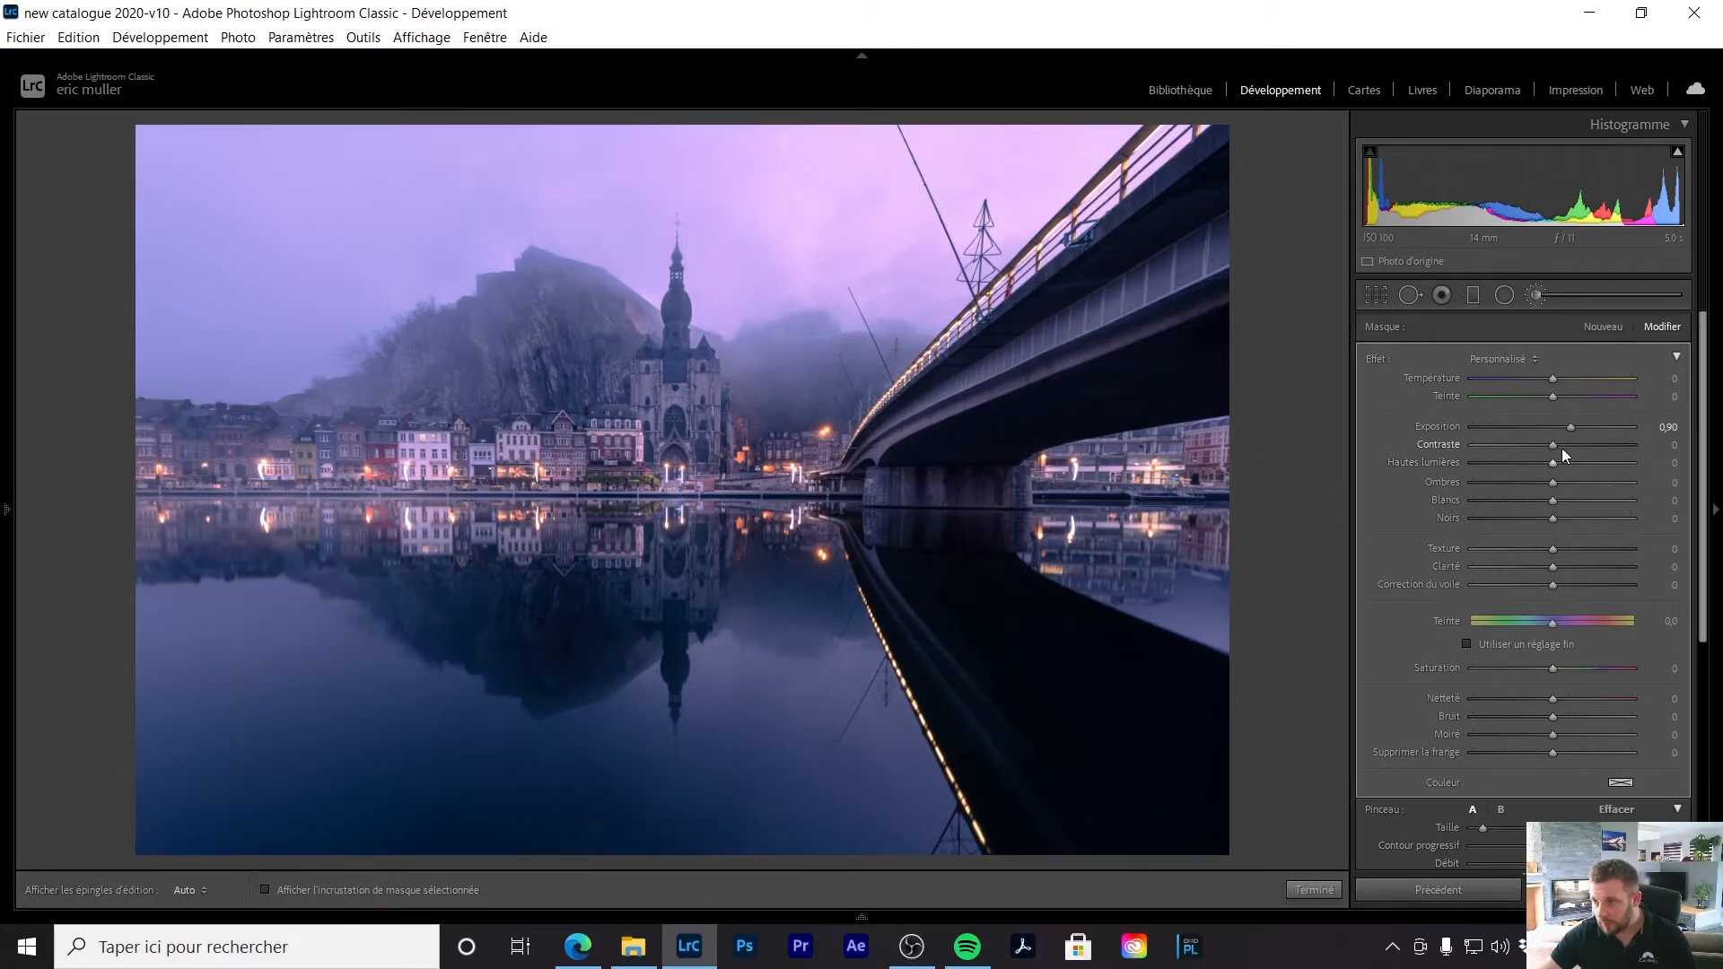
# Step: Set the brushed bridge area's shadows to 7 and its exposure to 0.76
pyautogui.moveTo(1571, 426); pyautogui.dragTo(1576, 425)
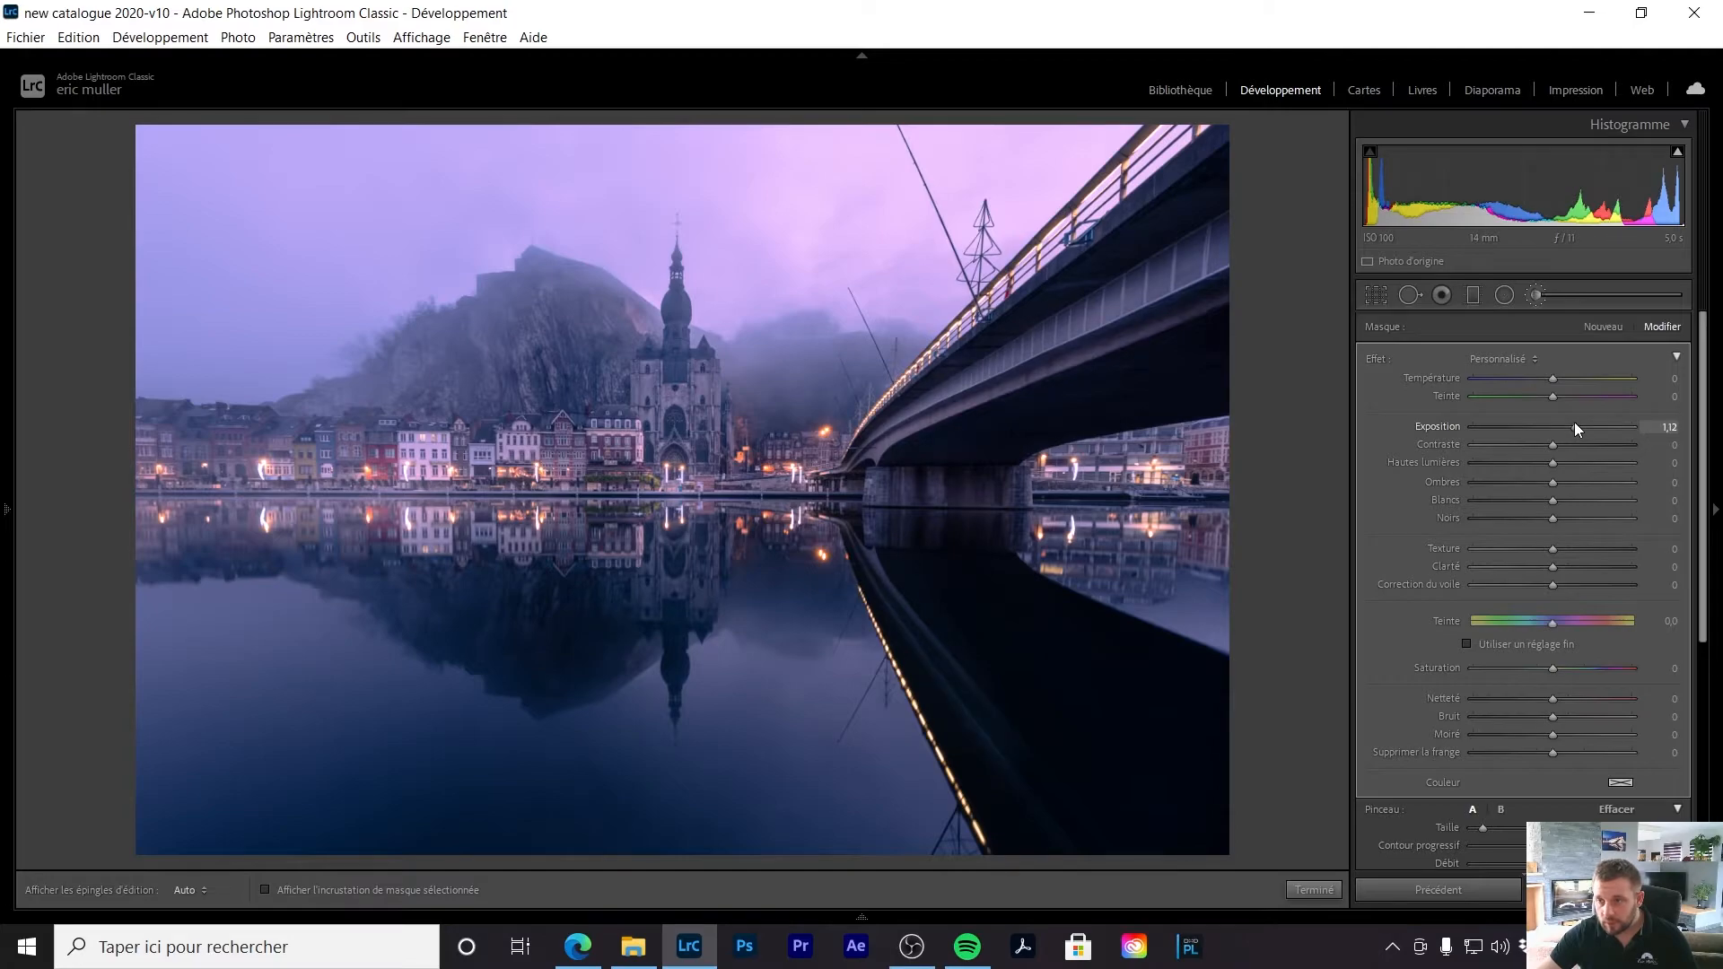
pyautogui.click(1580, 483)
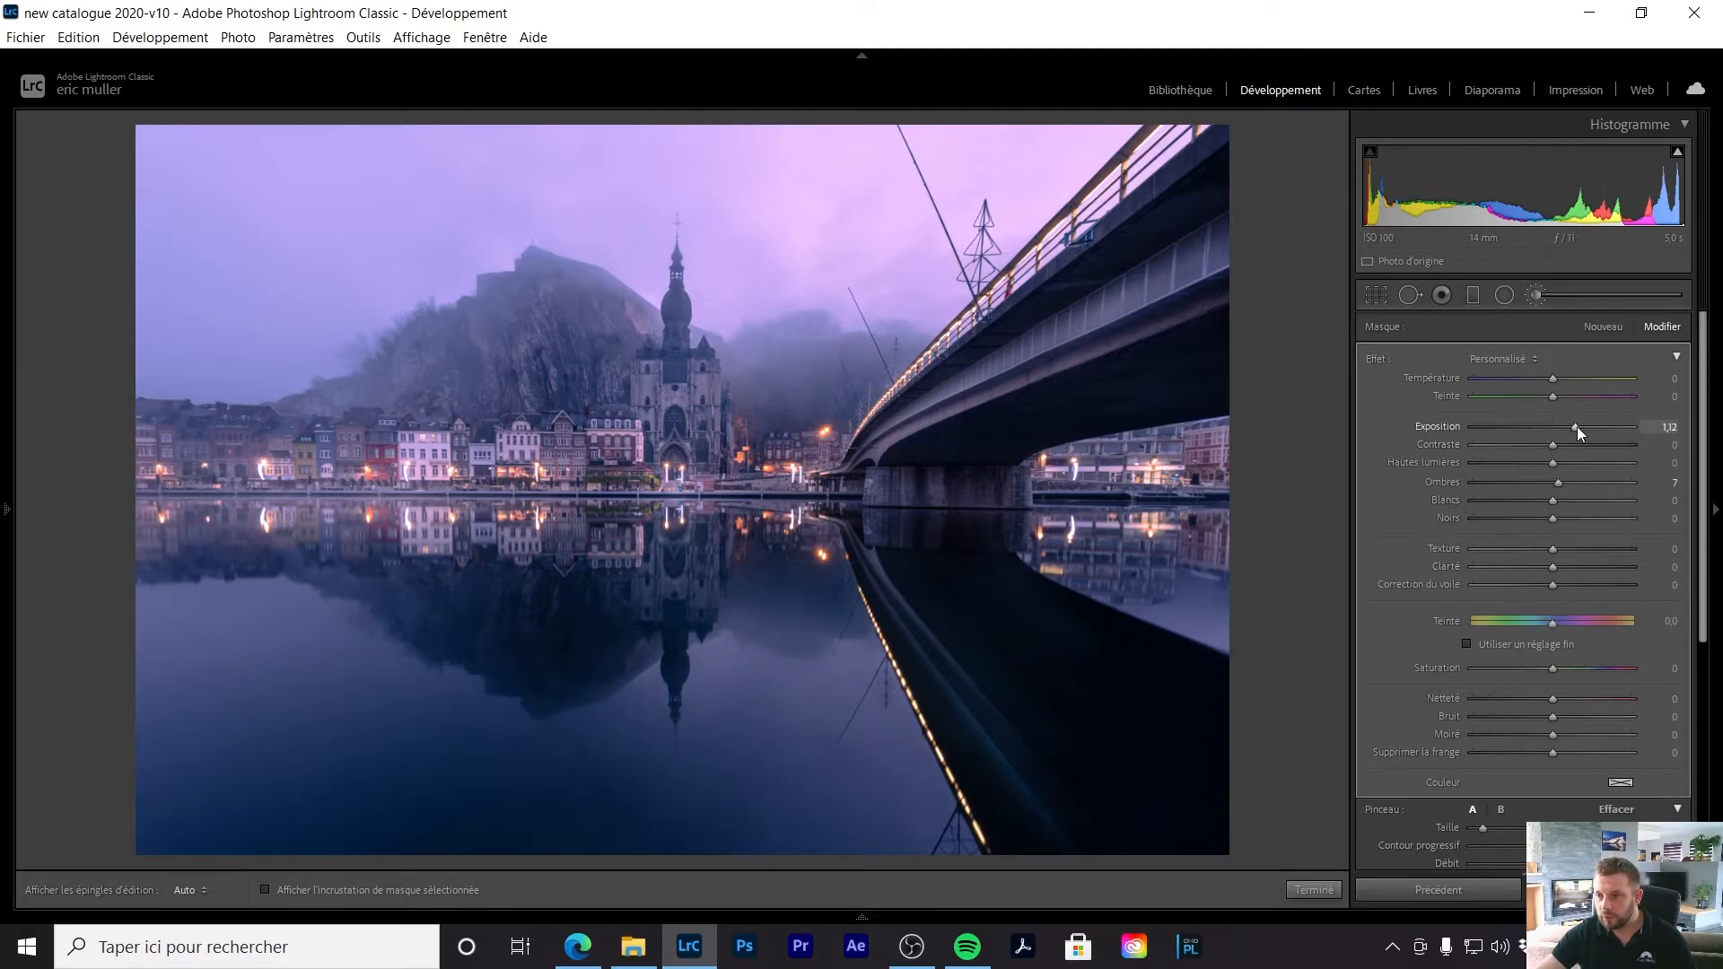
pyautogui.moveTo(1575, 426); pyautogui.dragTo(1569, 426)
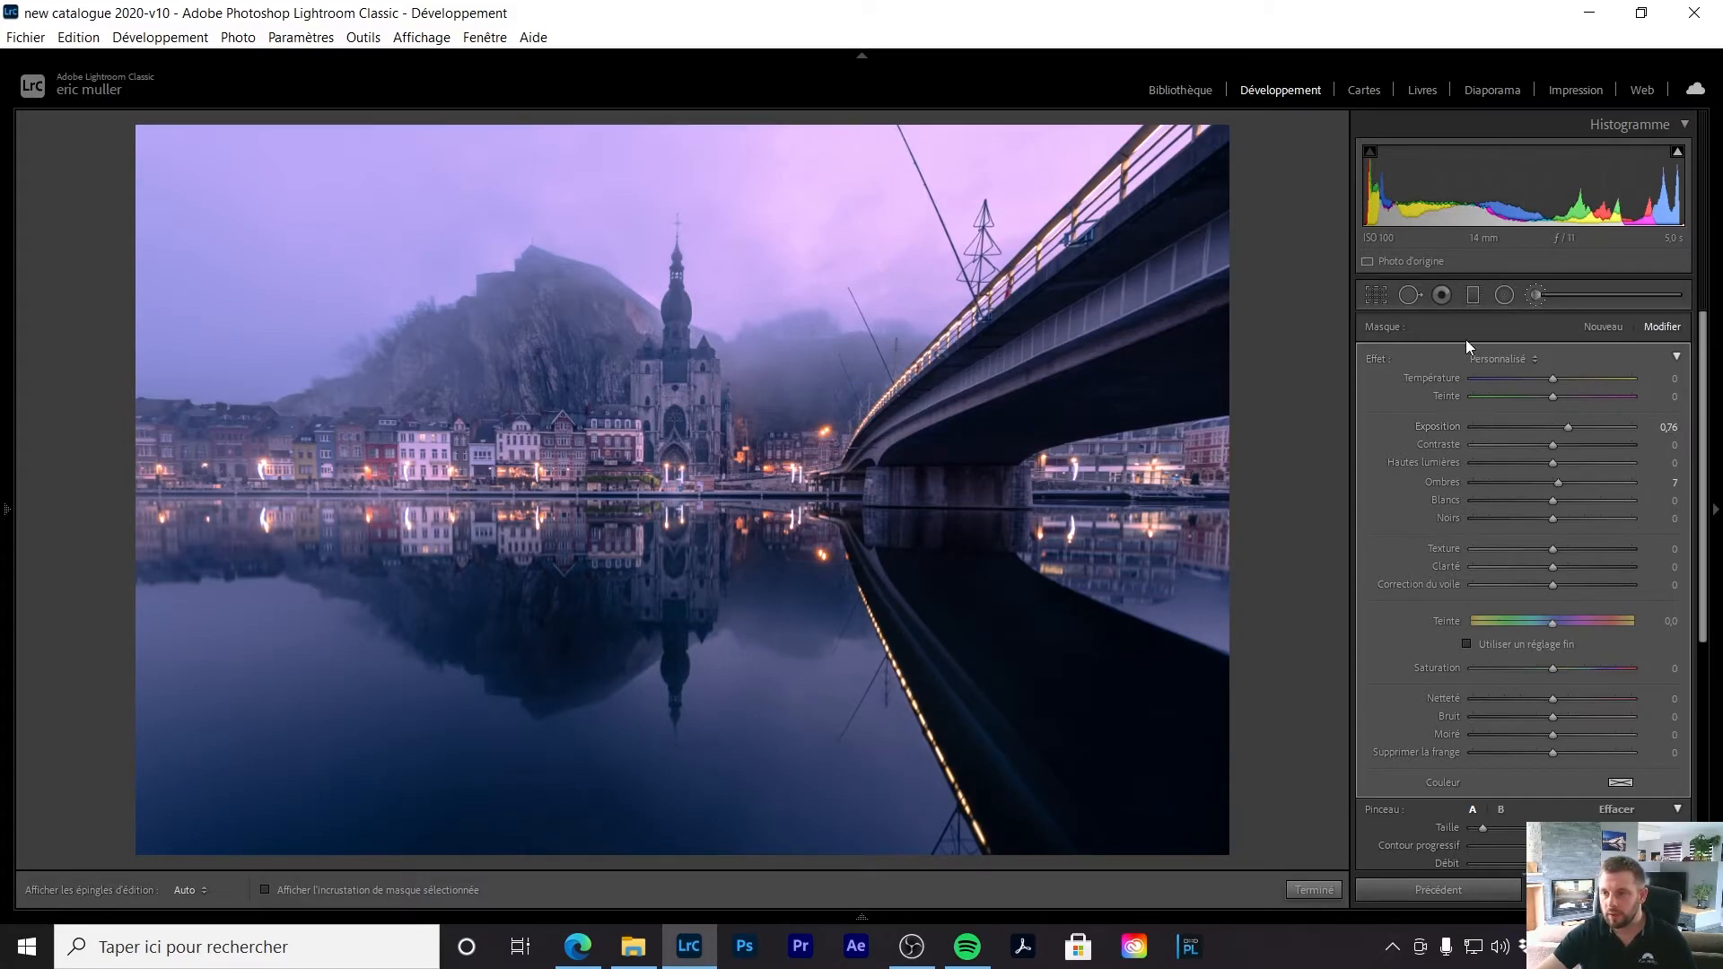
# Step: Select the radial filter on the church and check its coverage with the mask overlay
pyautogui.click(1505, 296)
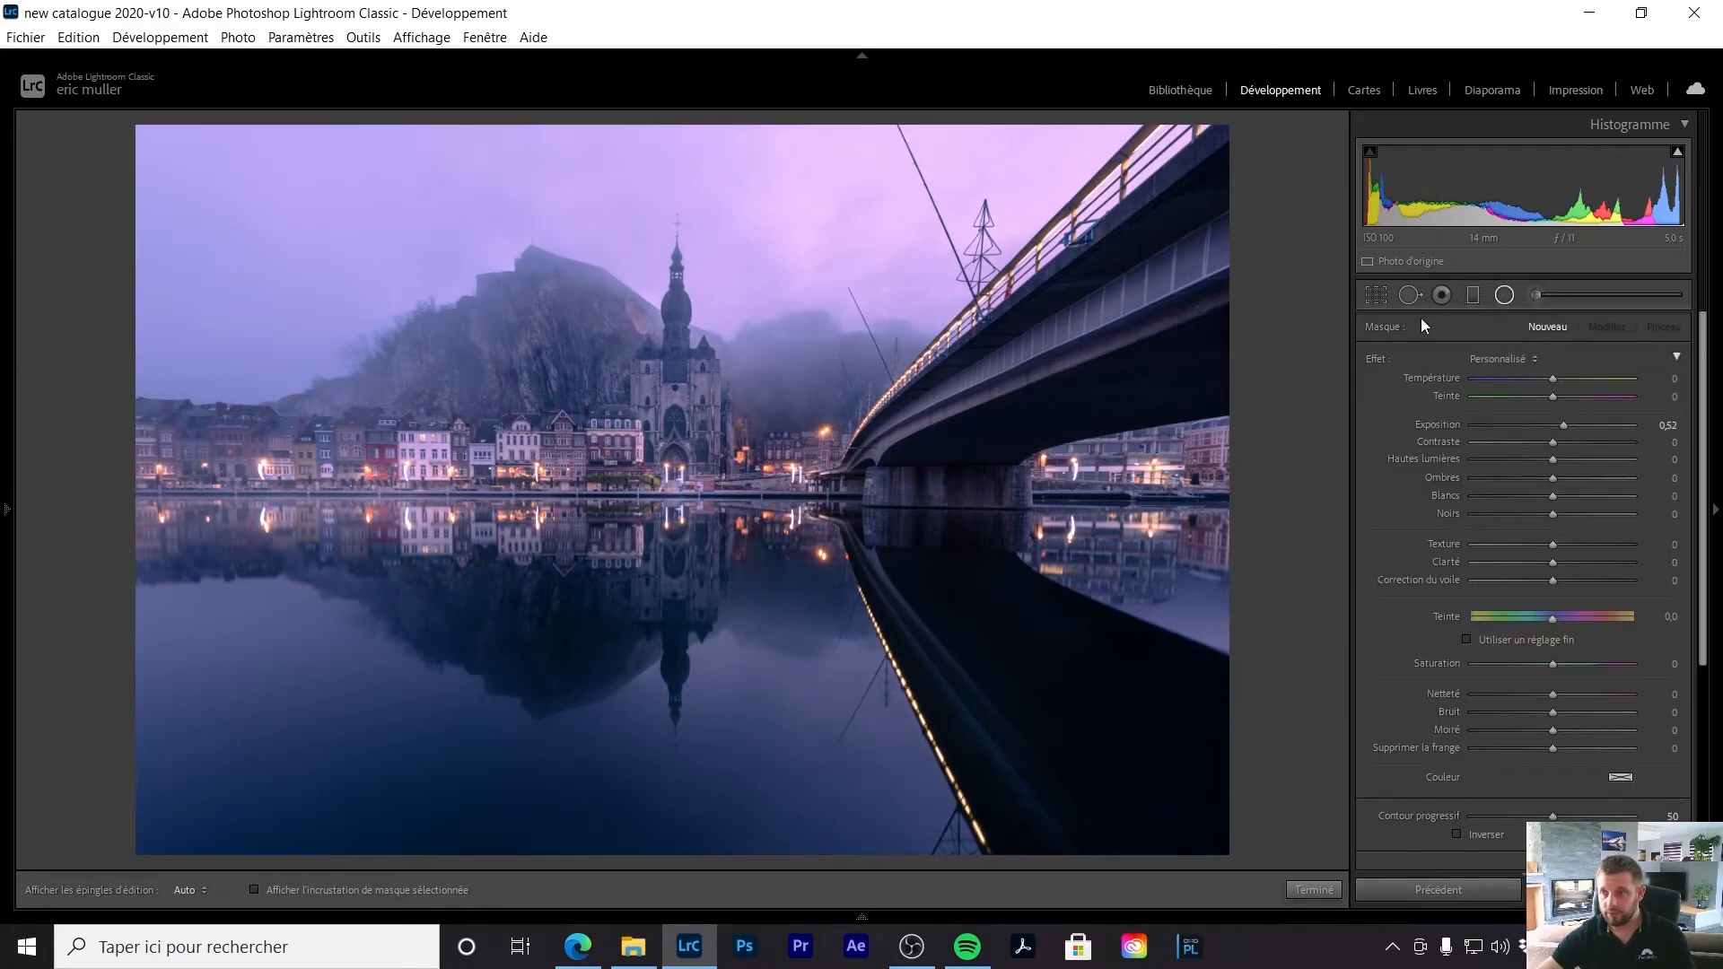
pyautogui.click(674, 493)
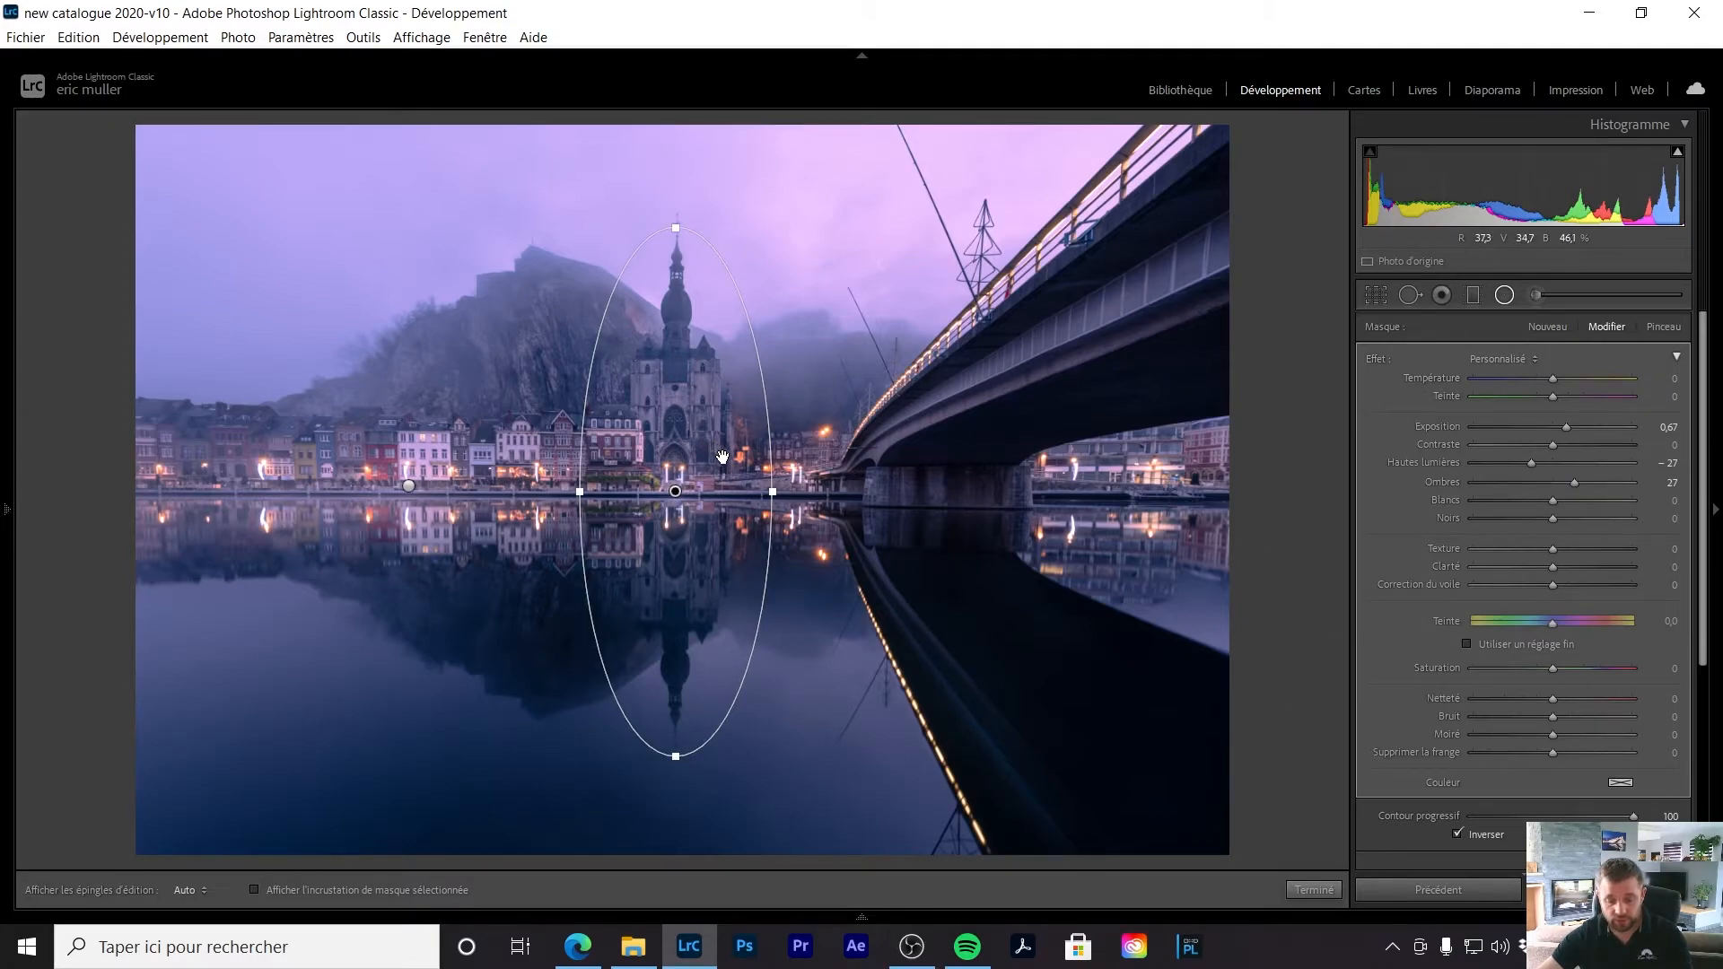
pyautogui.press('o')
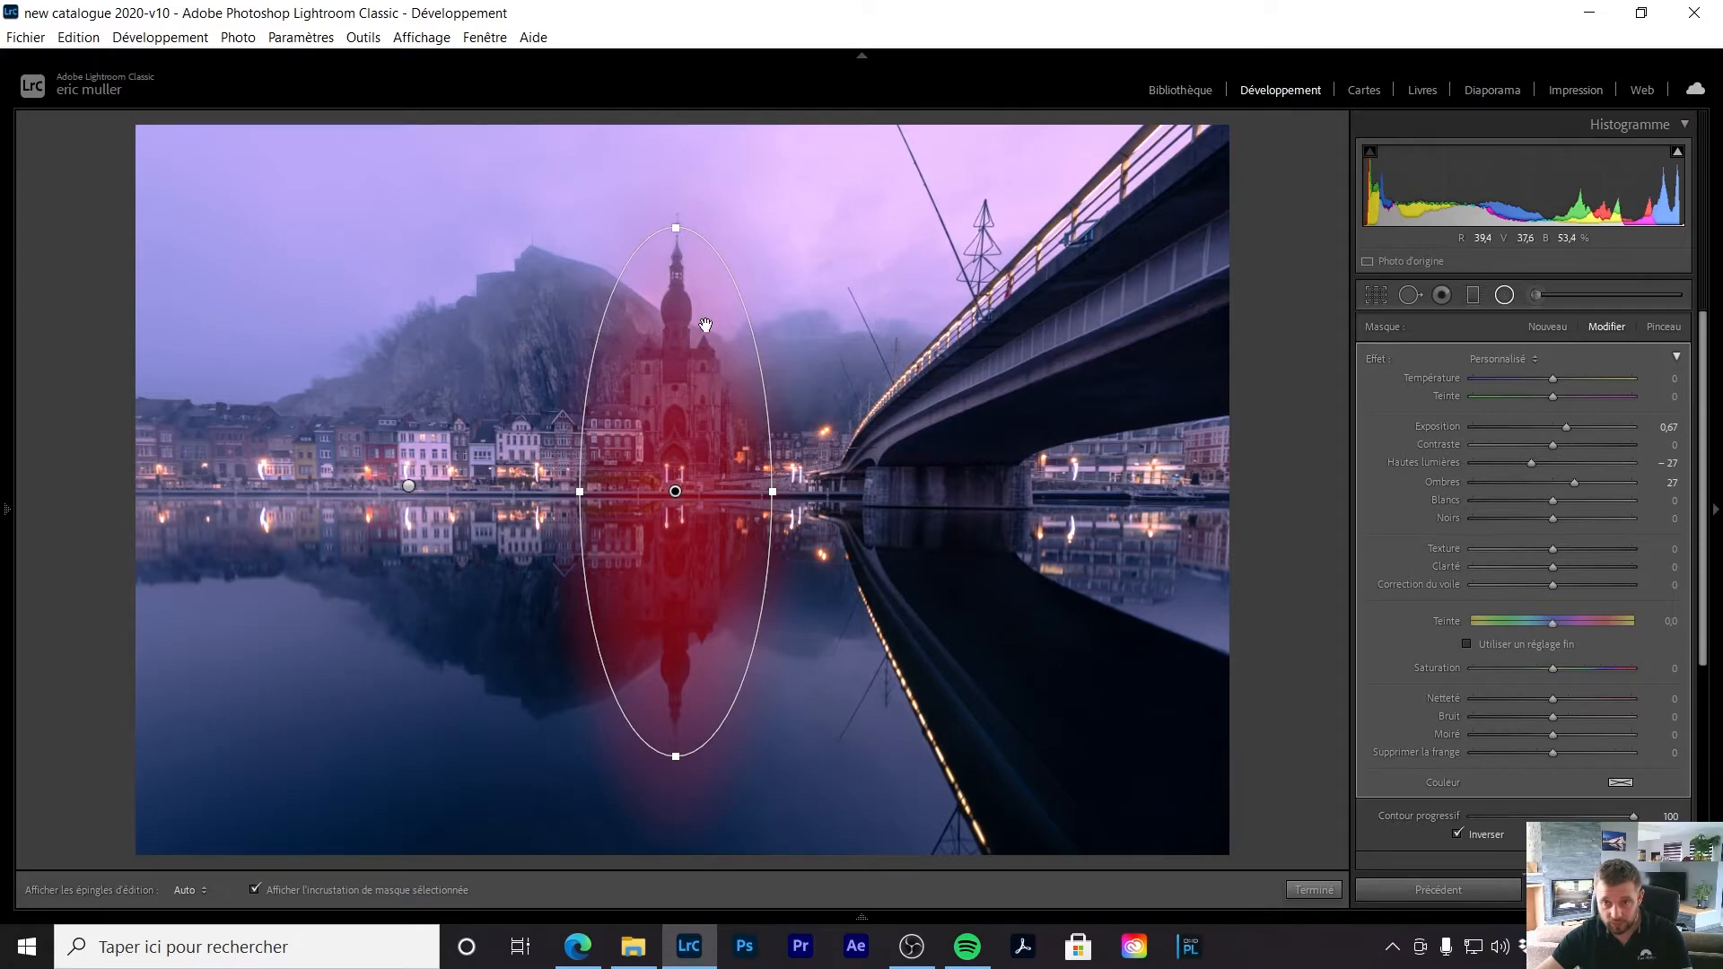
pyautogui.press('o')
# Step: Add a luminance range mask to the church's radial filter and limit its range to 7/83
pyautogui.scroll(-3, 1559, 801)
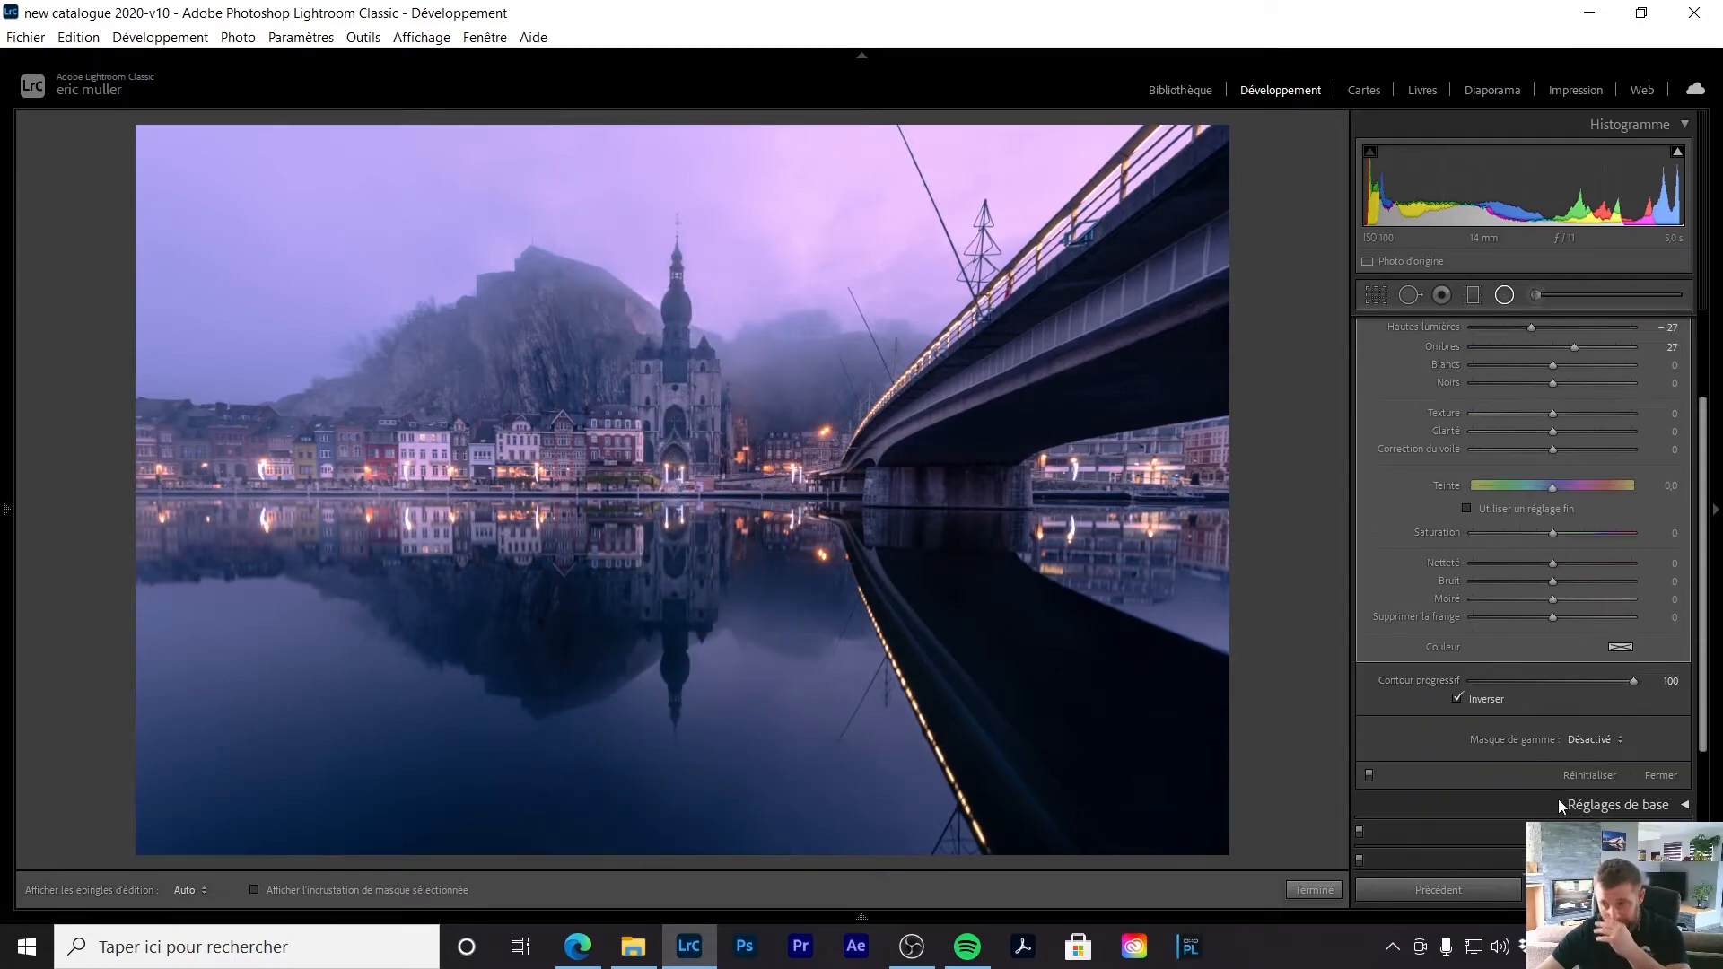
pyautogui.click(1599, 739)
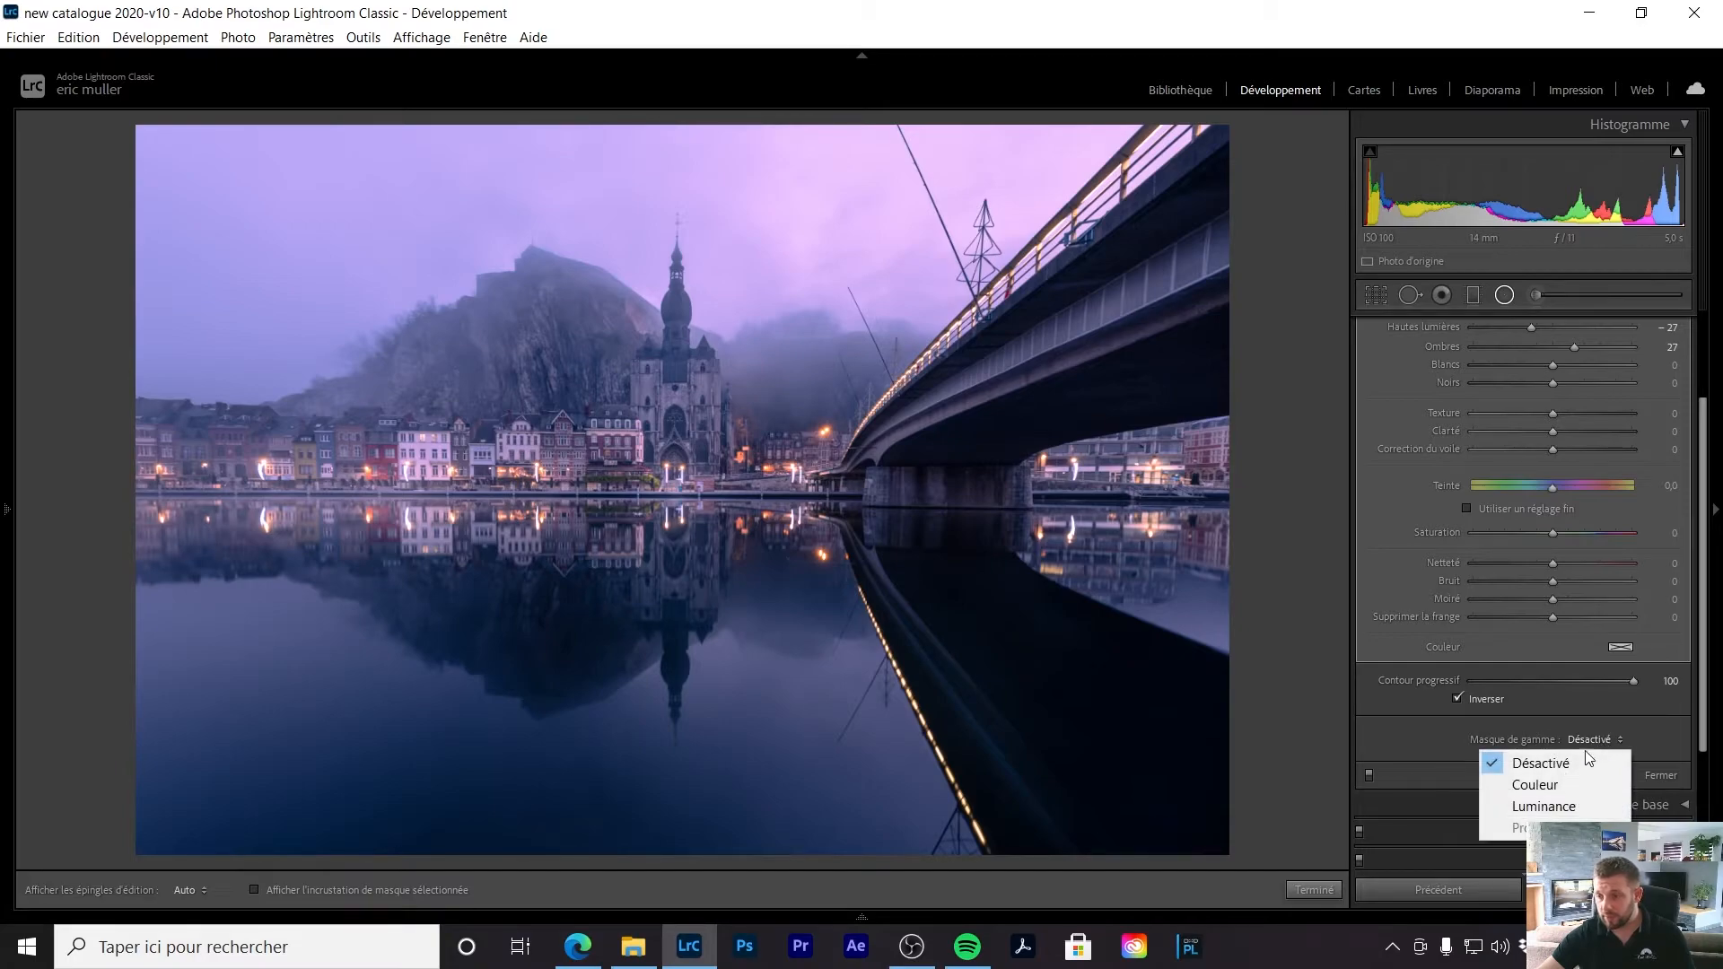
pyautogui.click(1544, 806)
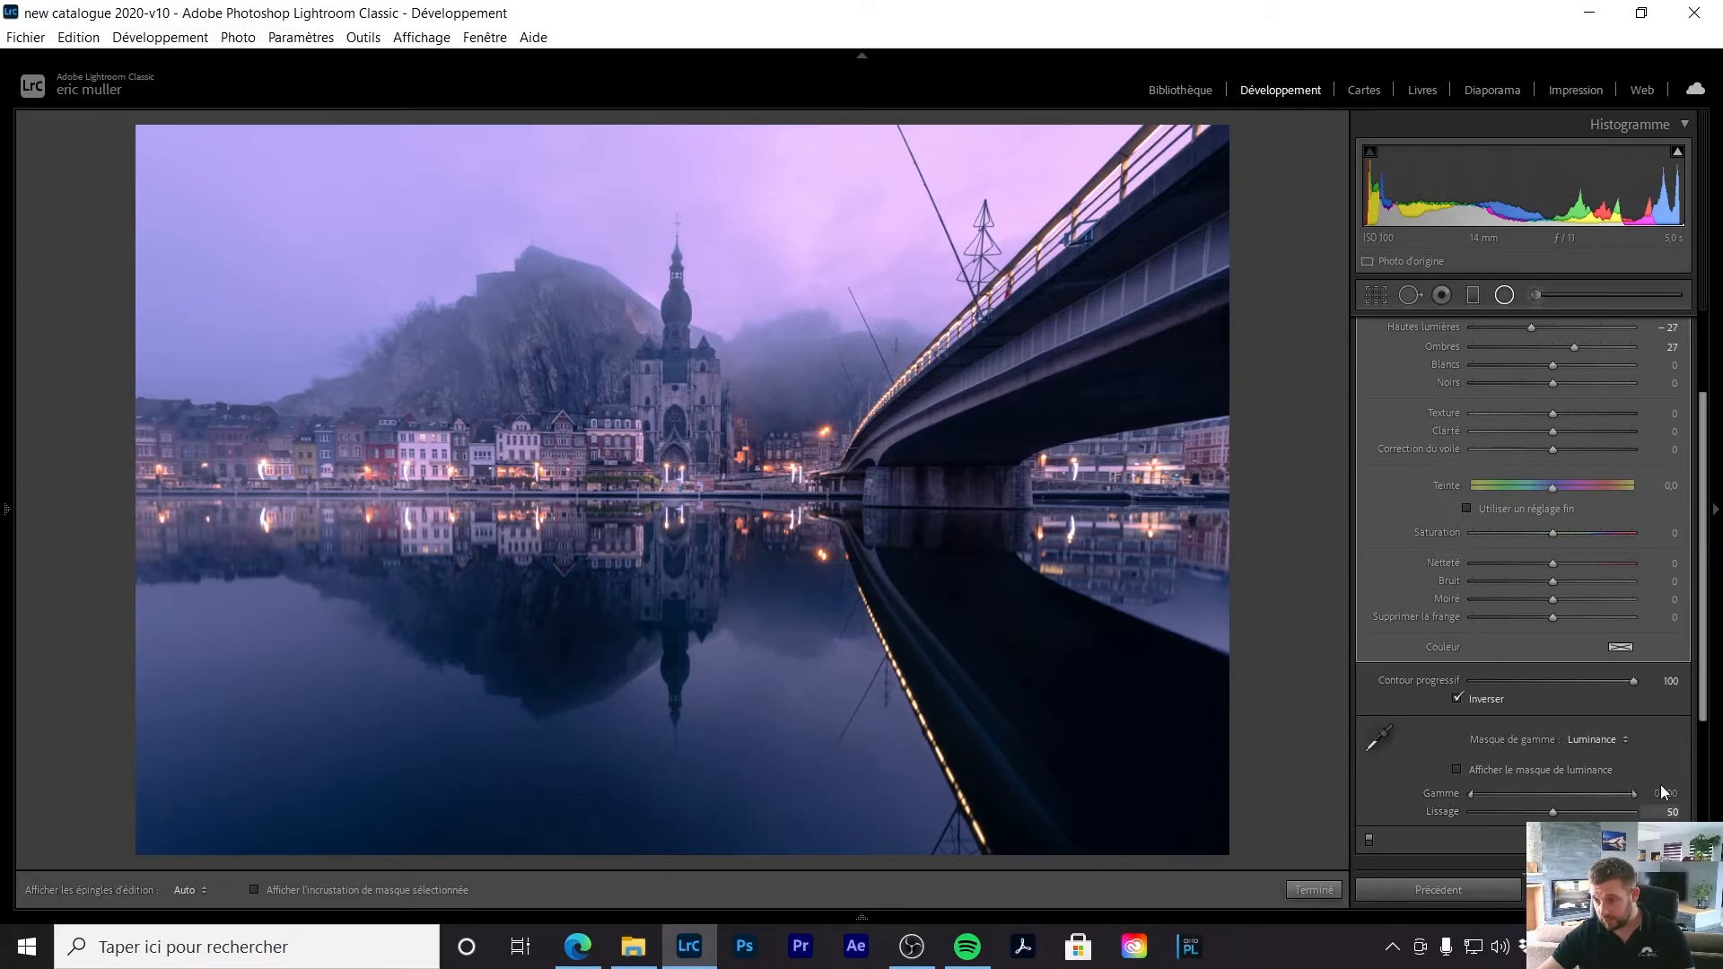
pyautogui.keyDown('alt'); pyautogui.click(1470, 795); pyautogui.keyUp('alt')
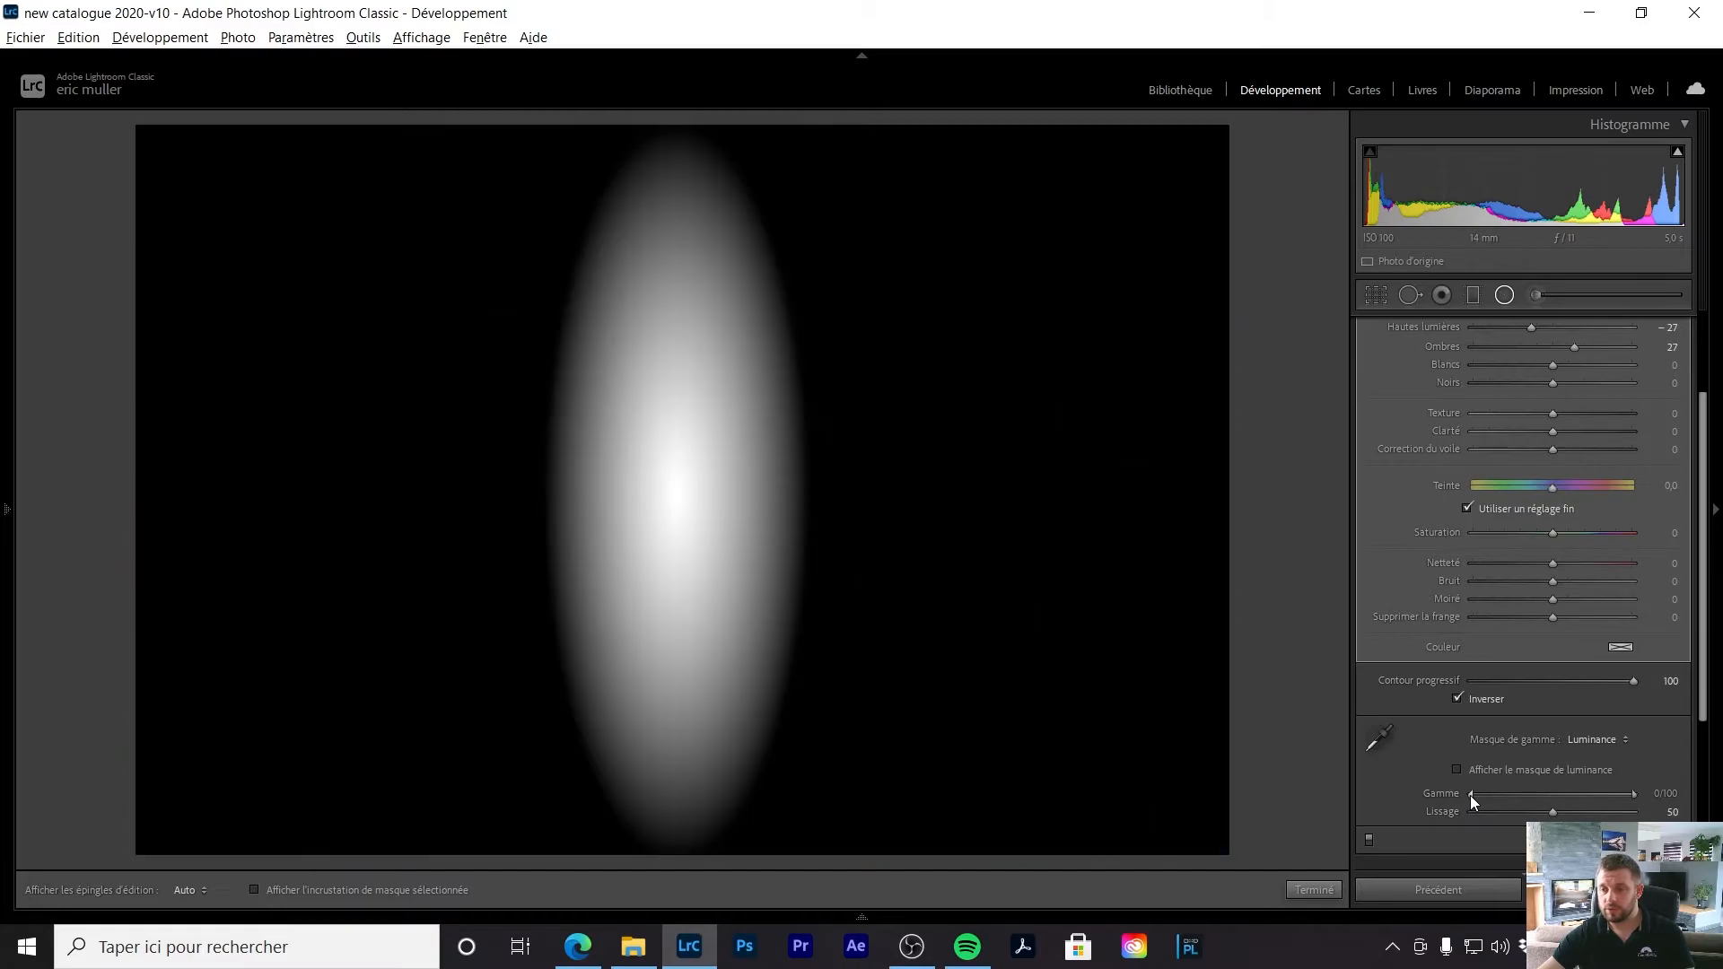
pyautogui.moveTo(1471, 796)
pyautogui.mouseDown()
pyautogui.moveTo(1559, 790)
pyautogui.moveTo(1468, 801)
pyautogui.moveTo(1483, 797)
pyautogui.mouseUp()
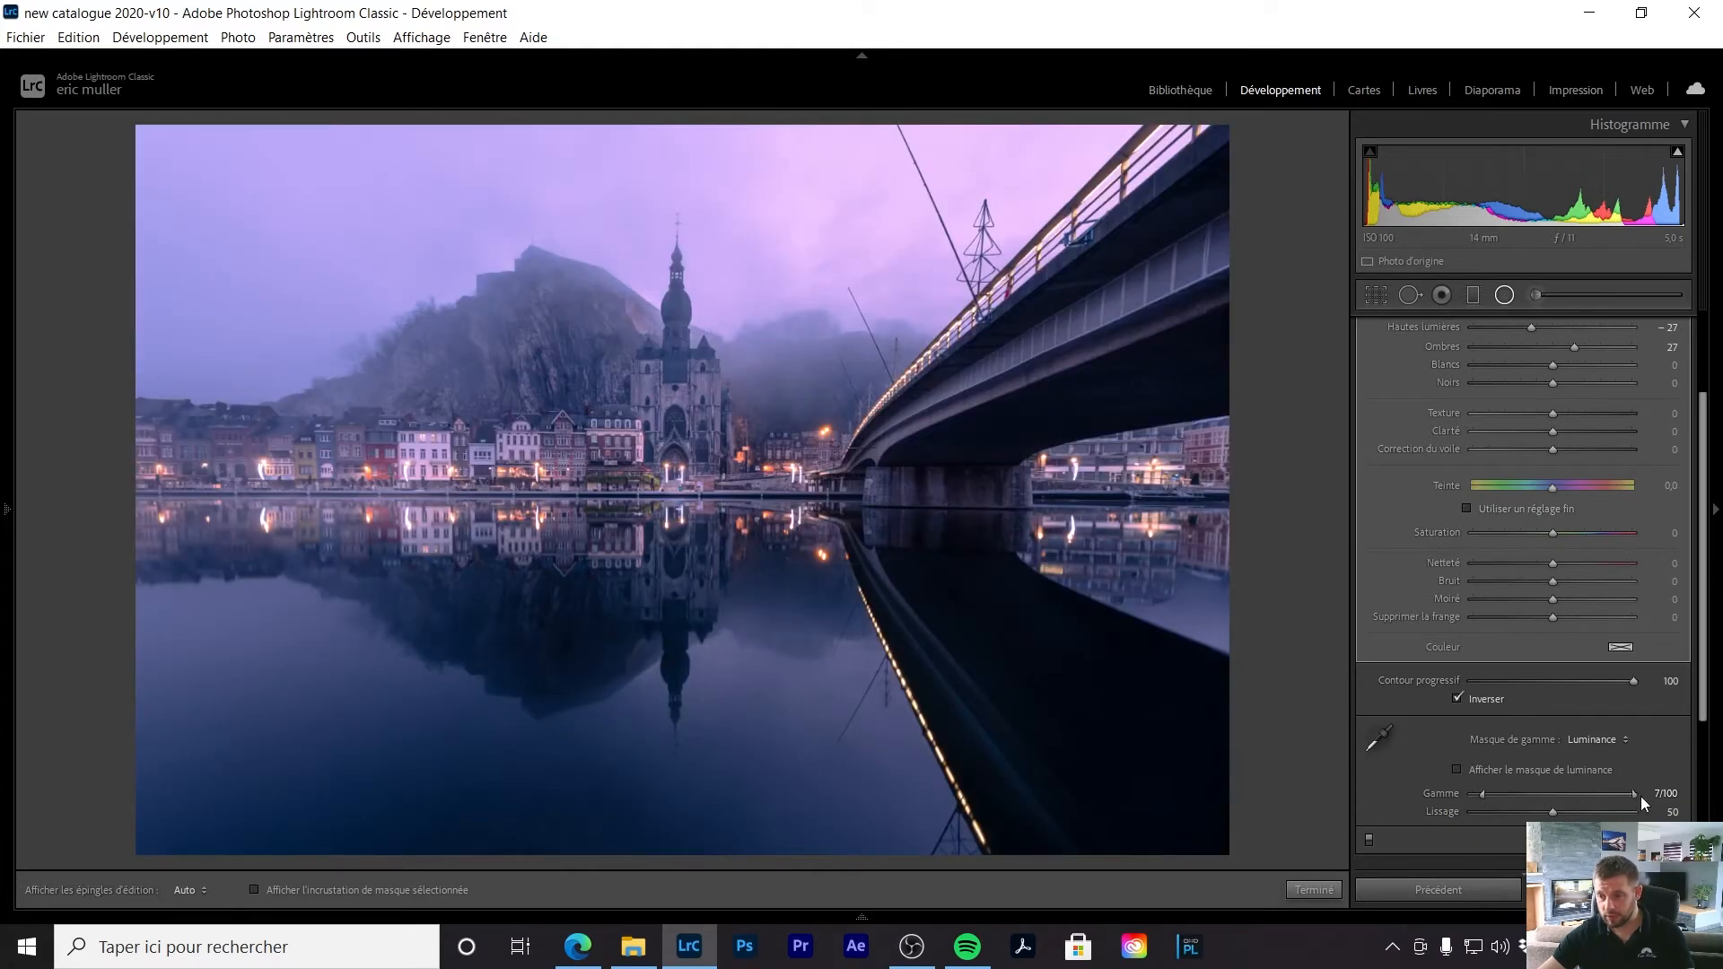
pyautogui.moveTo(1636, 795); pyautogui.dragTo(1605, 801)
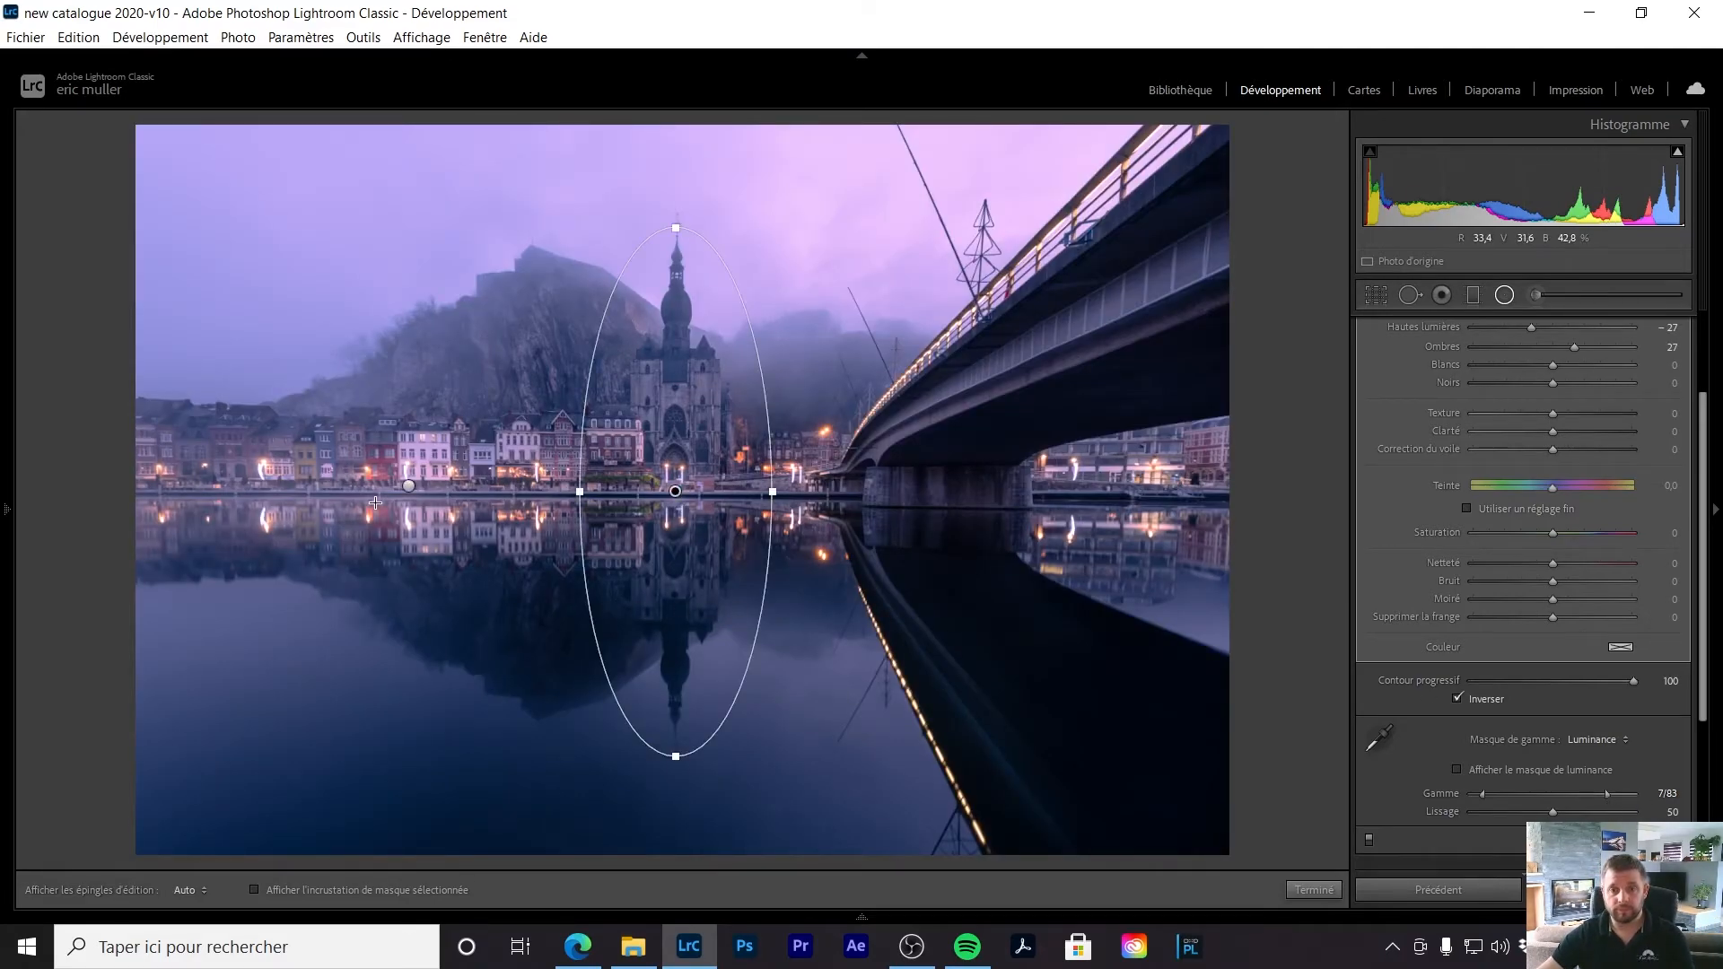
# Step: Add a luminance range mask with range 10/79 to the houses' radial filter and close the radial filter tool
pyautogui.click(412, 487)
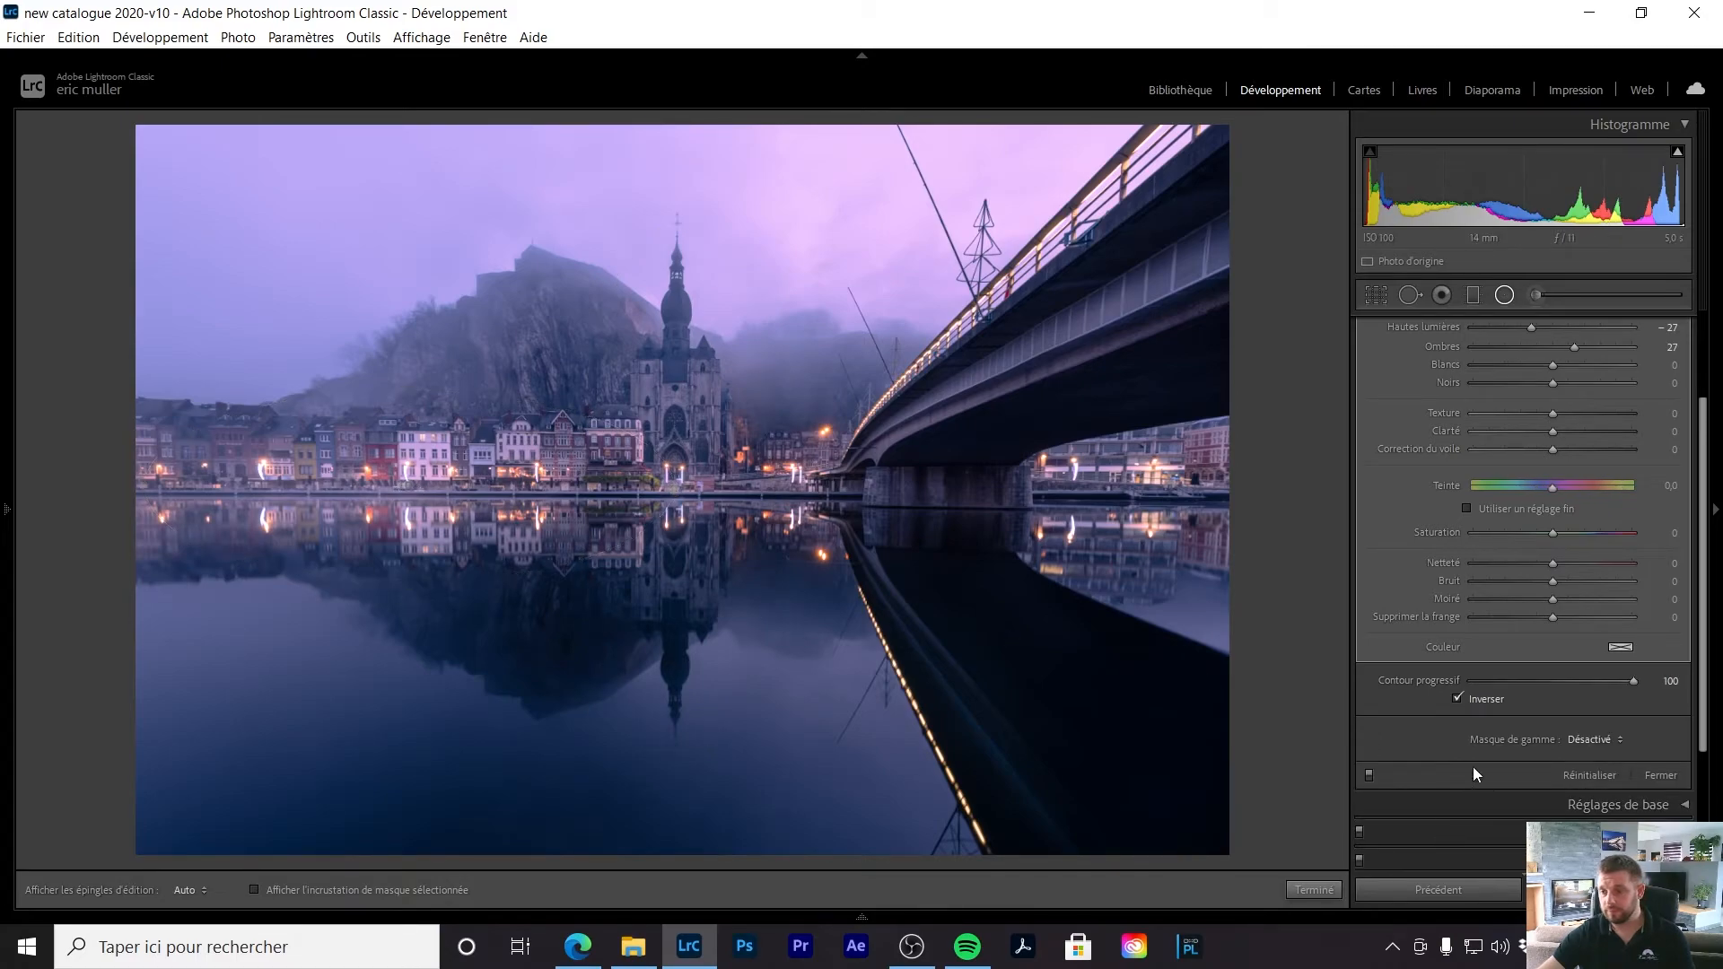
pyautogui.click(1595, 738)
pyautogui.click(1544, 806)
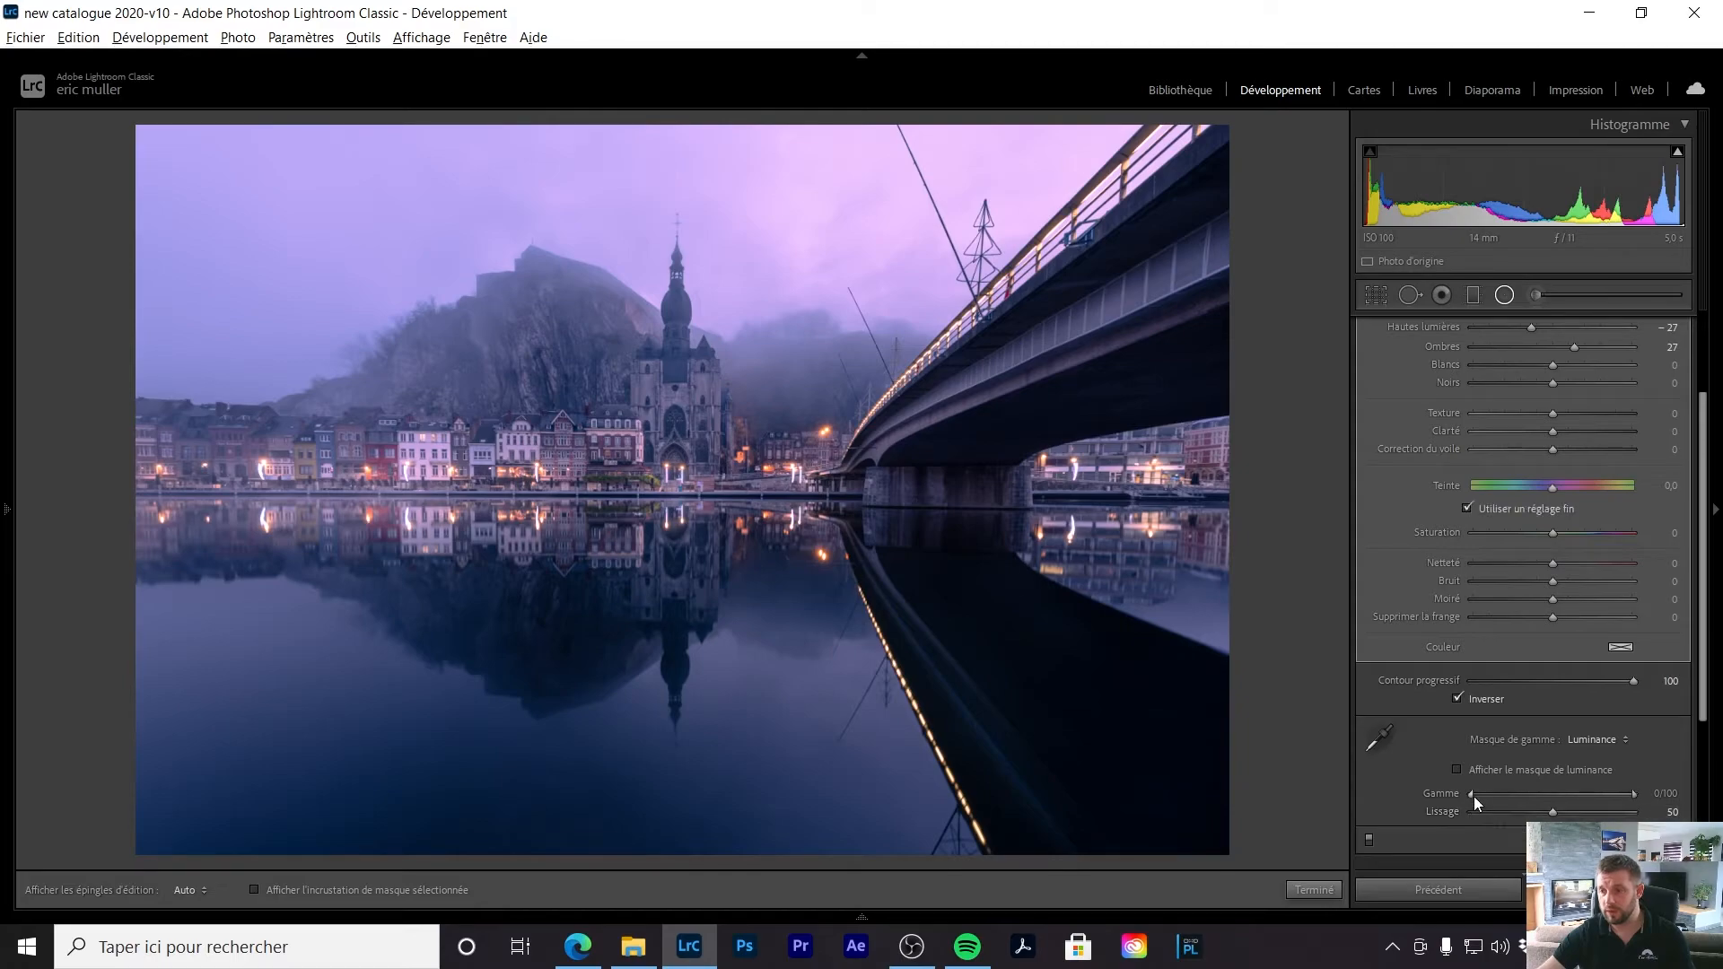
pyautogui.moveTo(1473, 794); pyautogui.dragTo(1489, 799)
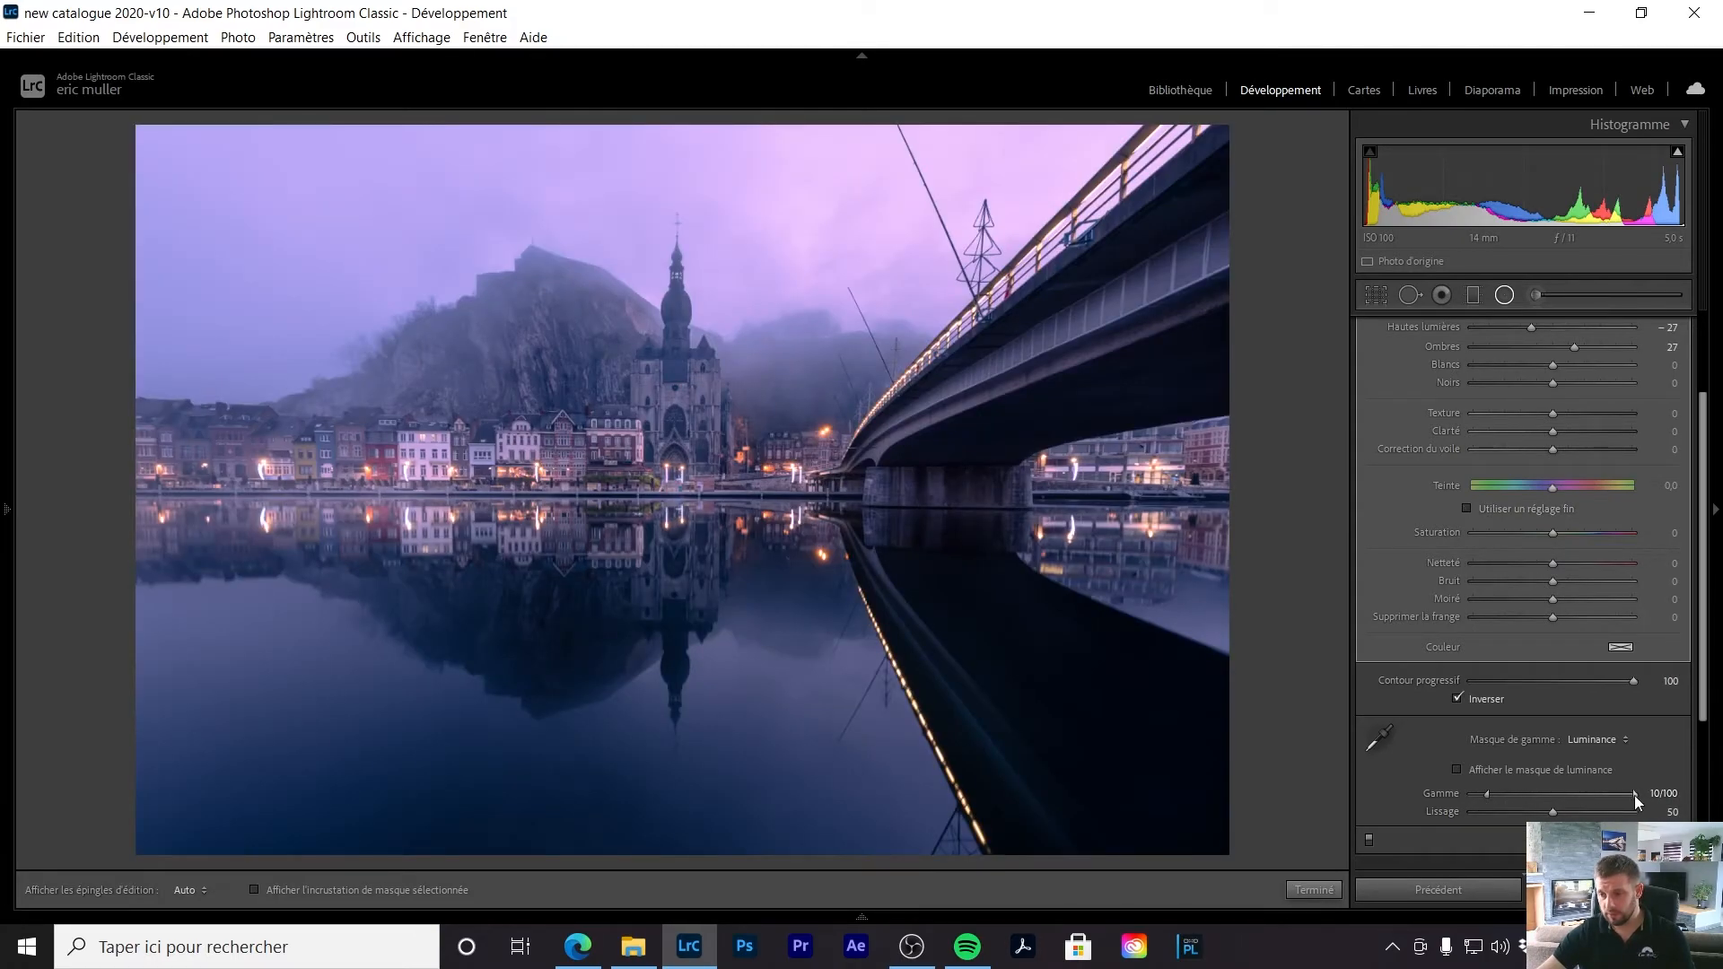
pyautogui.moveTo(1635, 793); pyautogui.dragTo(1592, 801)
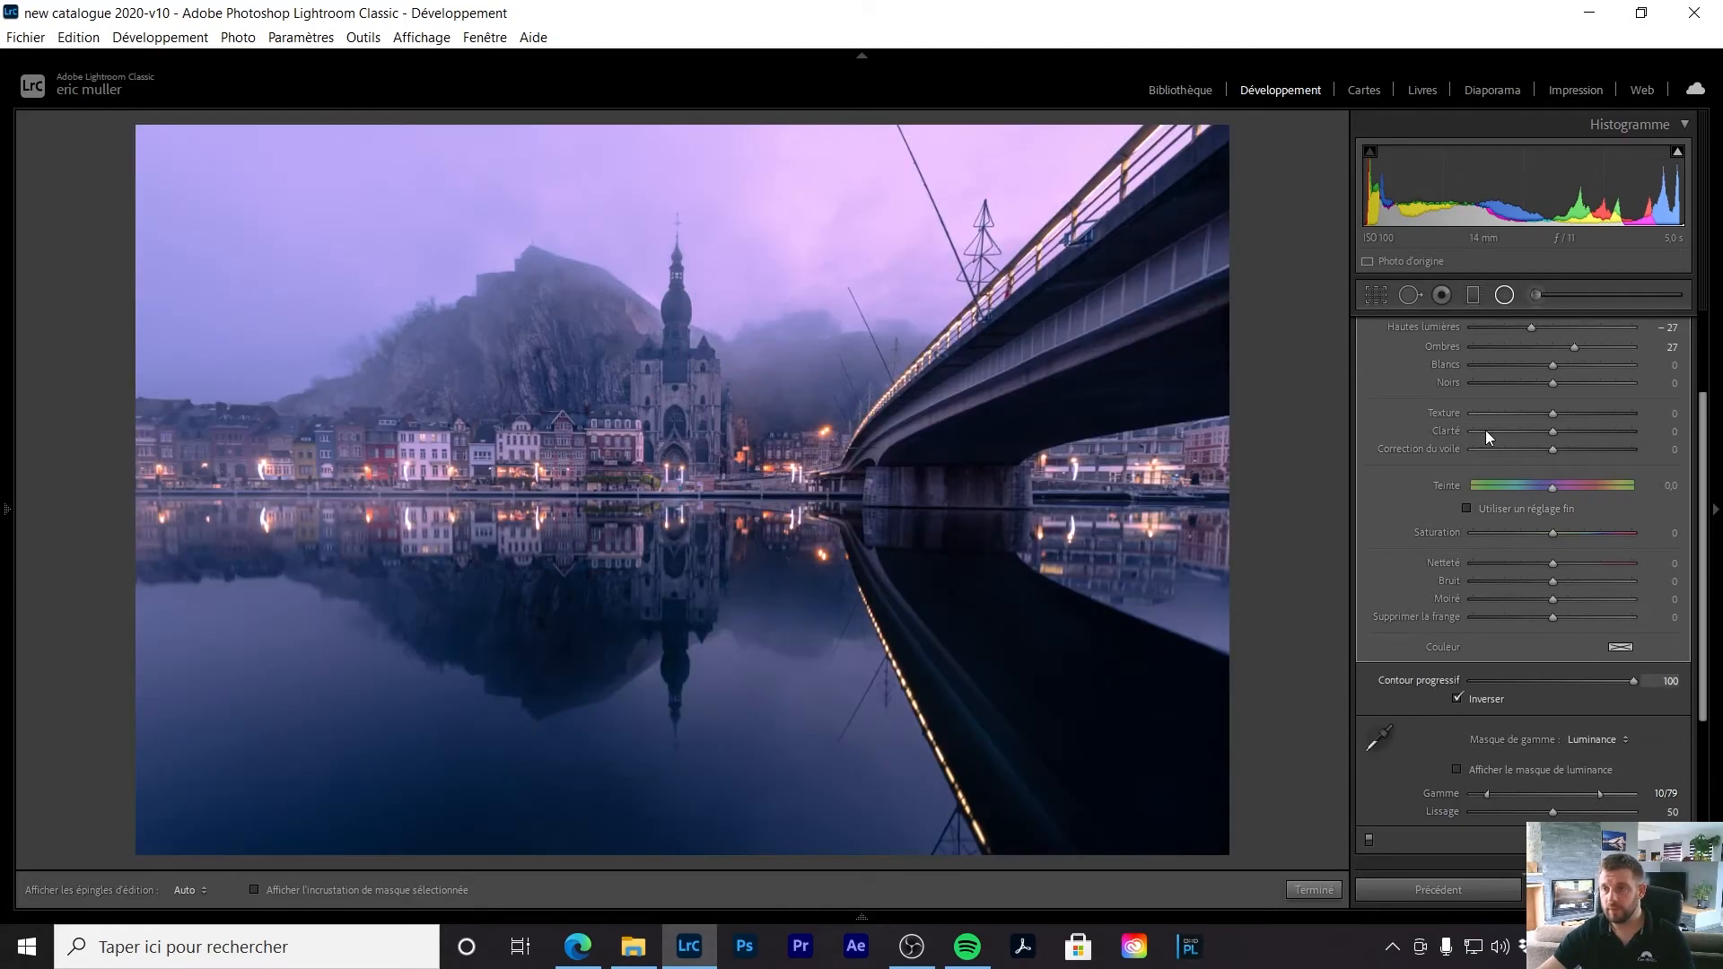
pyautogui.click(1505, 296)
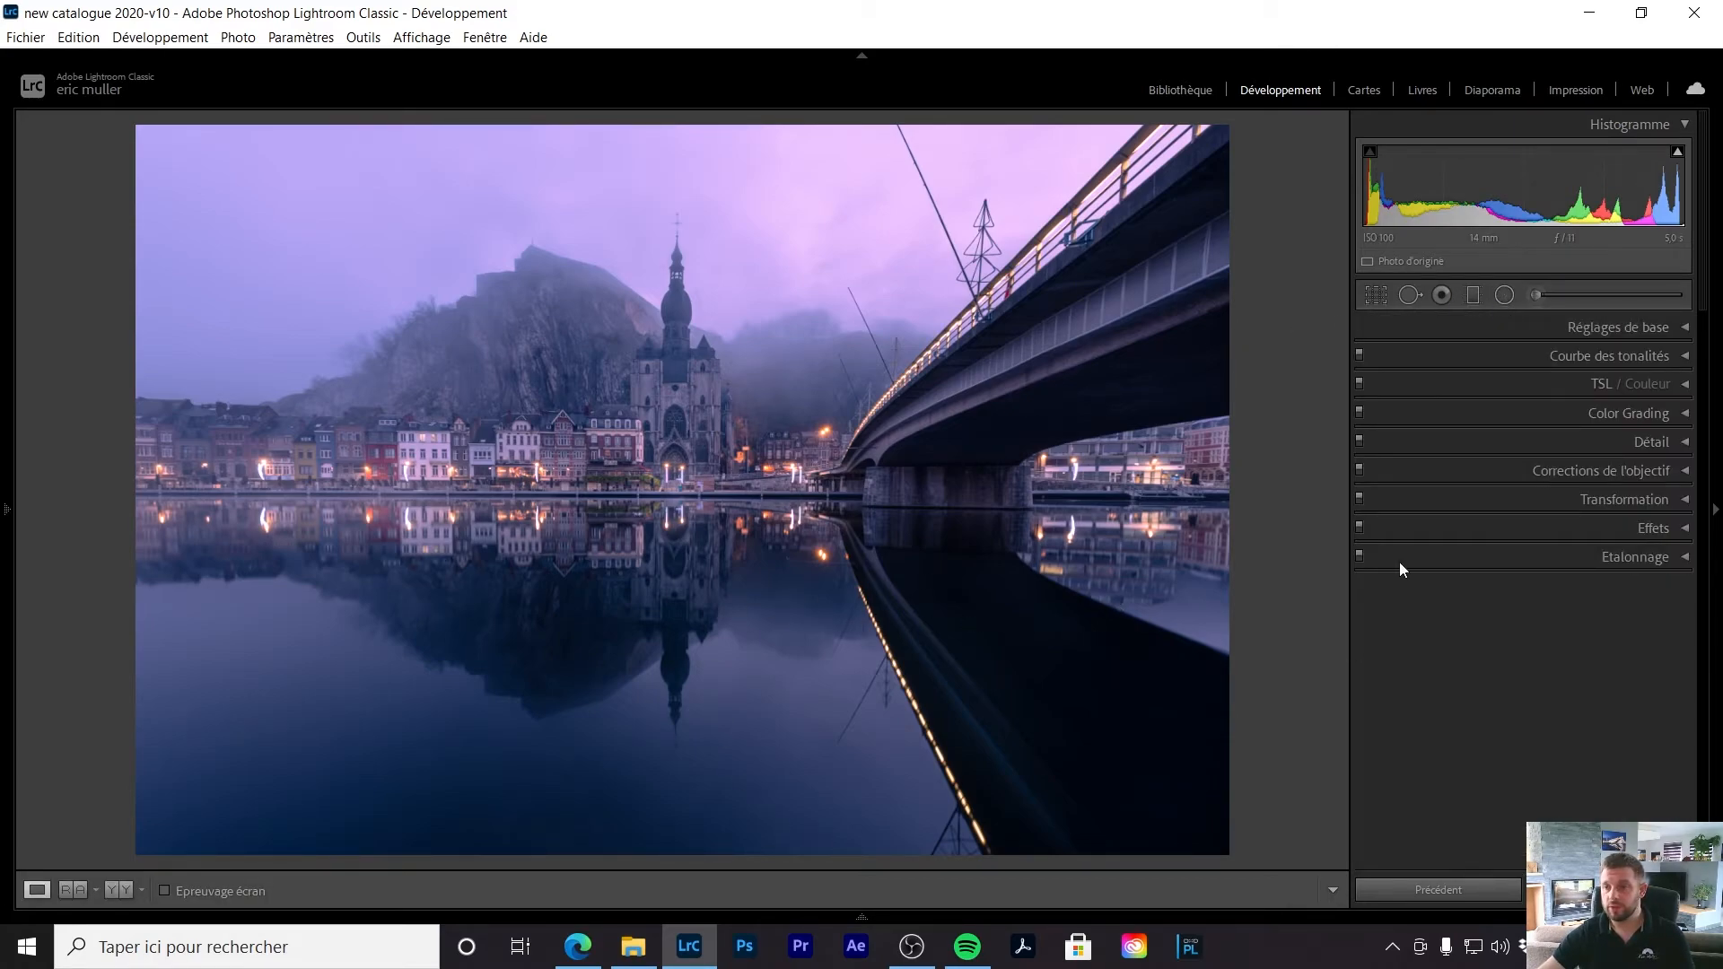
# Step: Compare the photo with and without the radial filters by toggling their effect off and on several times
pyautogui.click(1505, 298)
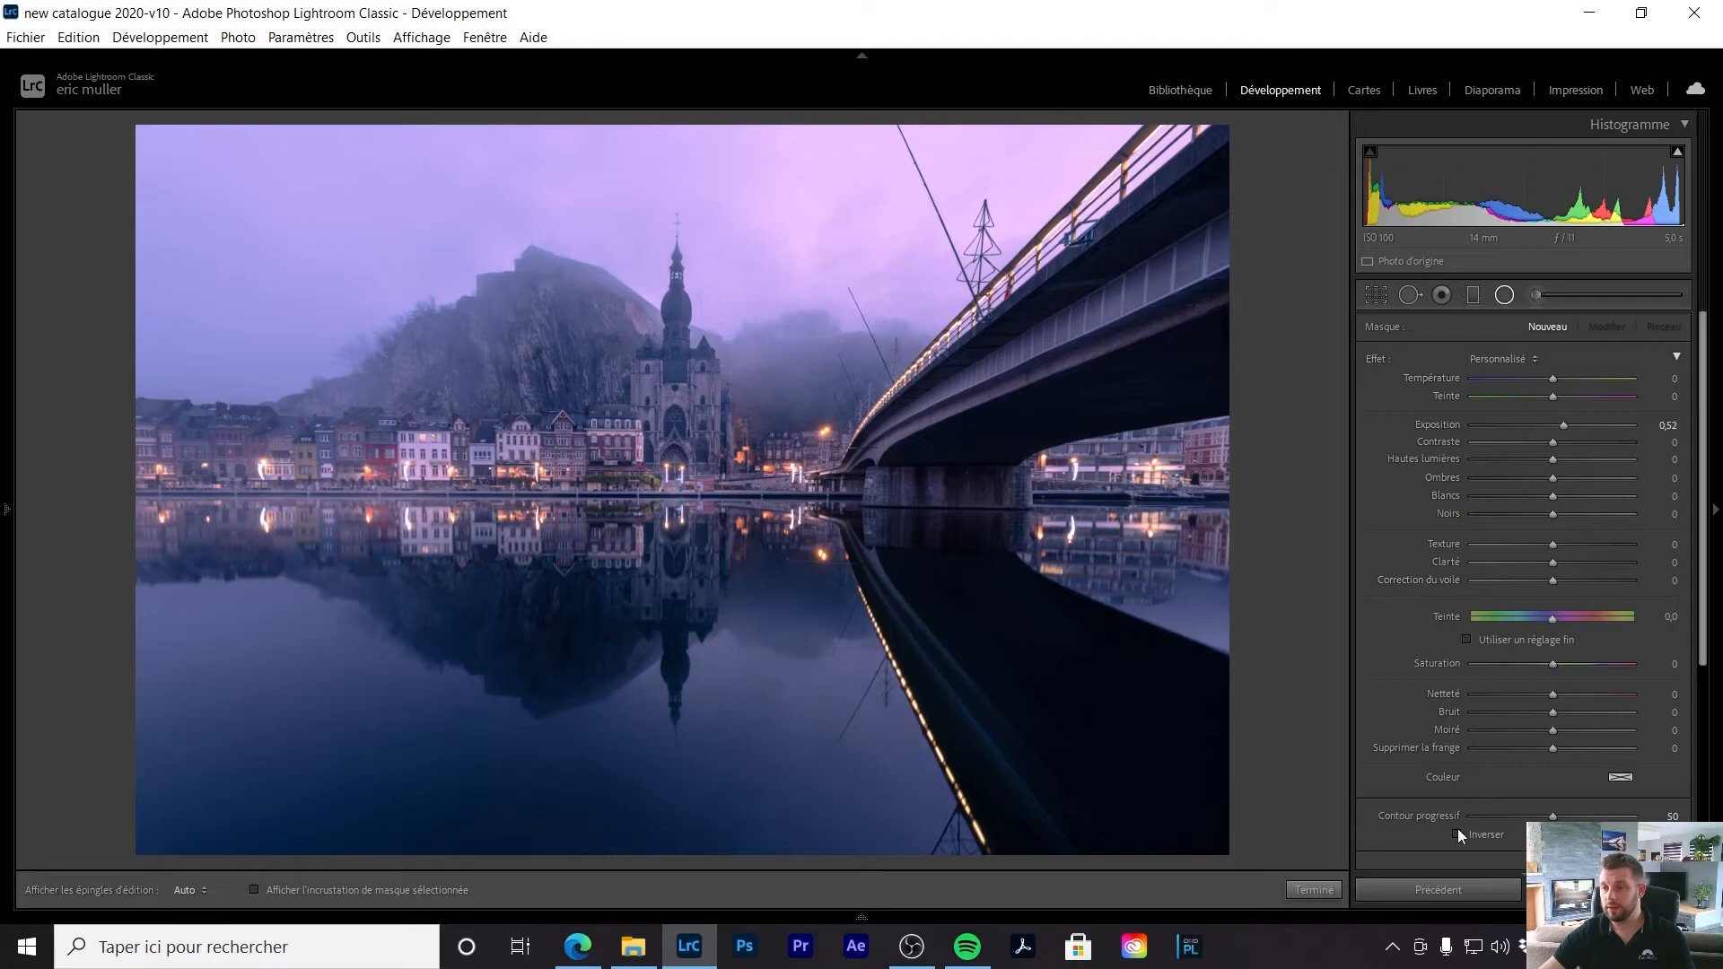
pyautogui.scroll(-3, 1388, 840)
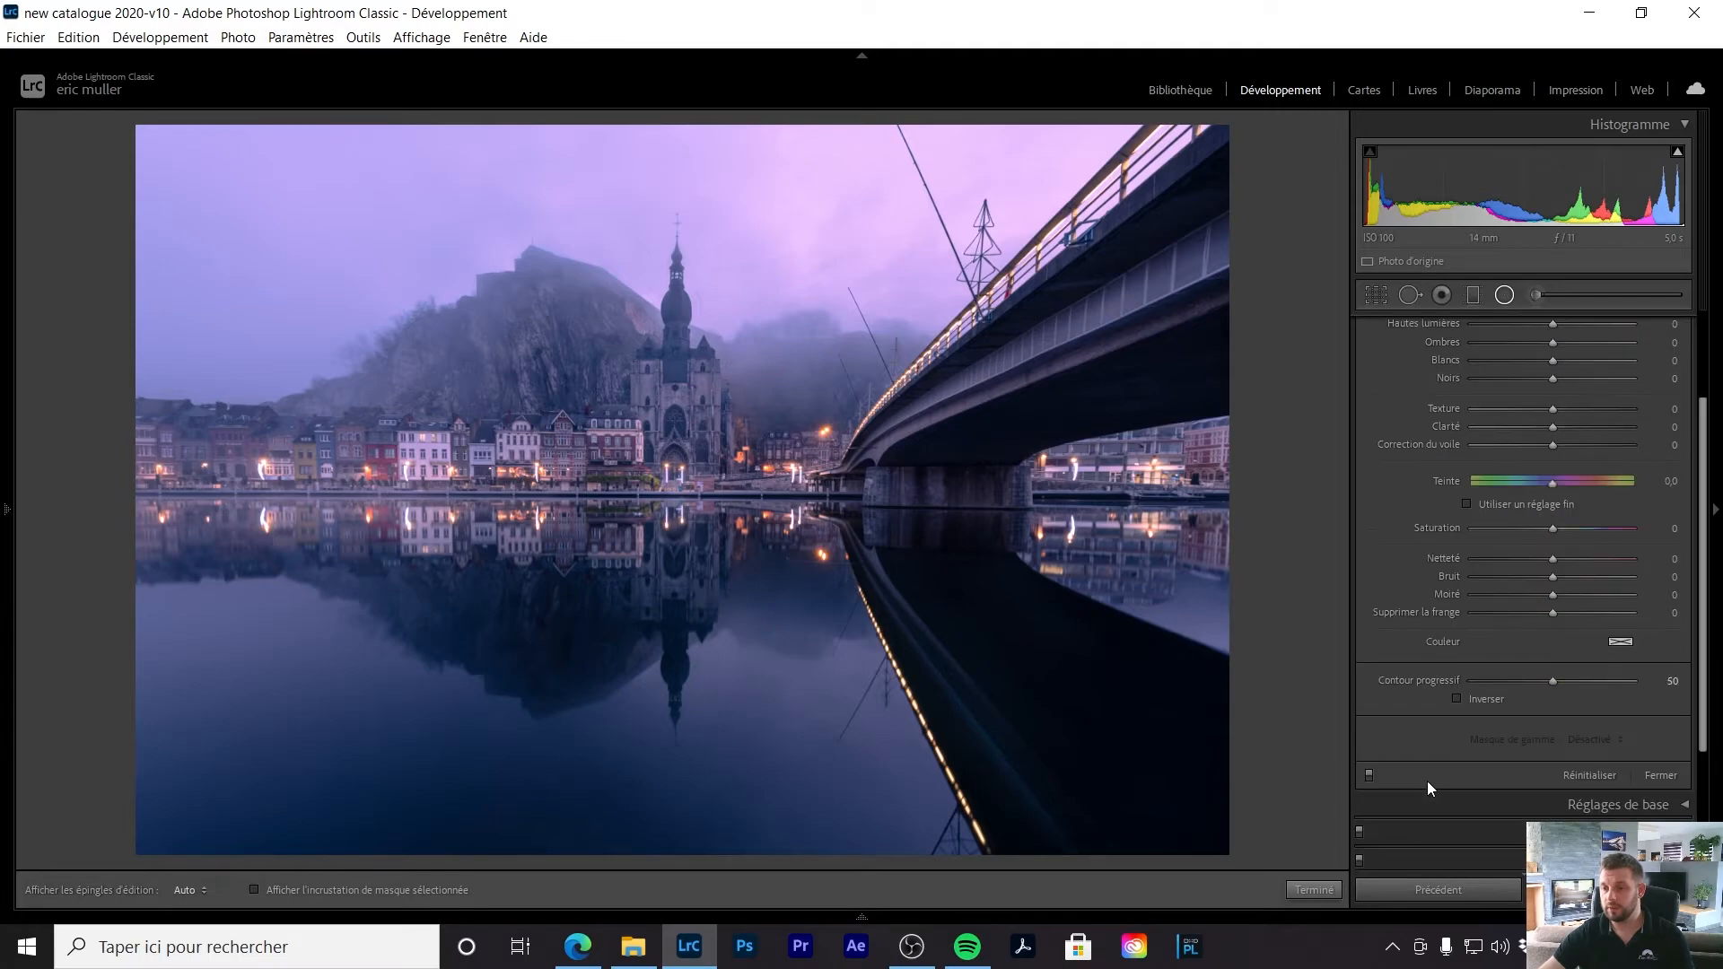
pyautogui.click(1369, 775)
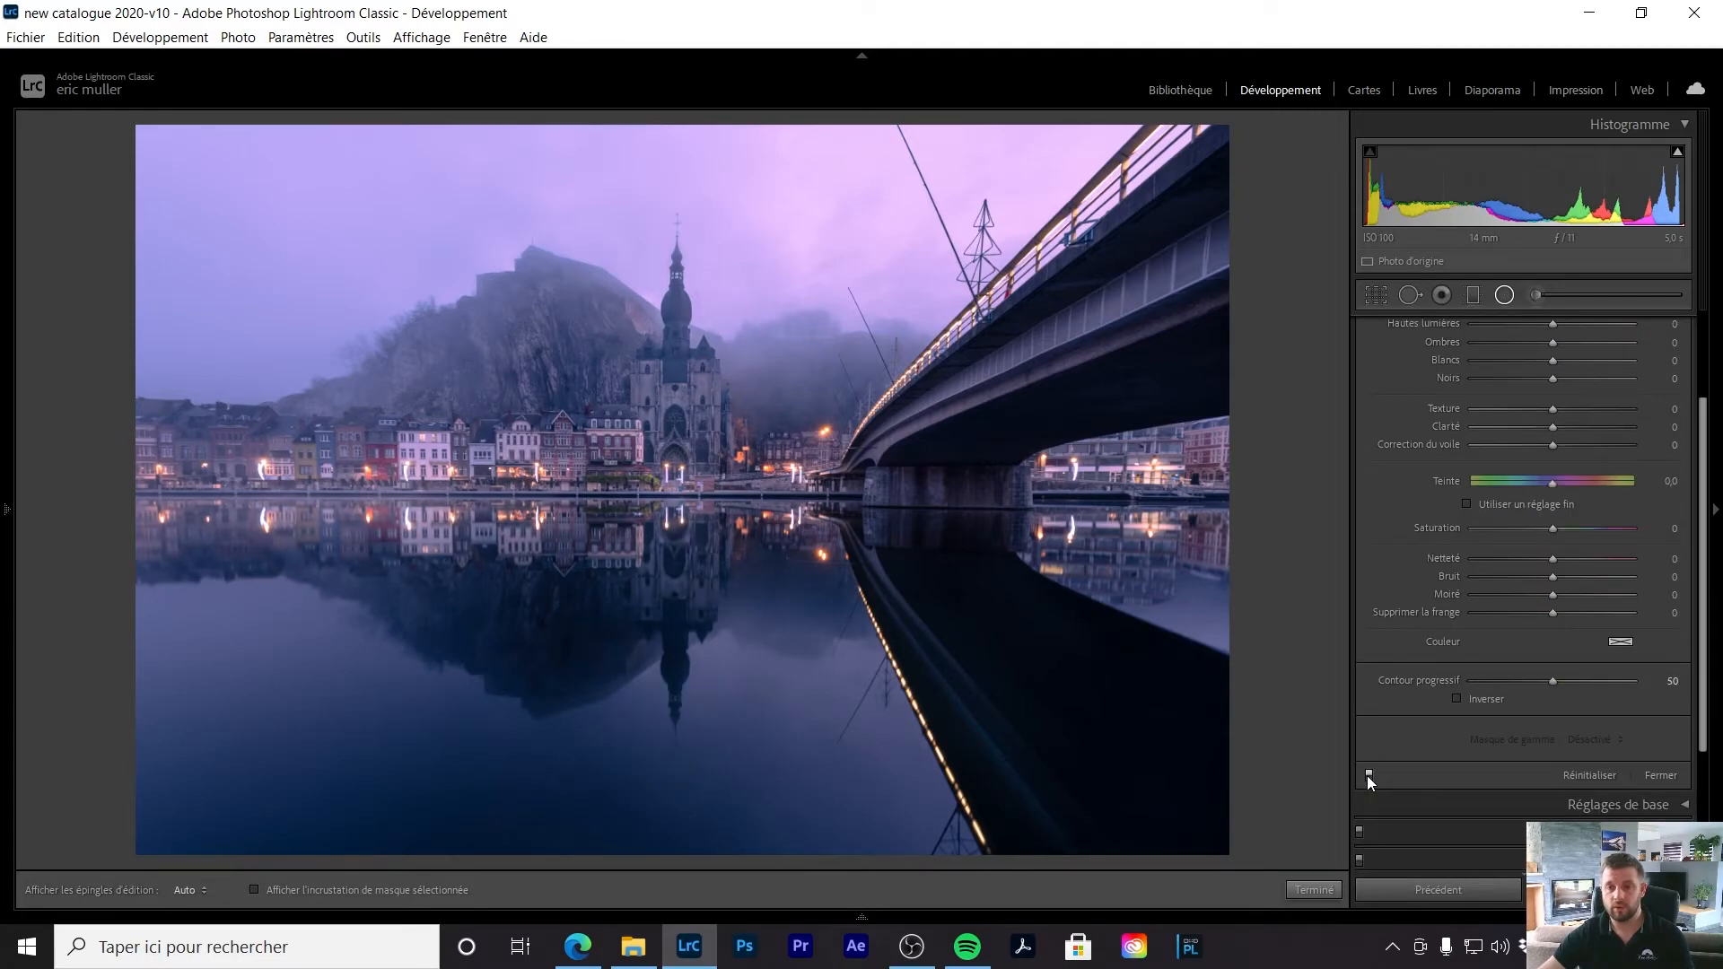
pyautogui.click(1368, 776)
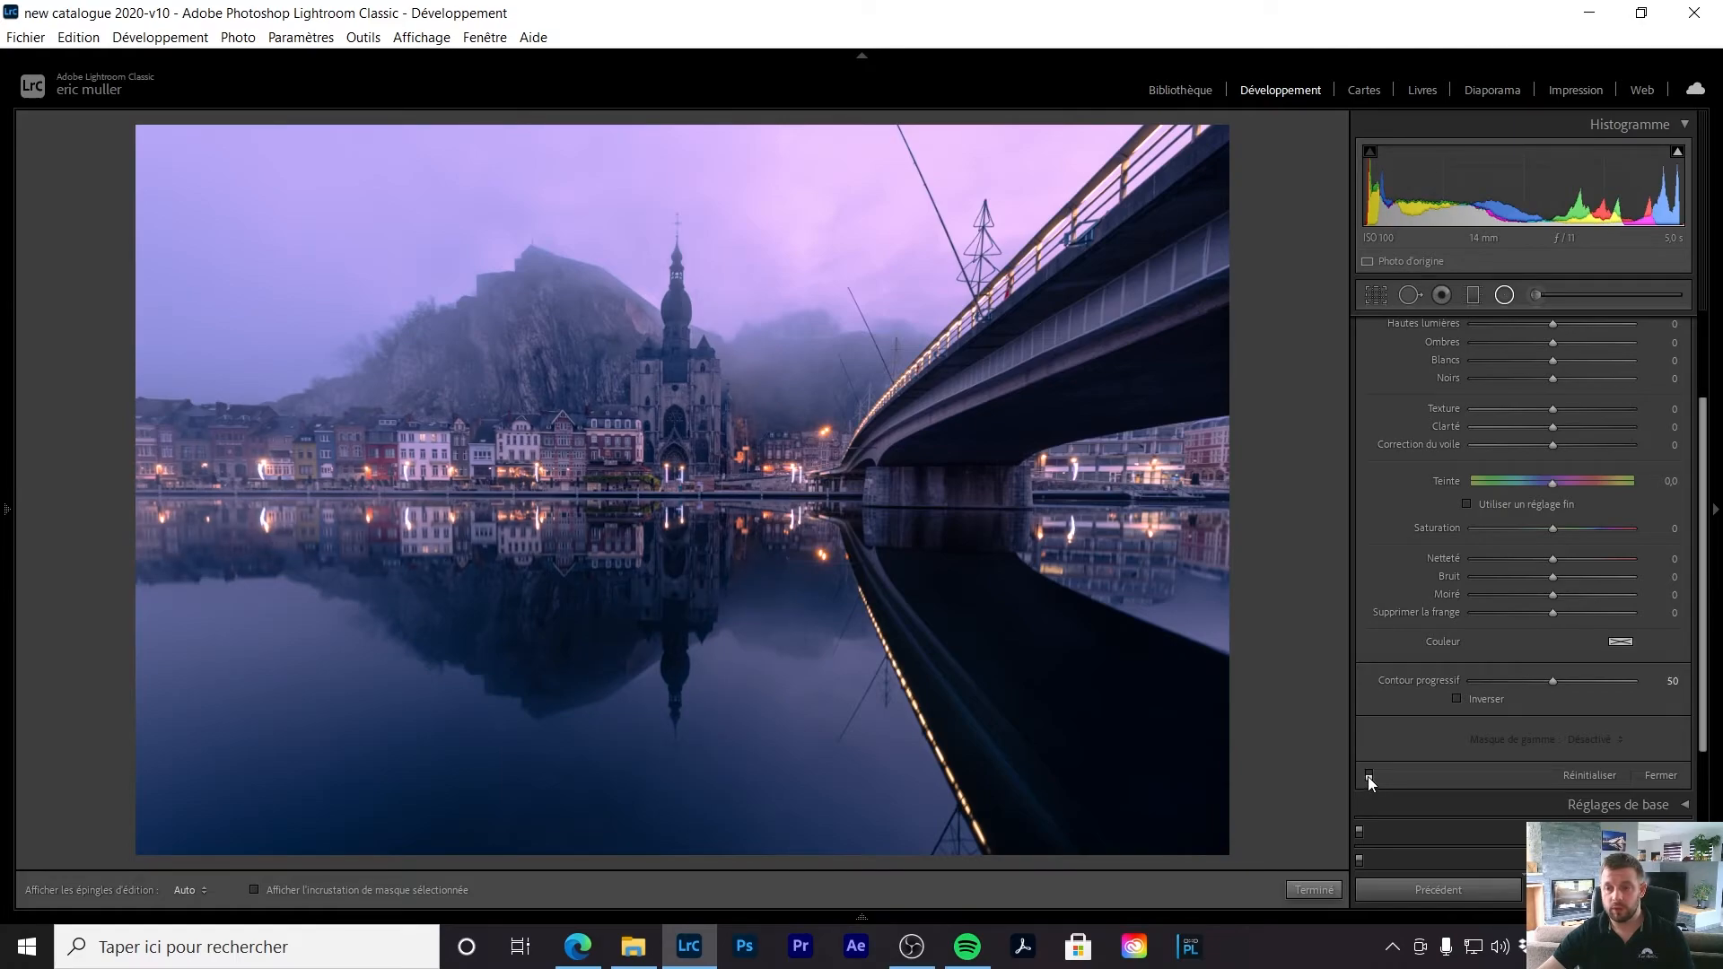
pyautogui.click(1368, 777)
pyautogui.click(1368, 777)
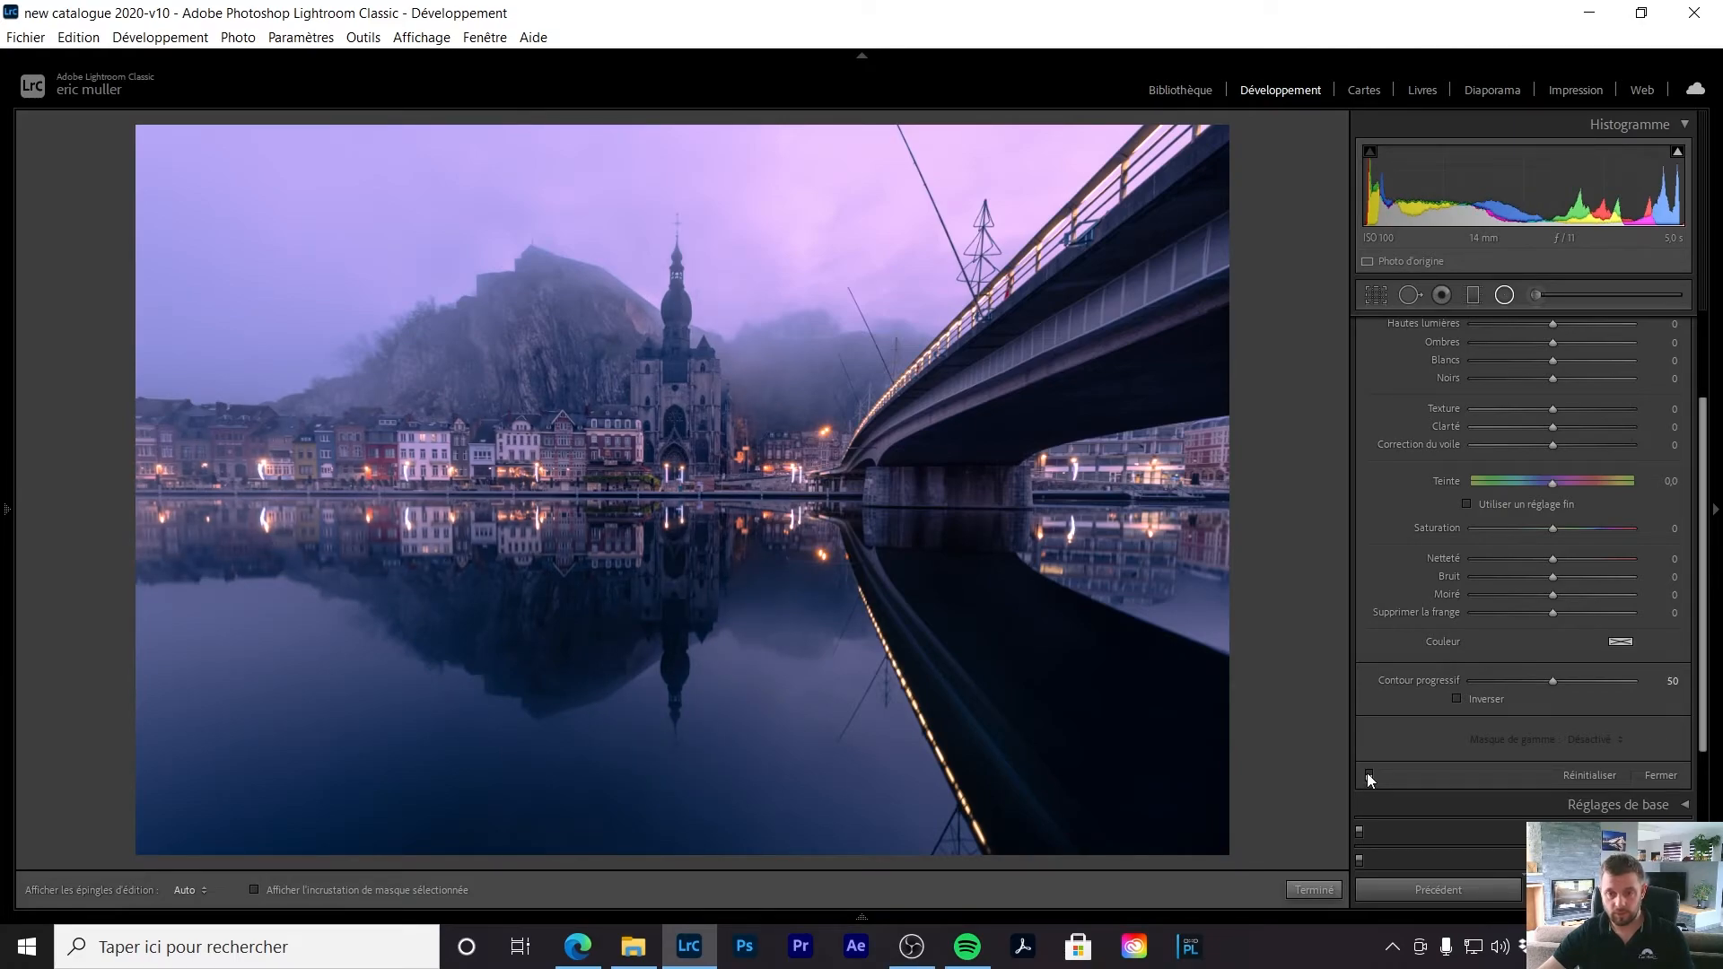
pyautogui.click(1368, 776)
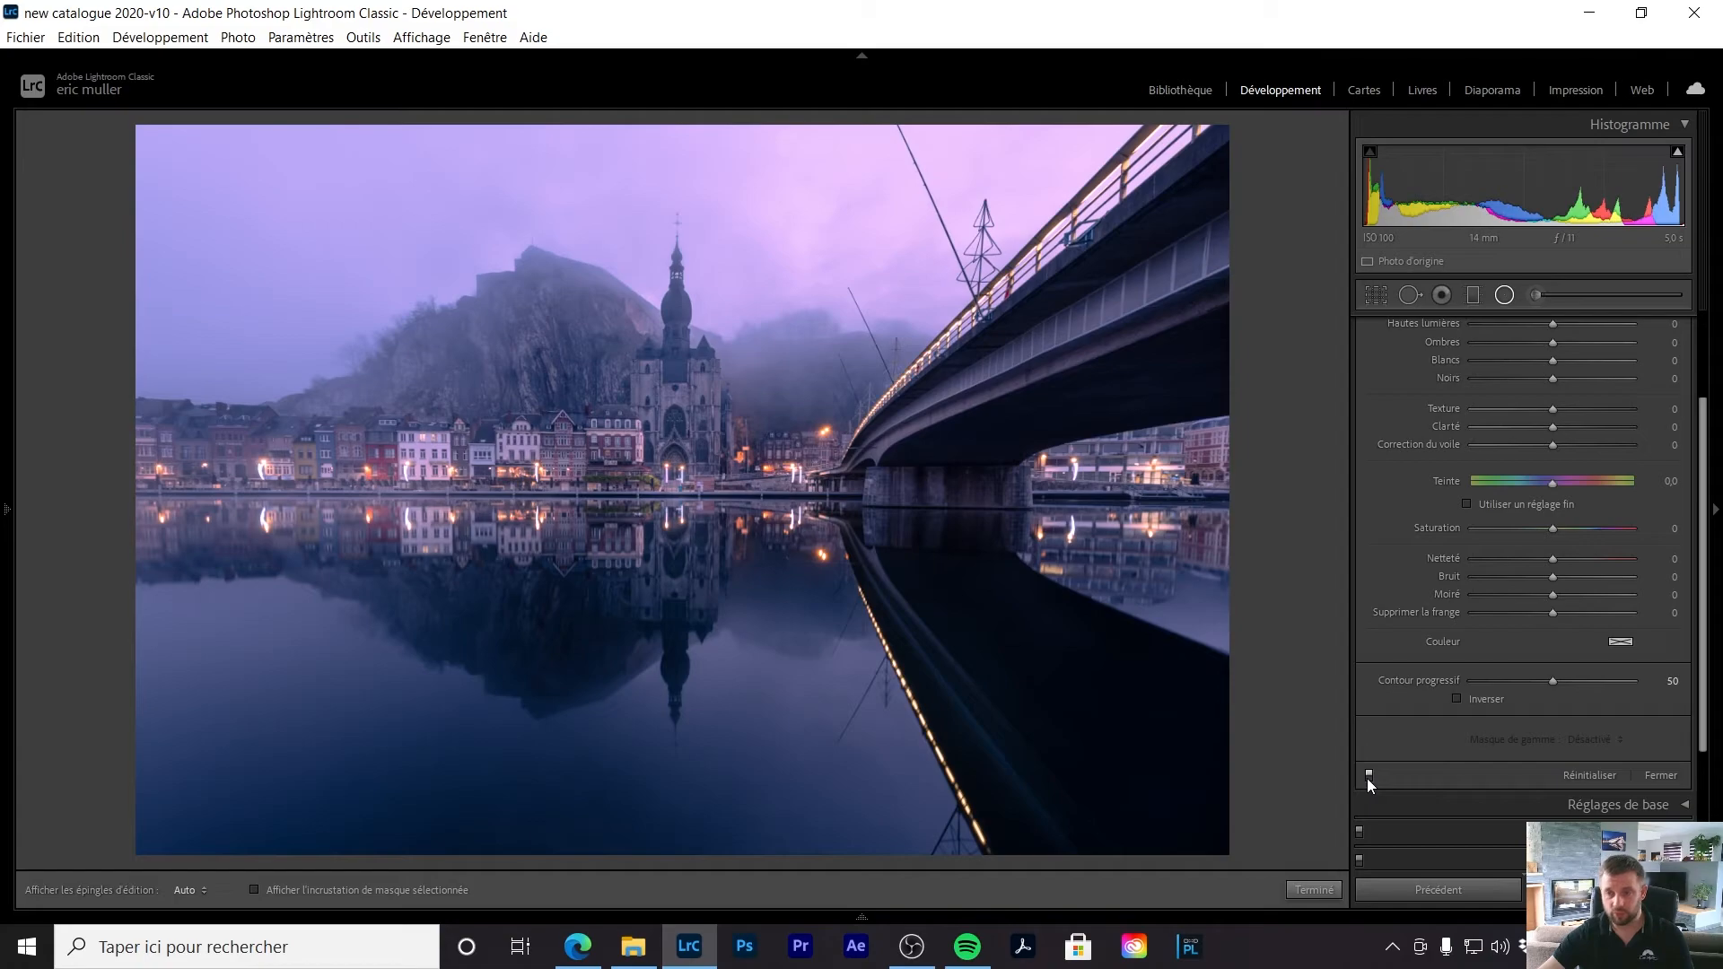
pyautogui.click(1368, 776)
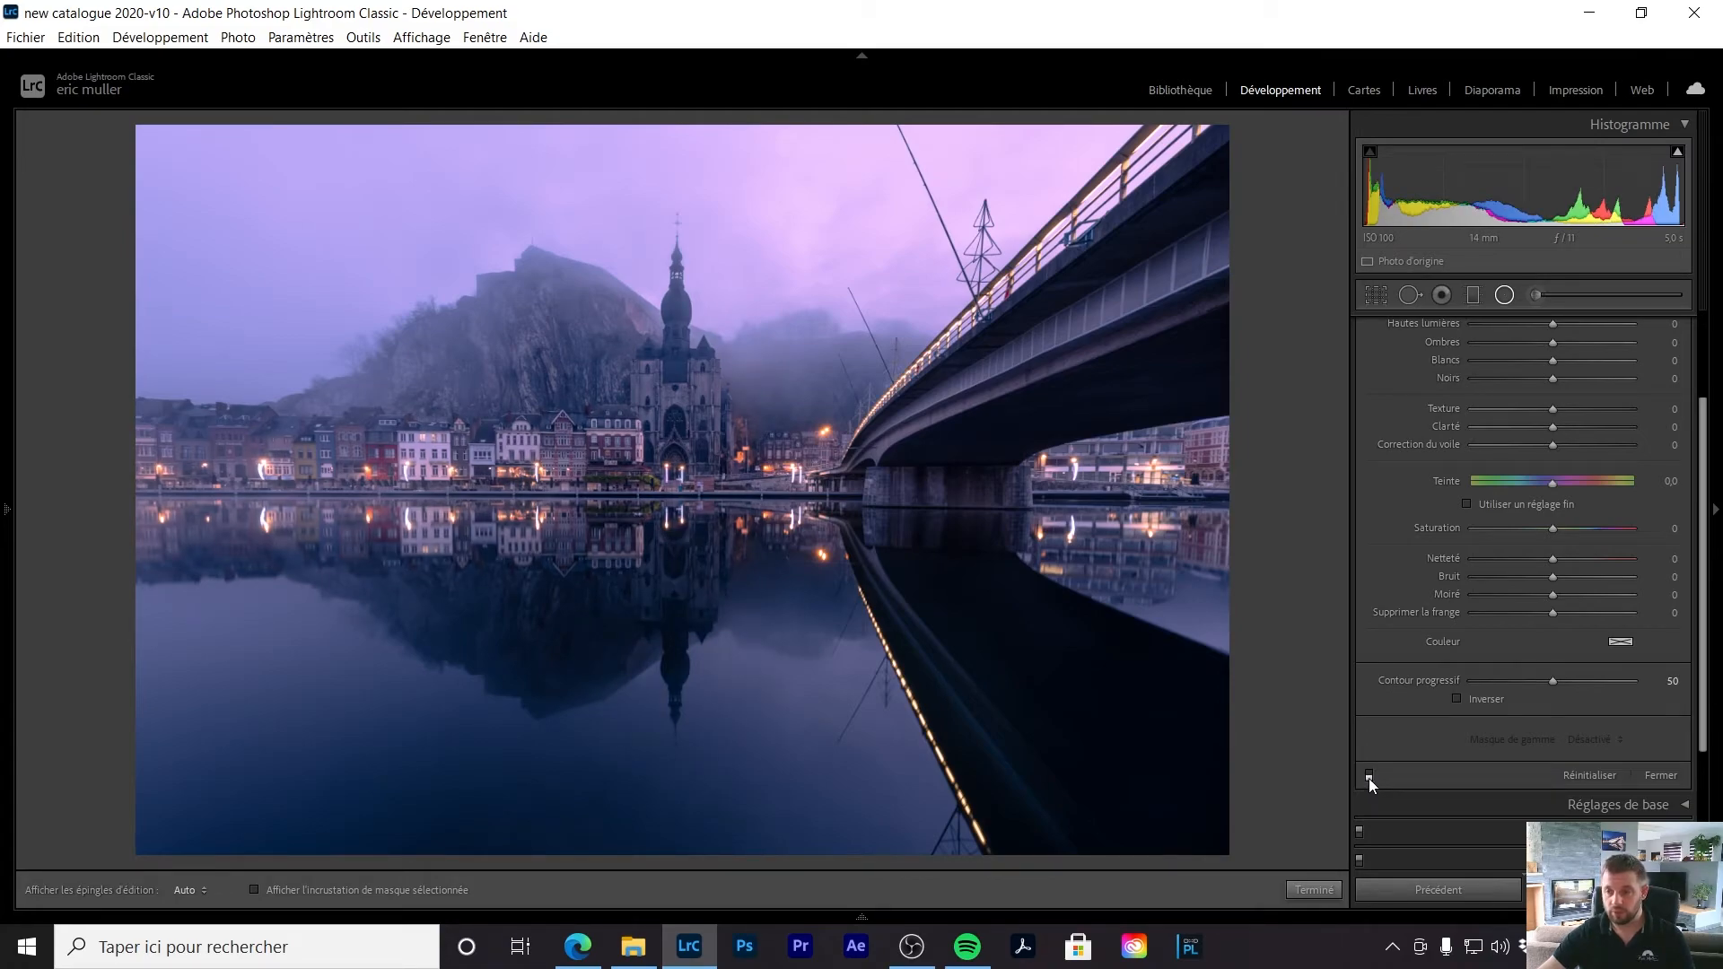
pyautogui.click(1369, 776)
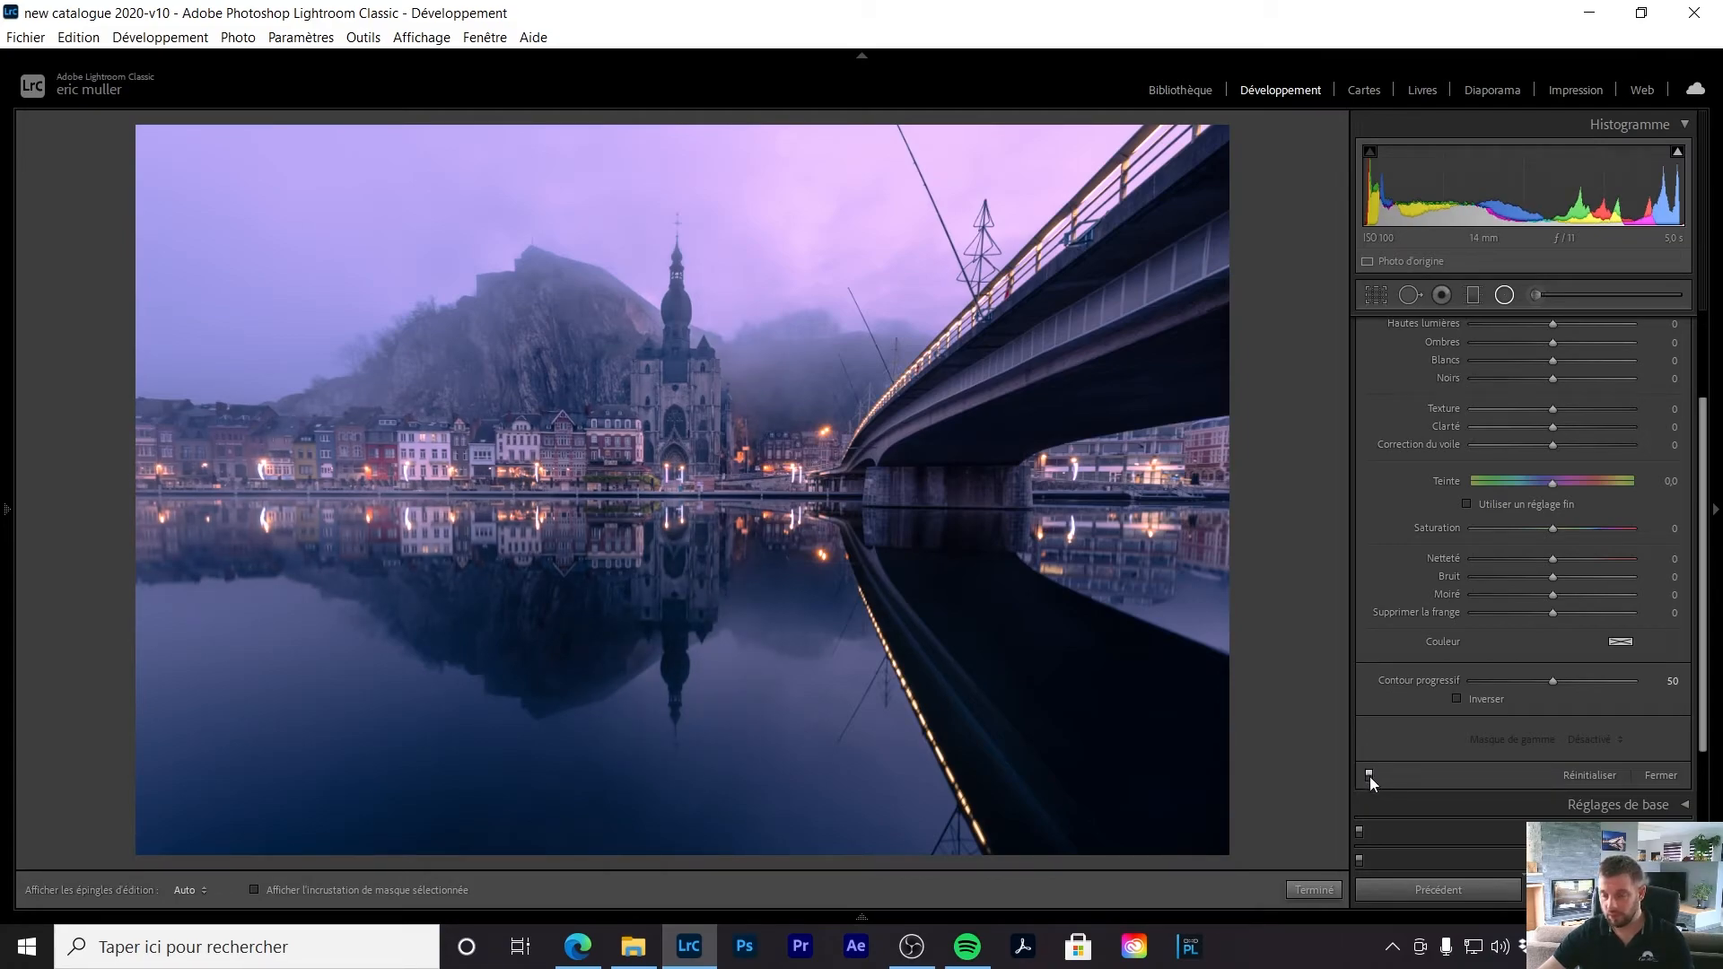
pyautogui.click(1368, 777)
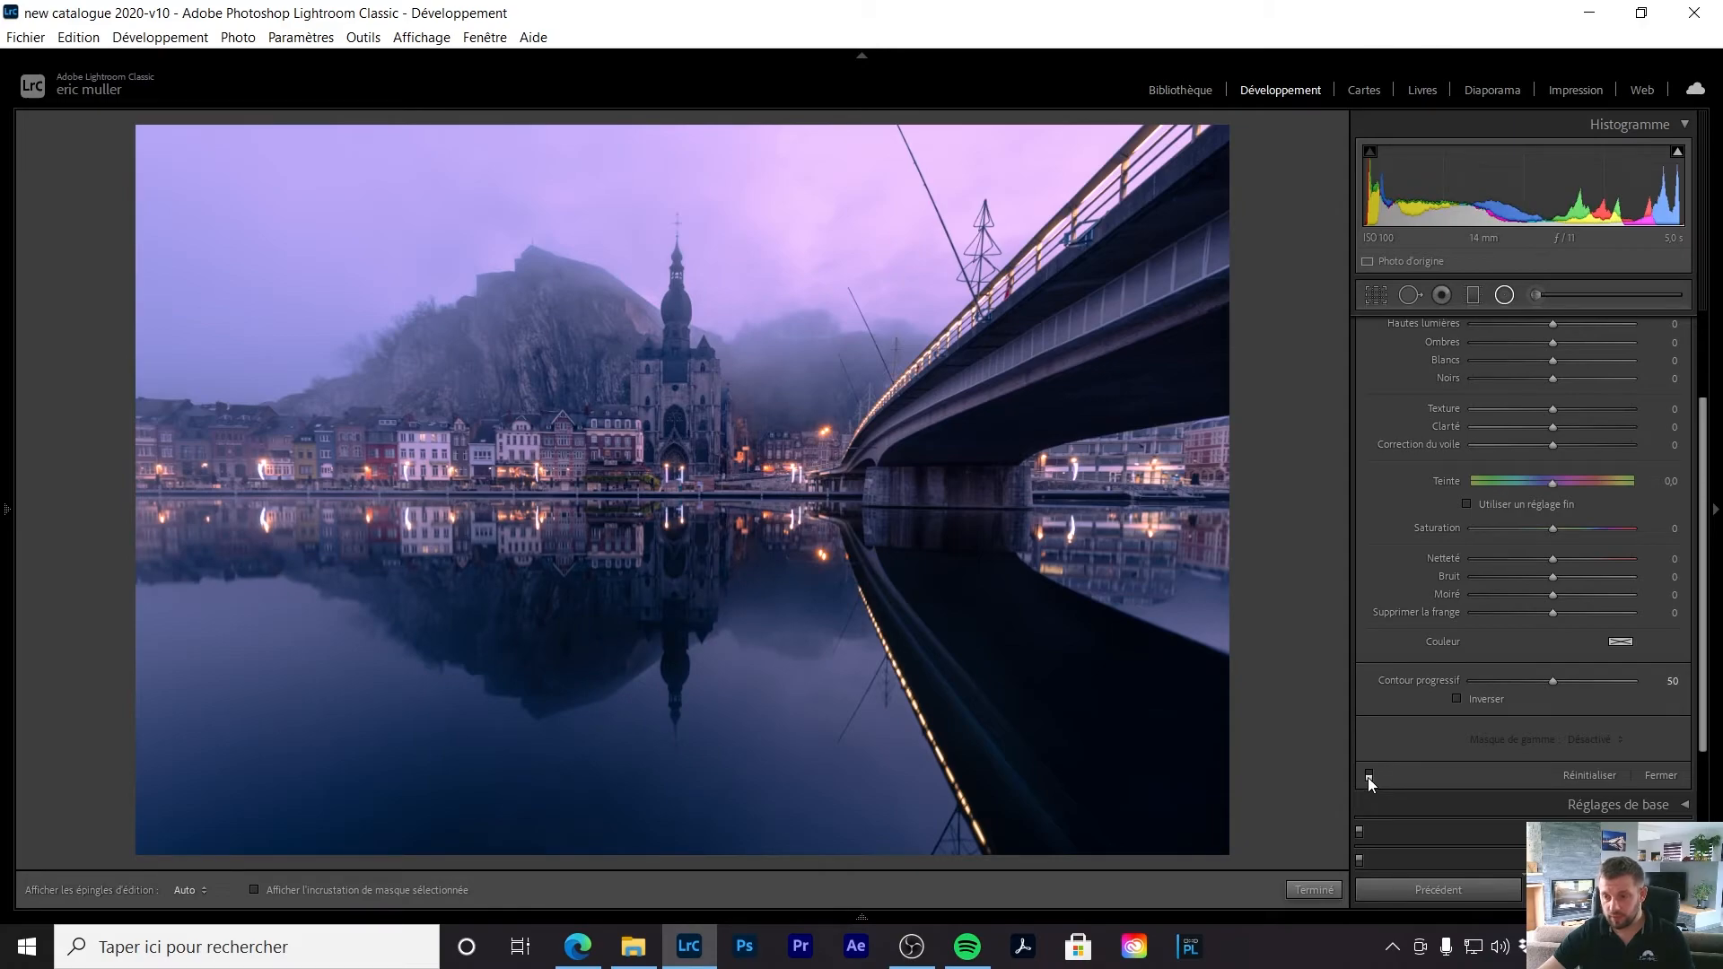
pyautogui.click(1368, 776)
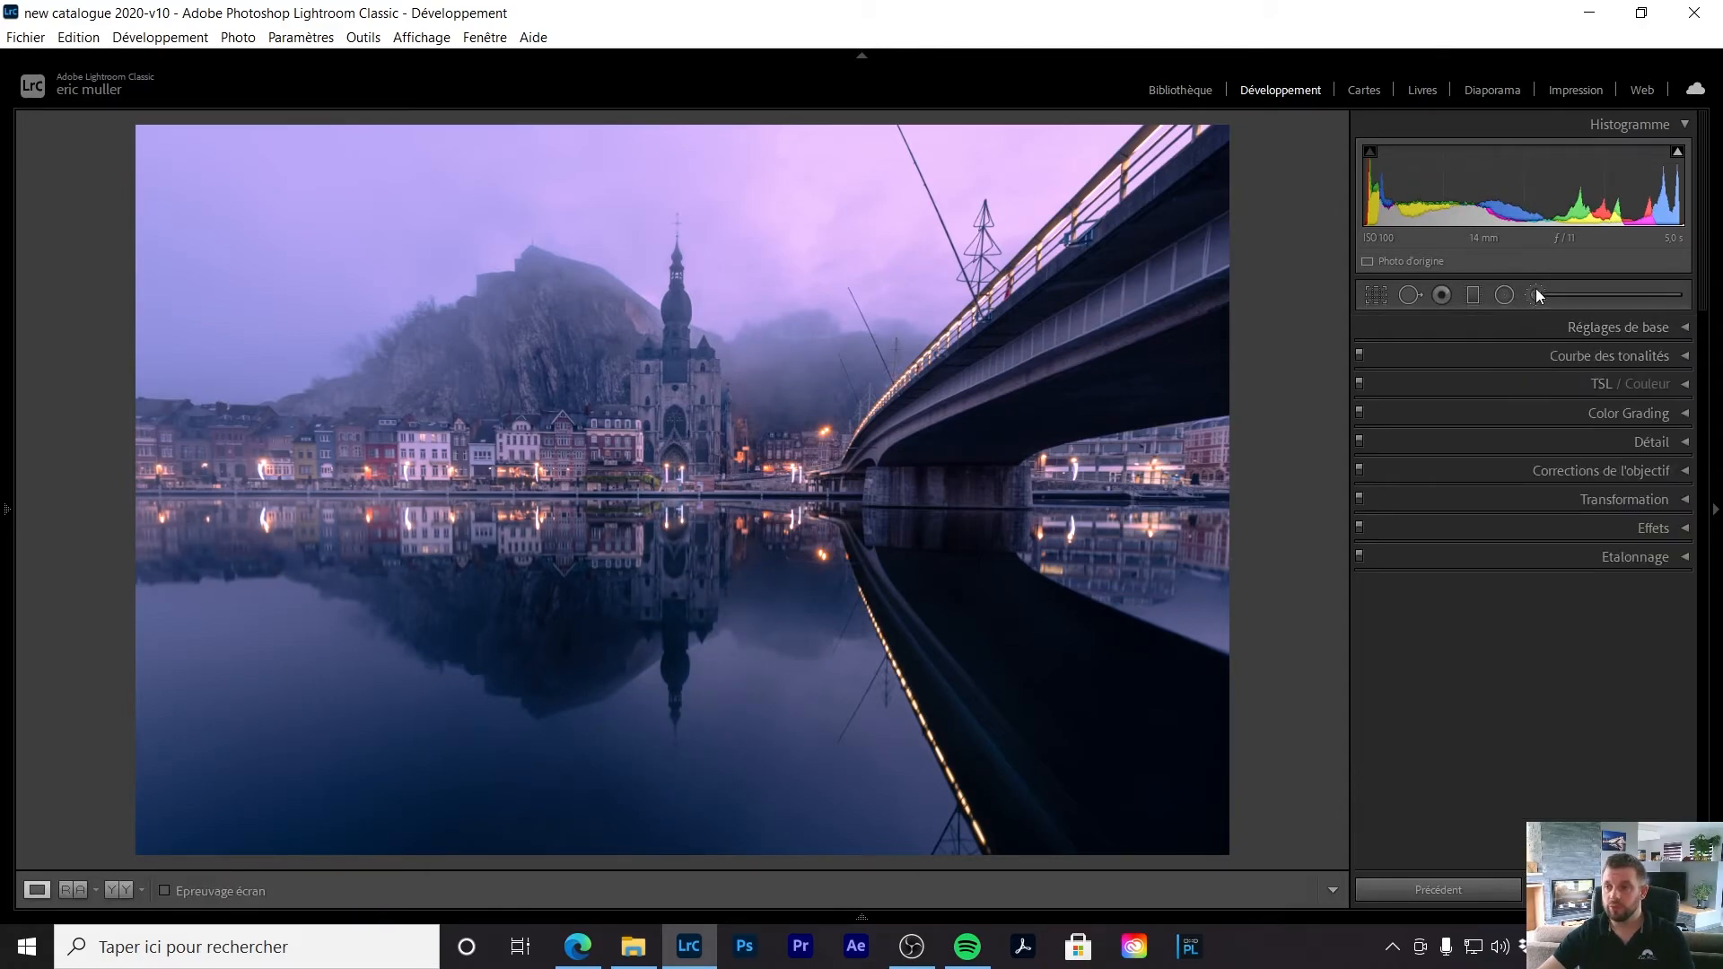
# Step: Compare the photo with and without the brush adjustments, check it against the original and return to the single-photo view
pyautogui.click(1537, 293)
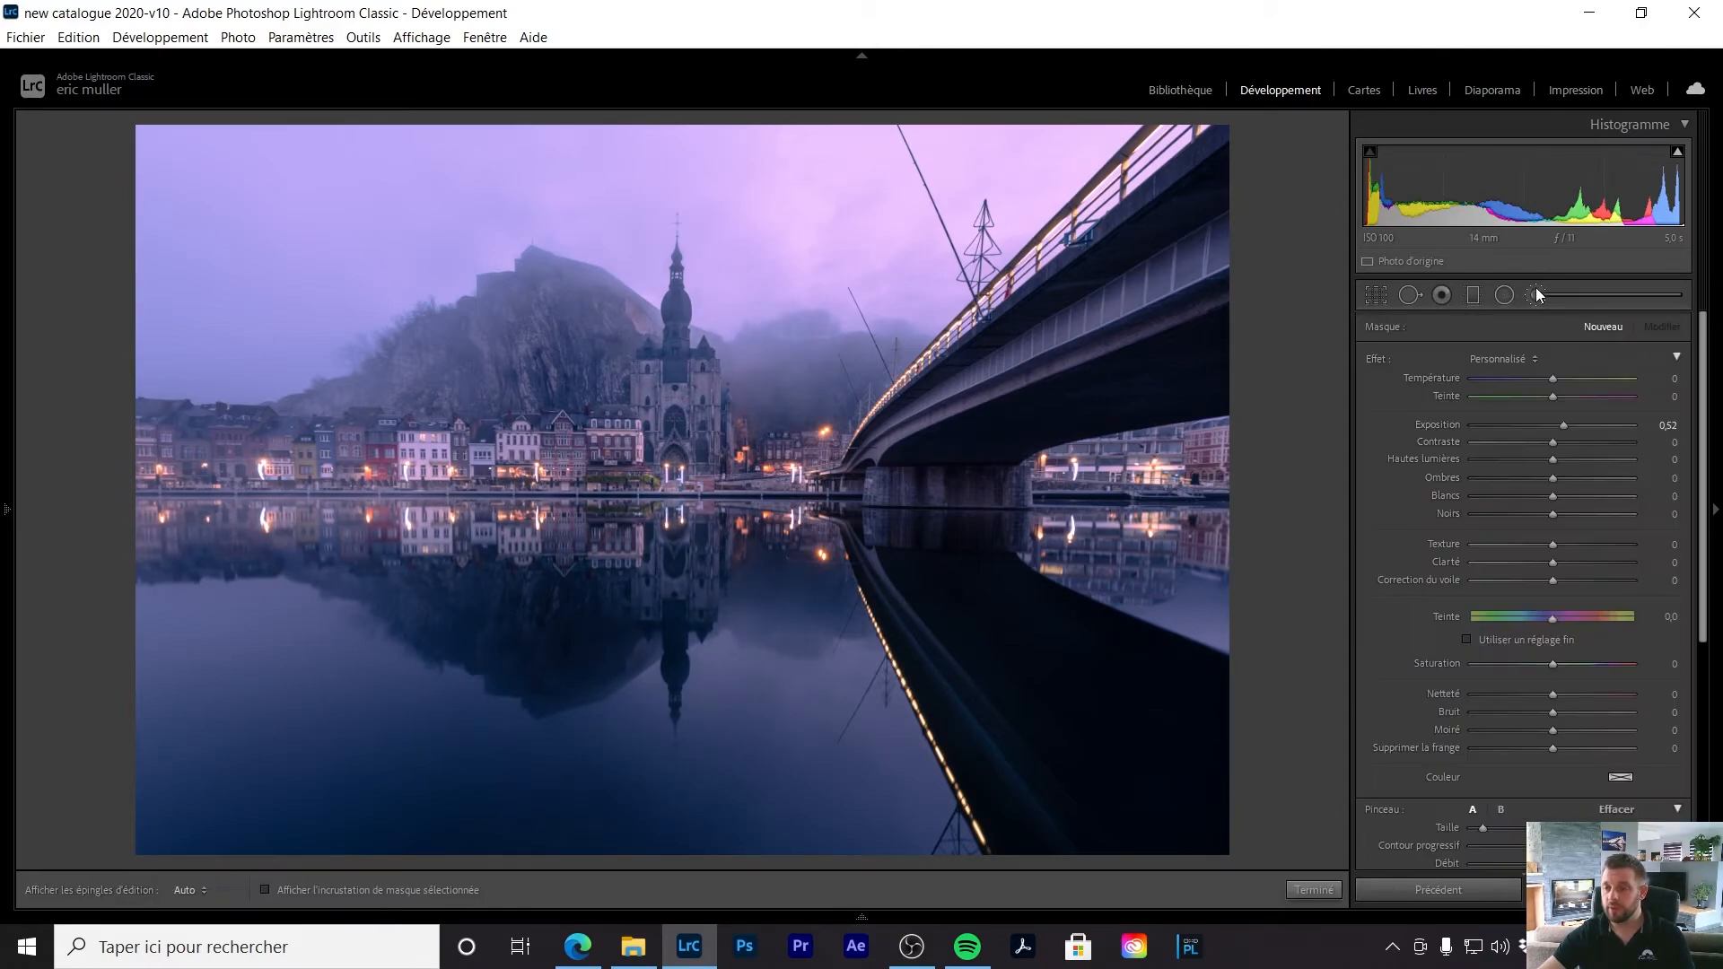
pyautogui.scroll(-3, 1477, 838)
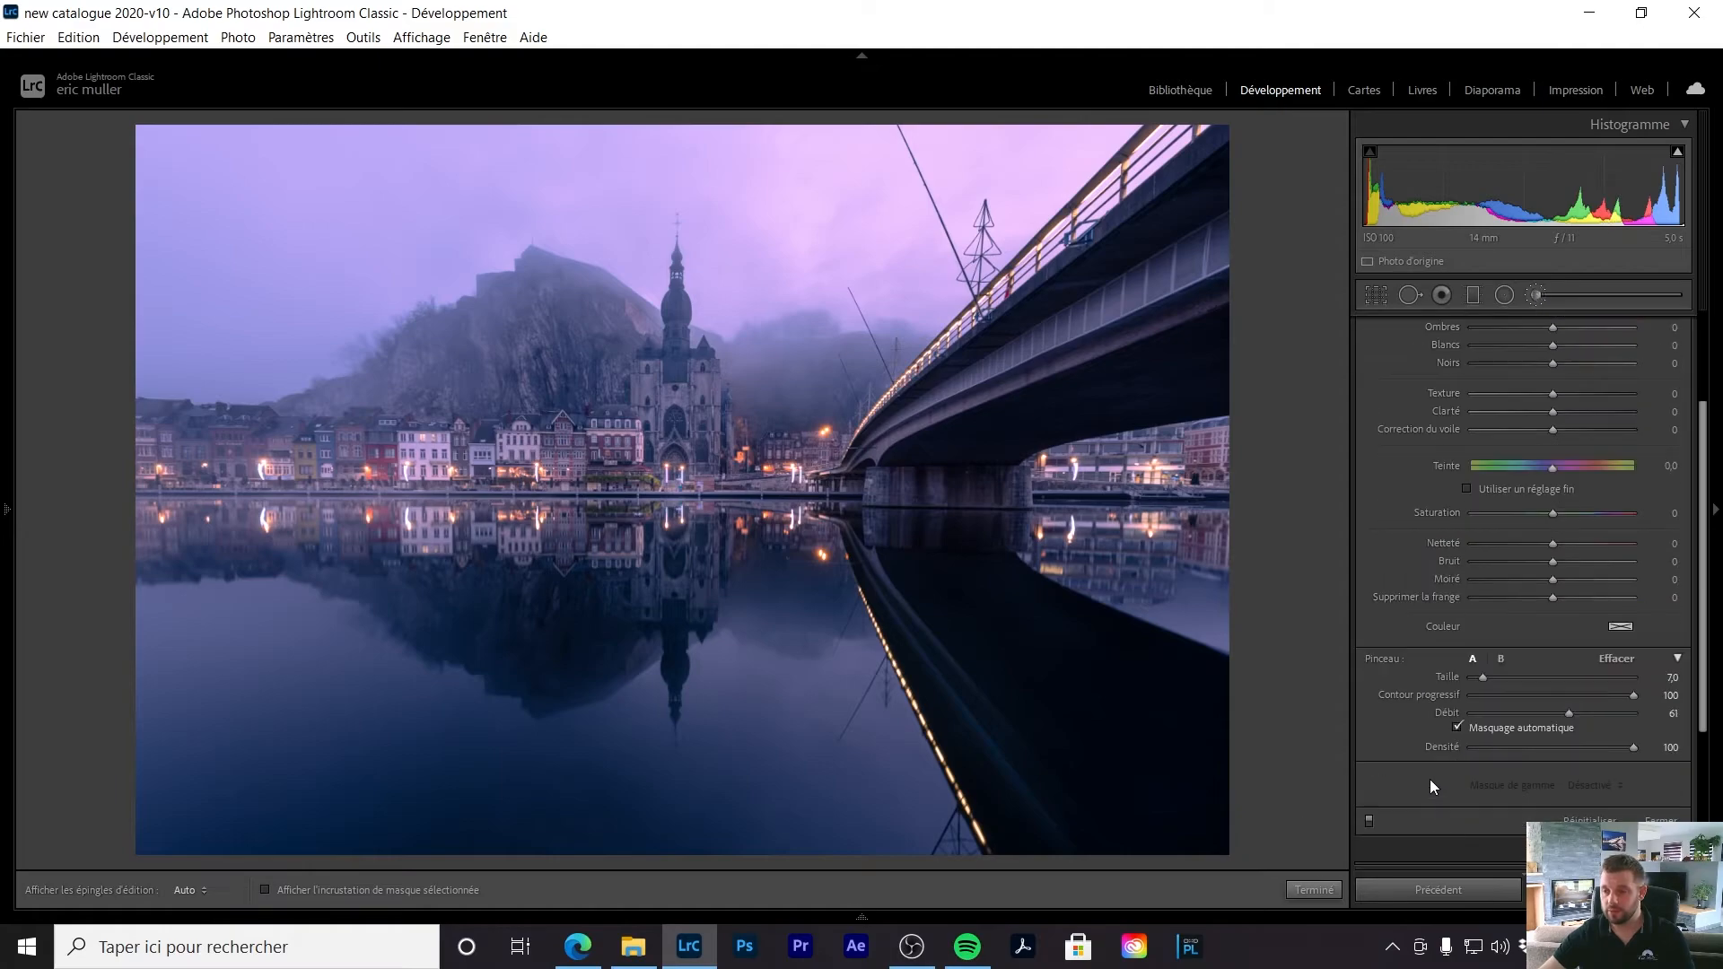
pyautogui.click(1370, 820)
pyautogui.click(1370, 821)
pyautogui.click(1369, 820)
pyautogui.click(1370, 820)
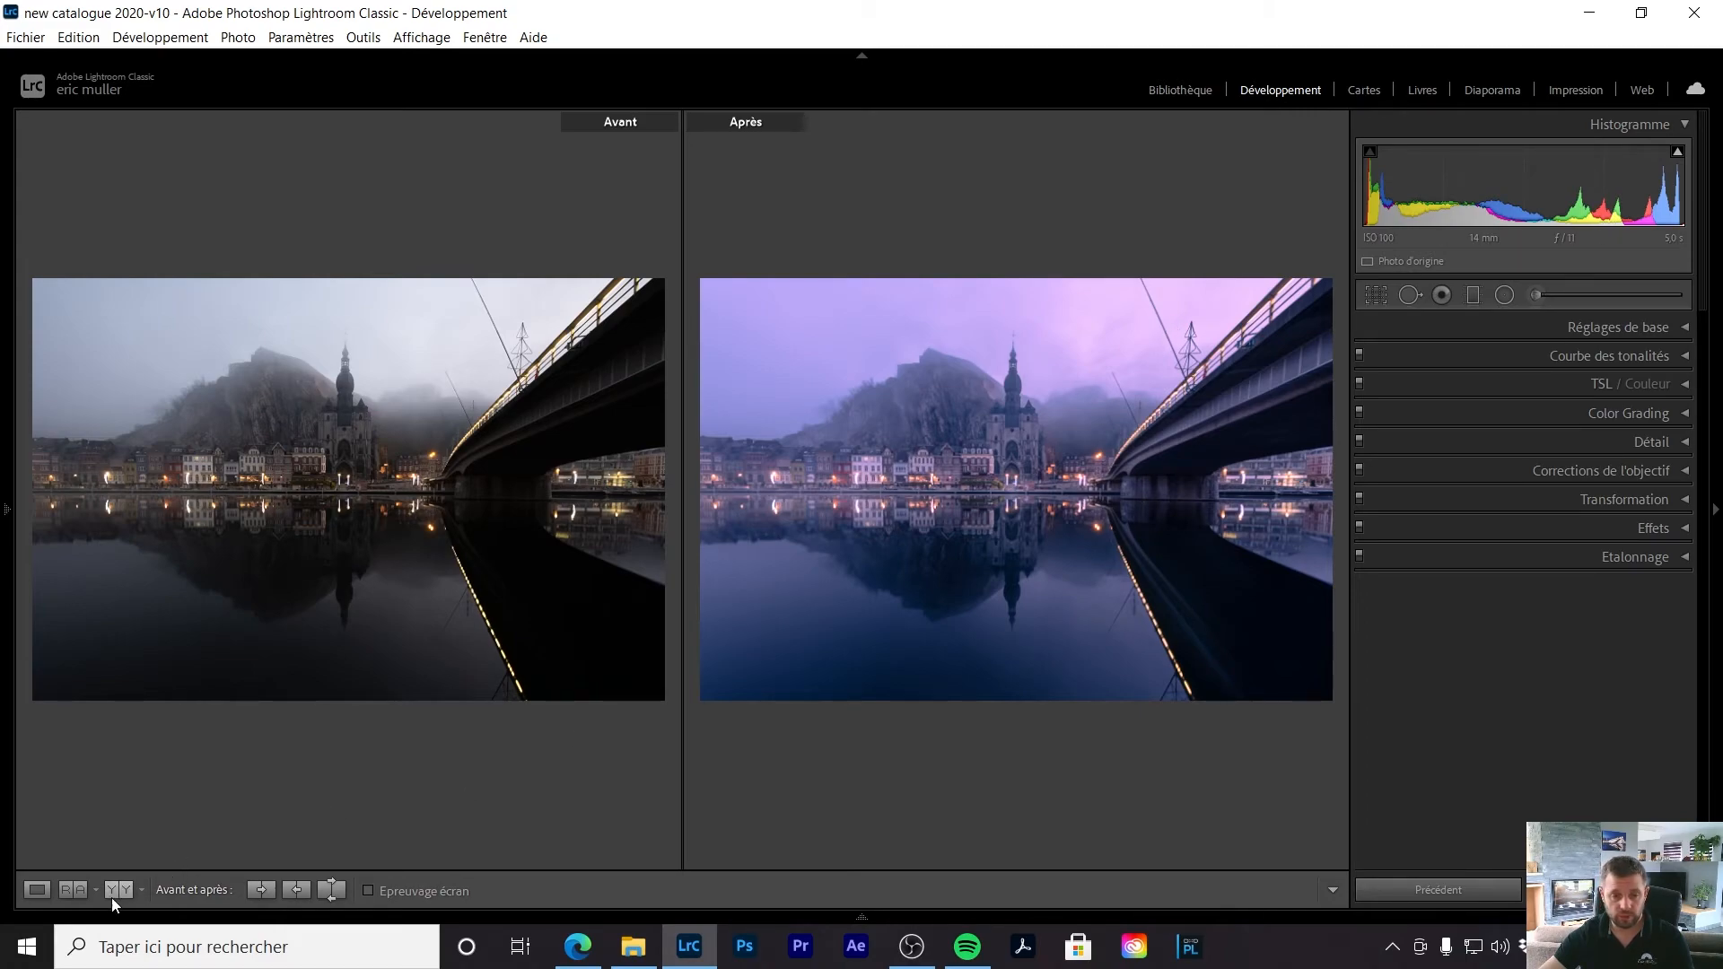
pyautogui.click(36, 897)
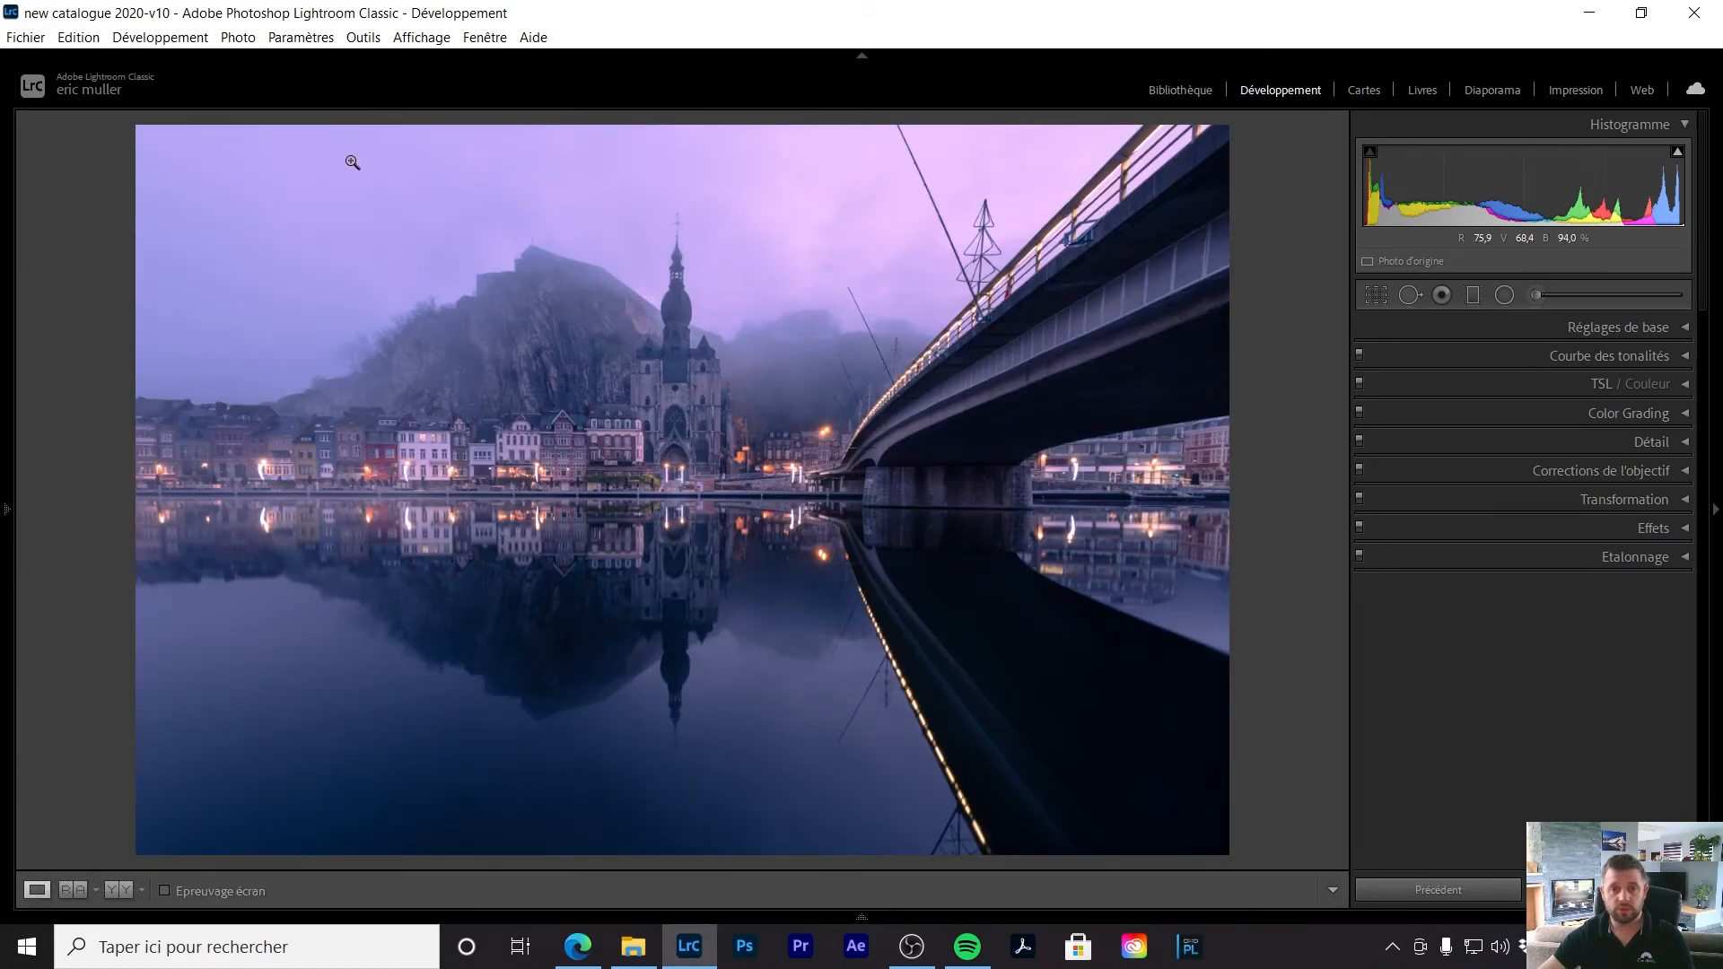
# Step: Open the export settings and review the file format, image sizing and watermark options, focusing on the long-edge pixel size
pyautogui.click(34, 45)
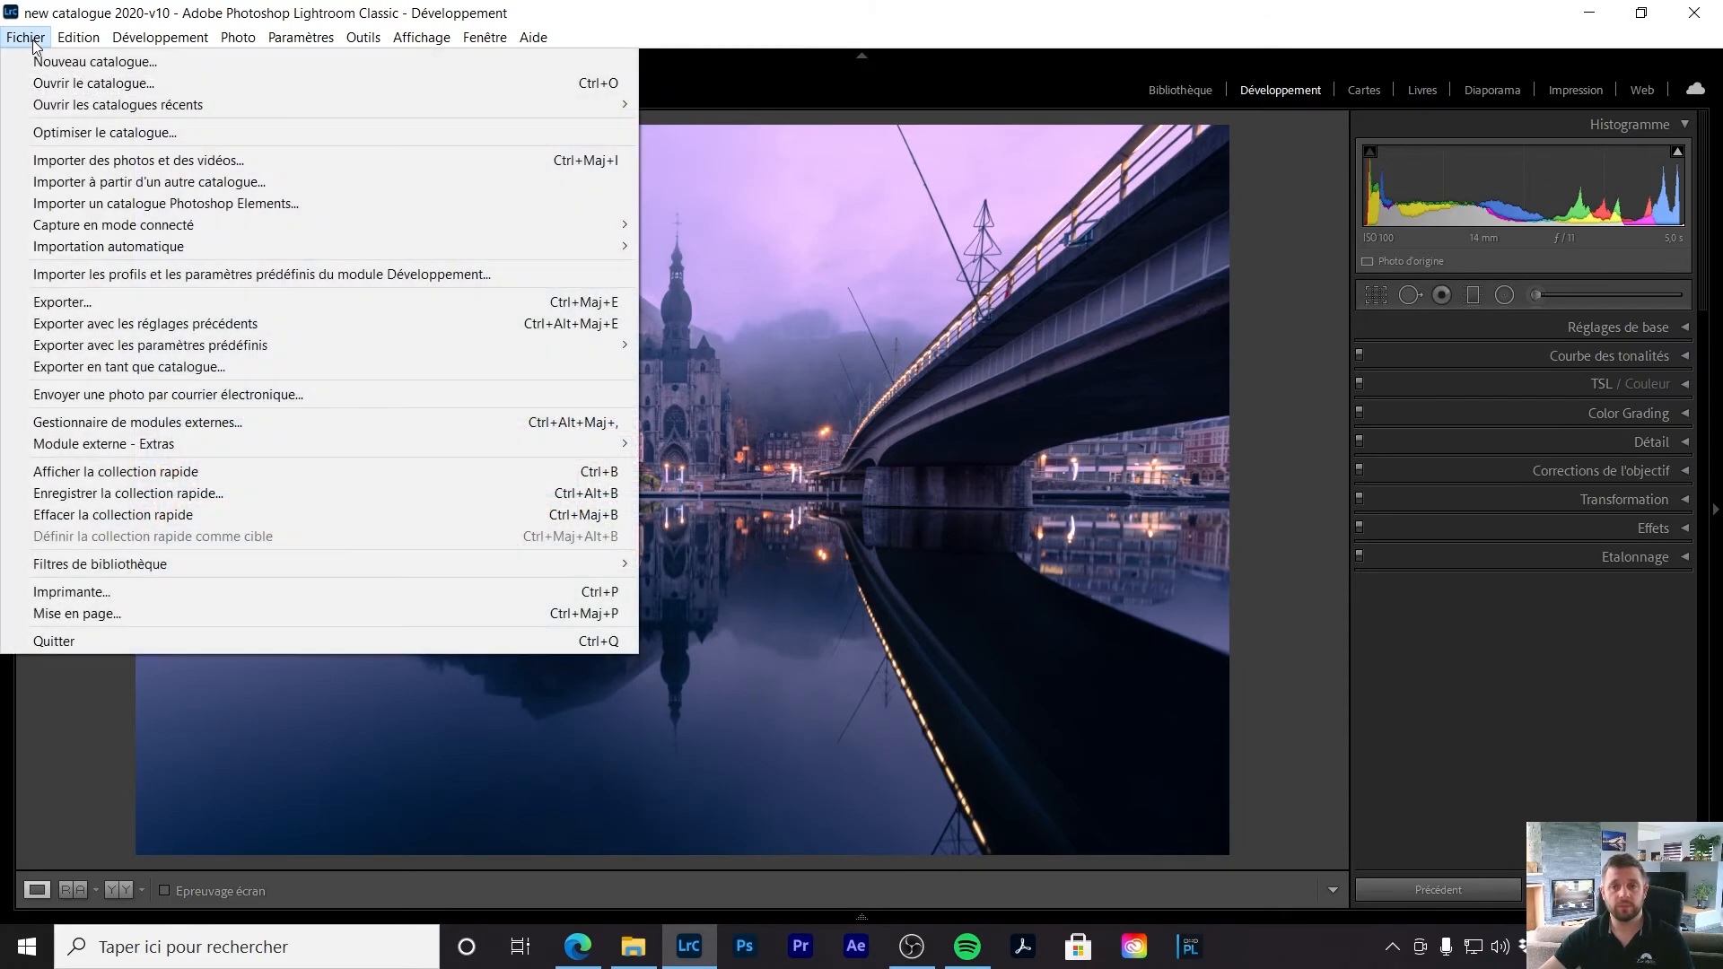
pyautogui.click(95, 302)
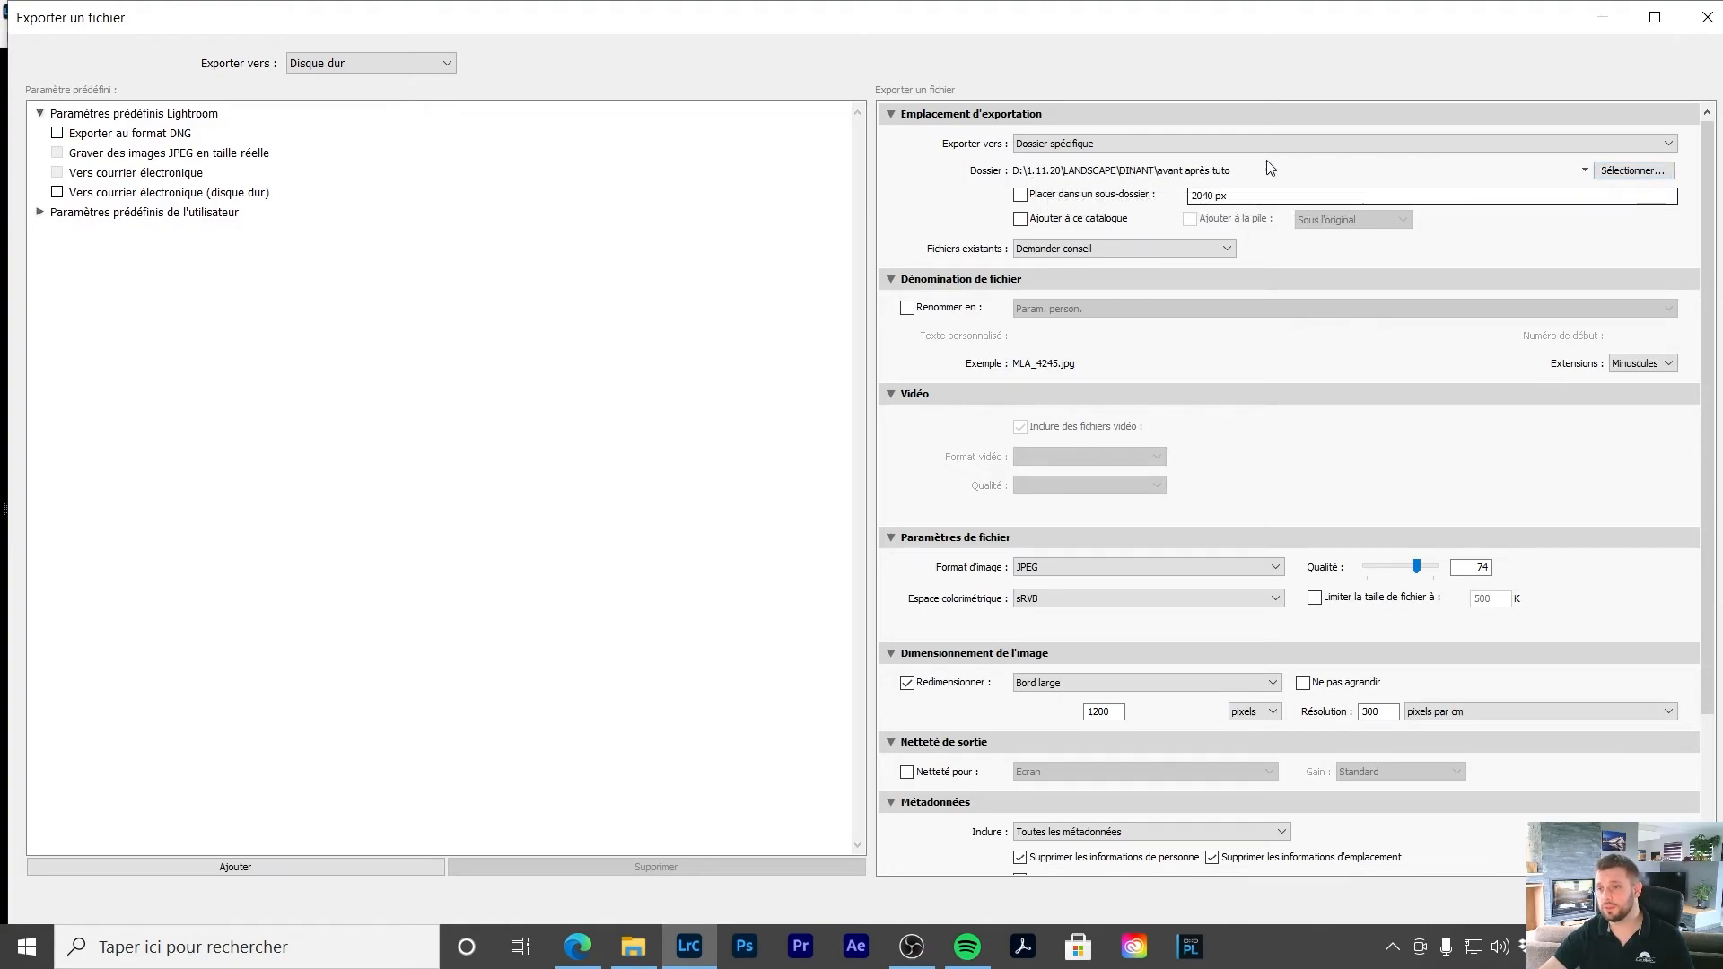
pyautogui.scroll(-2, 1295, 233)
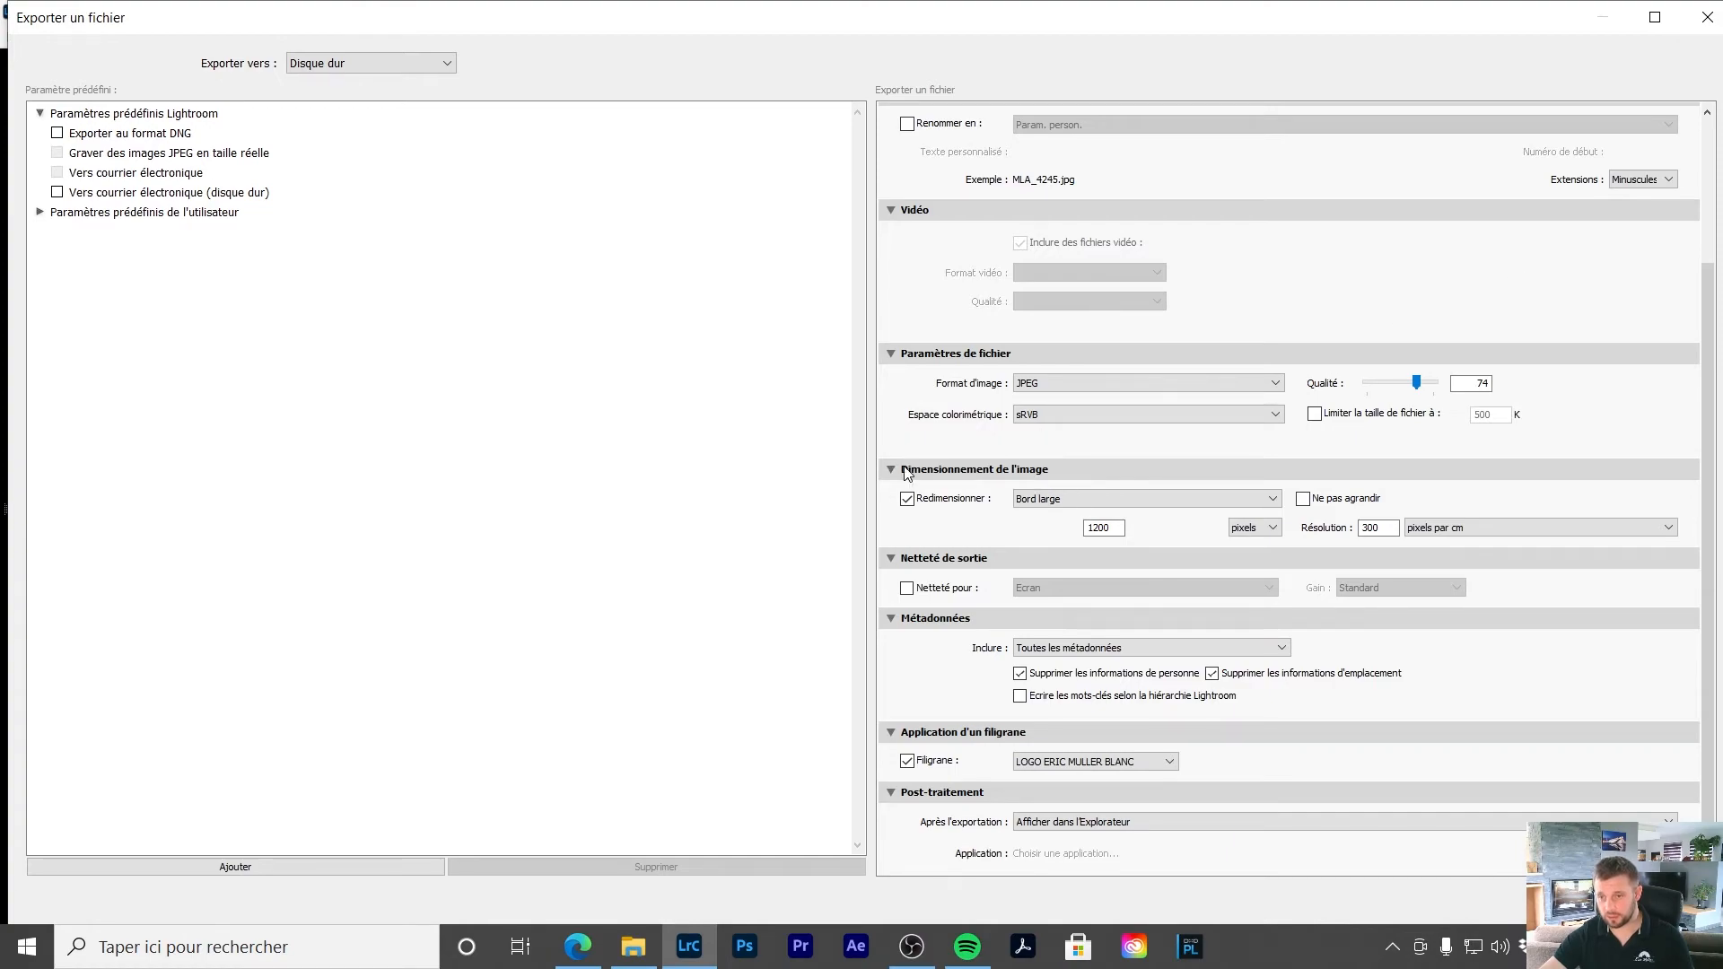
pyautogui.click(1105, 528)
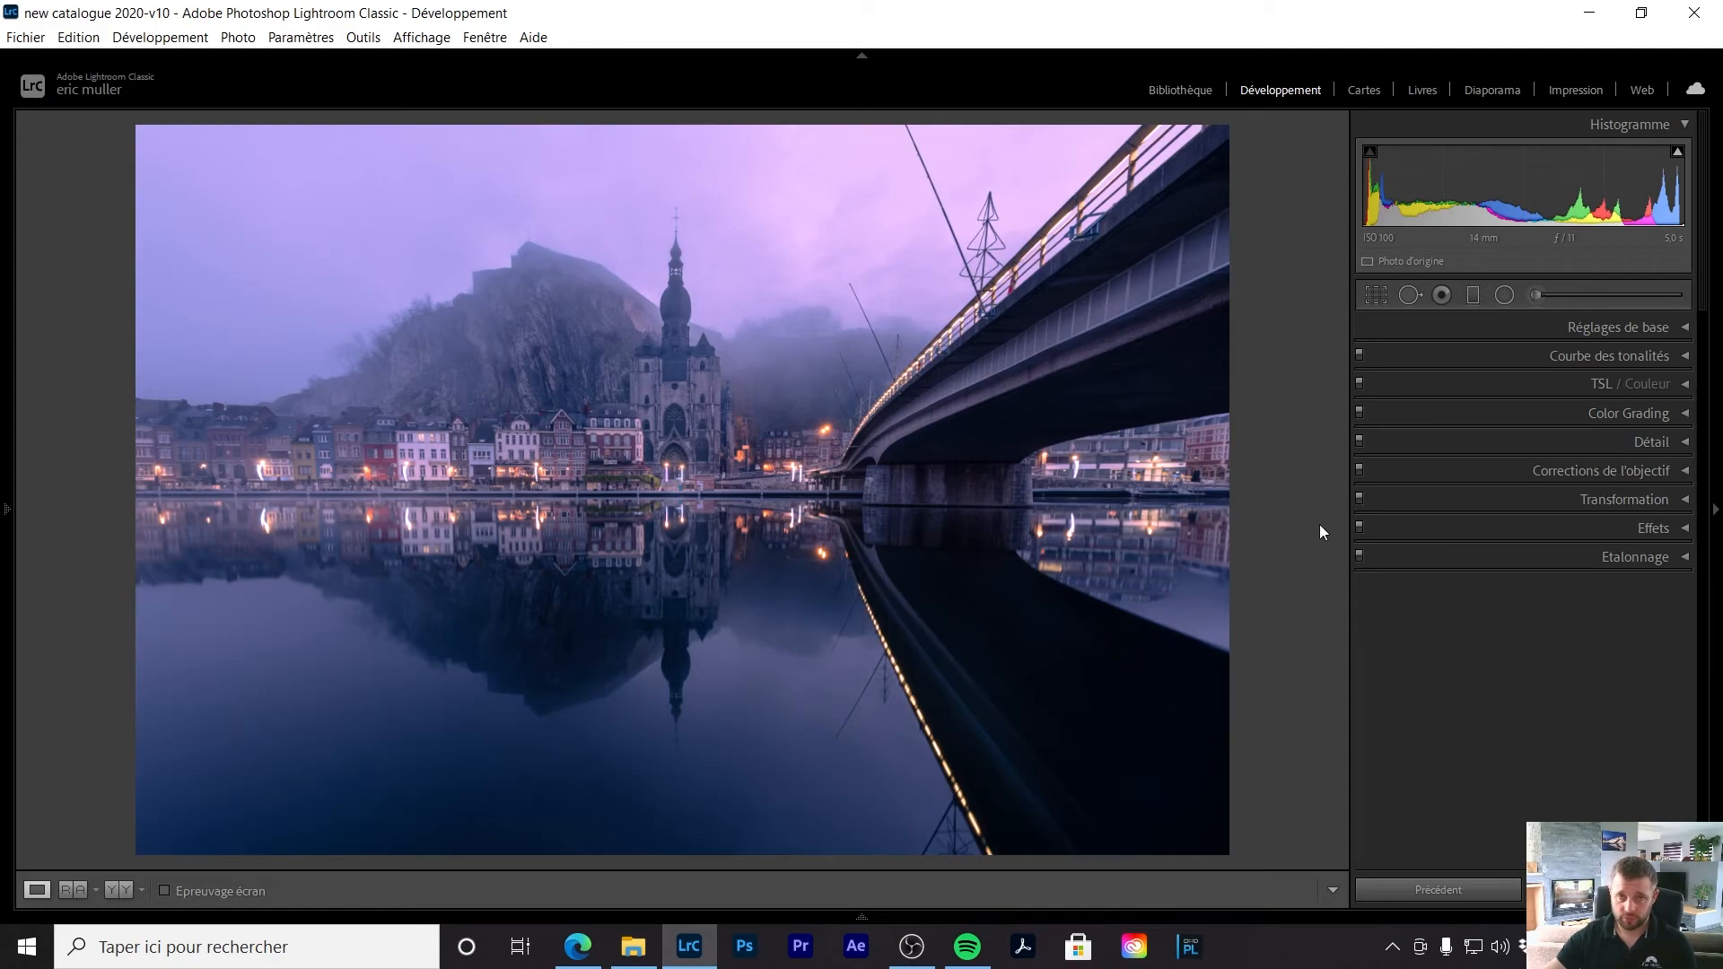
# Step: Show the before and after versions of the photo side by side
pyautogui.click(116, 888)
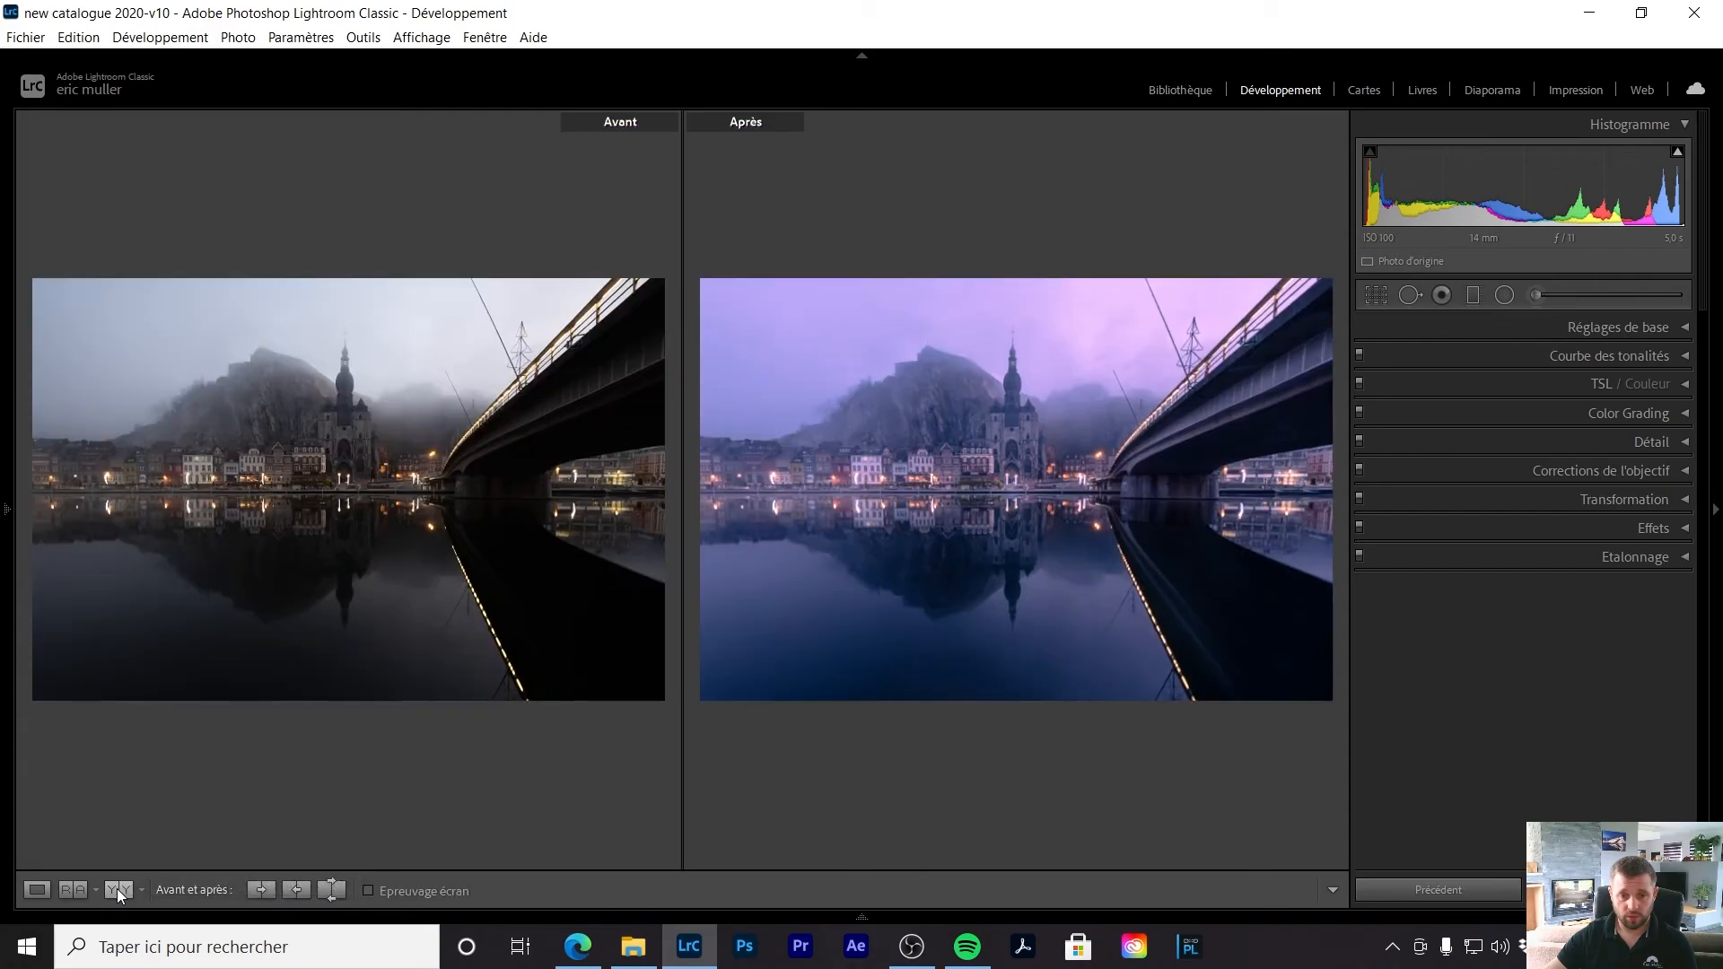